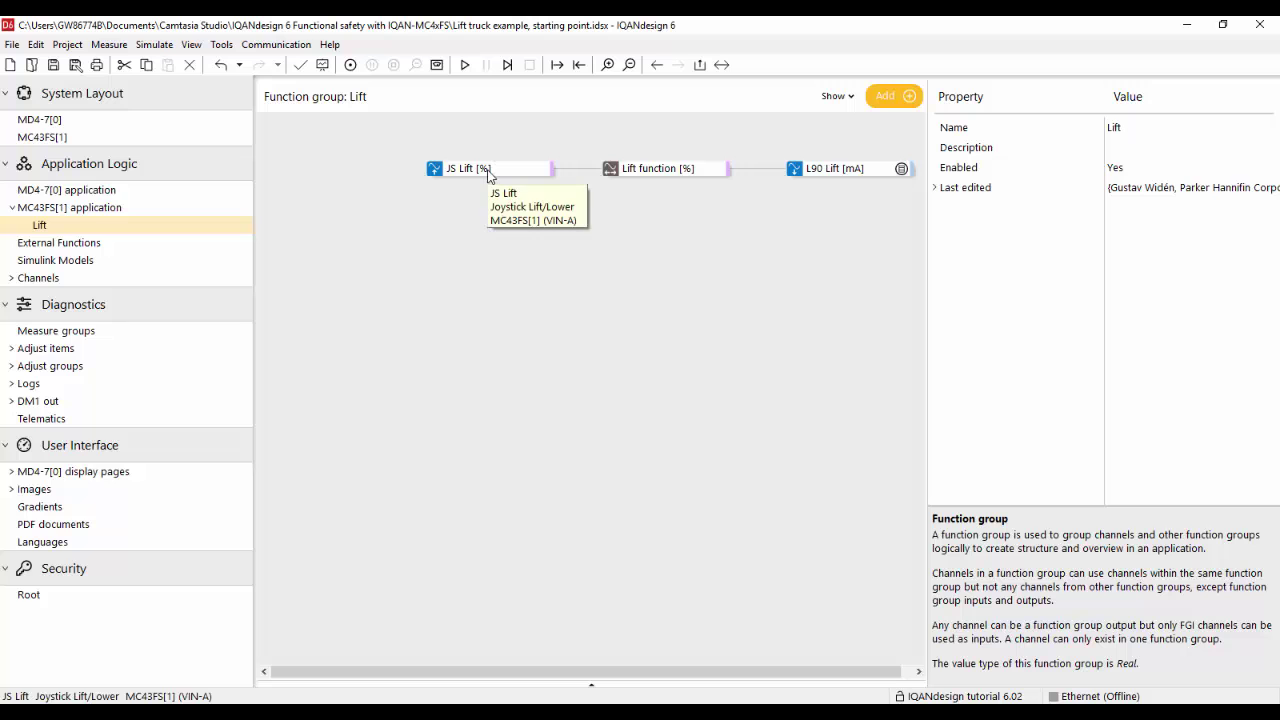
Review the calibration limits, scaled range and error value of the JS Lift voltage input channel
click(487, 170)
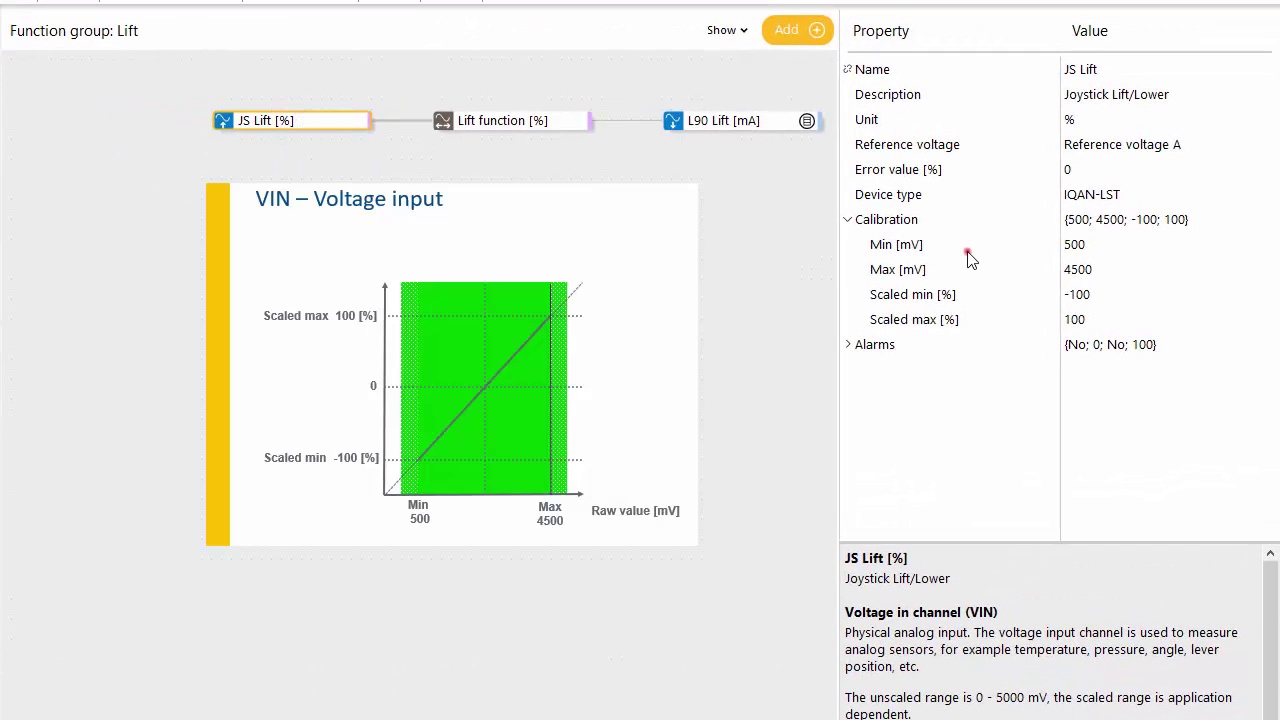
click(968, 254)
click(958, 272)
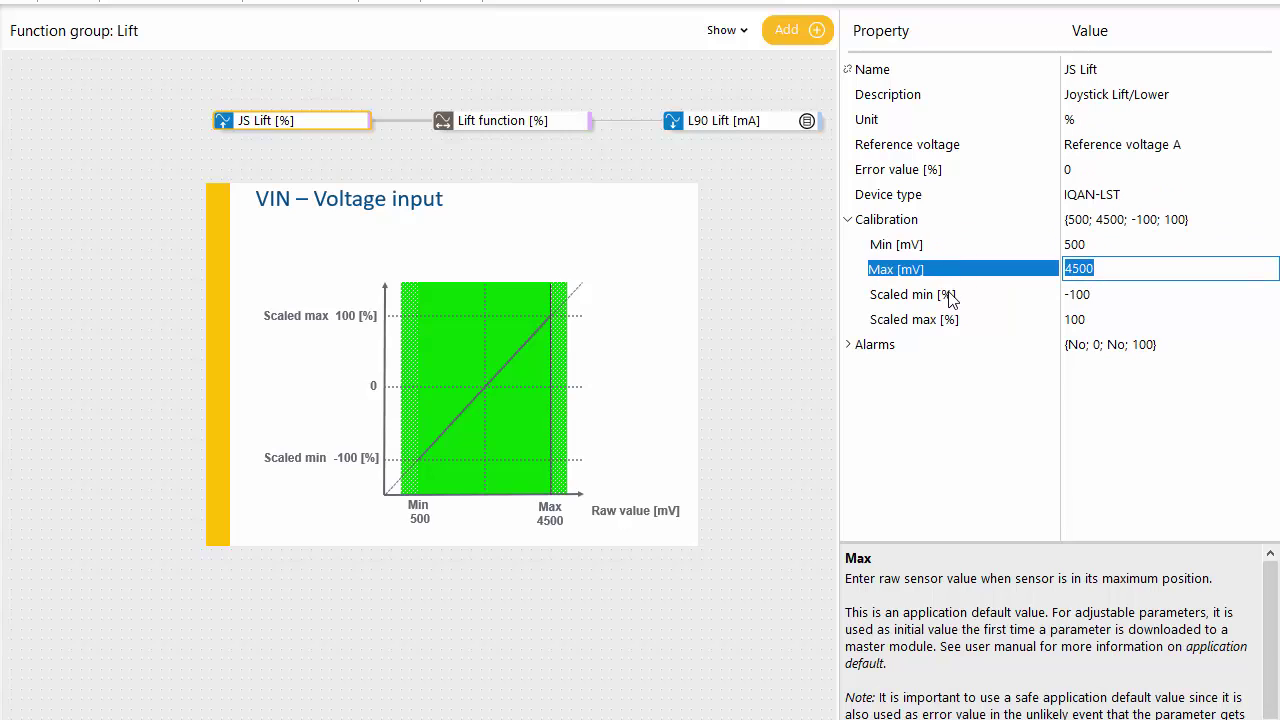
click(941, 294)
click(935, 320)
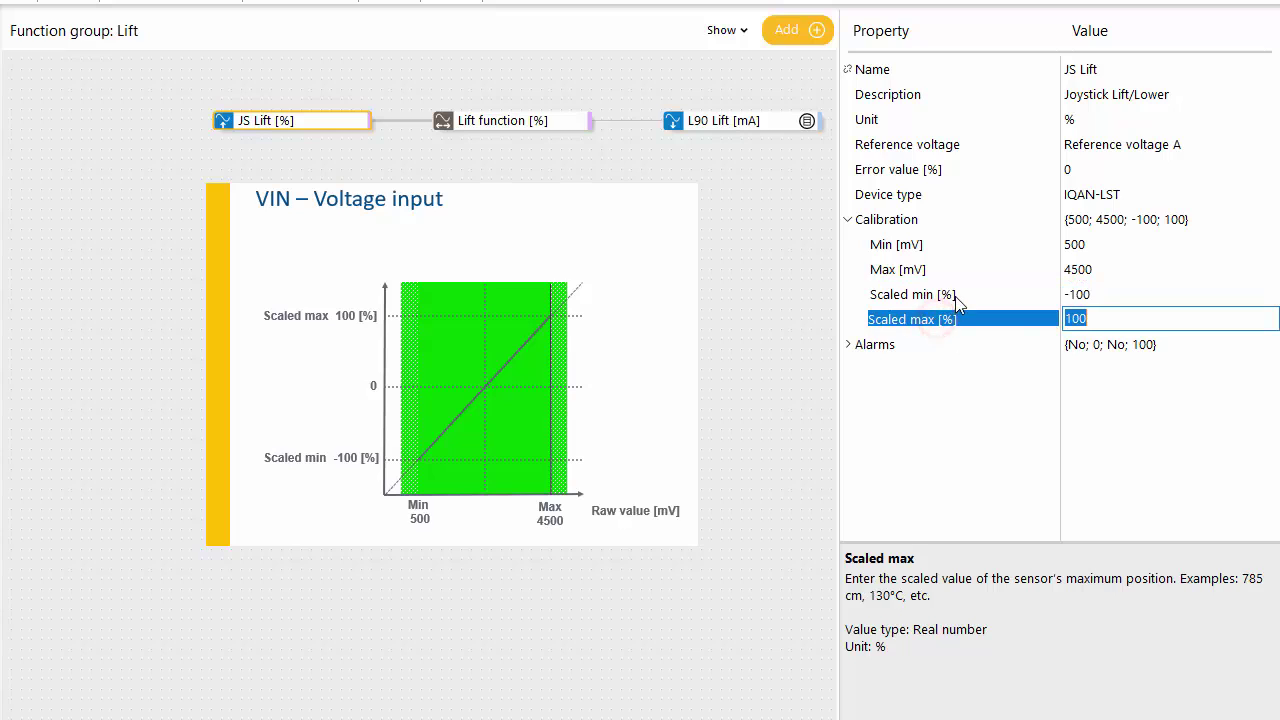
click(952, 294)
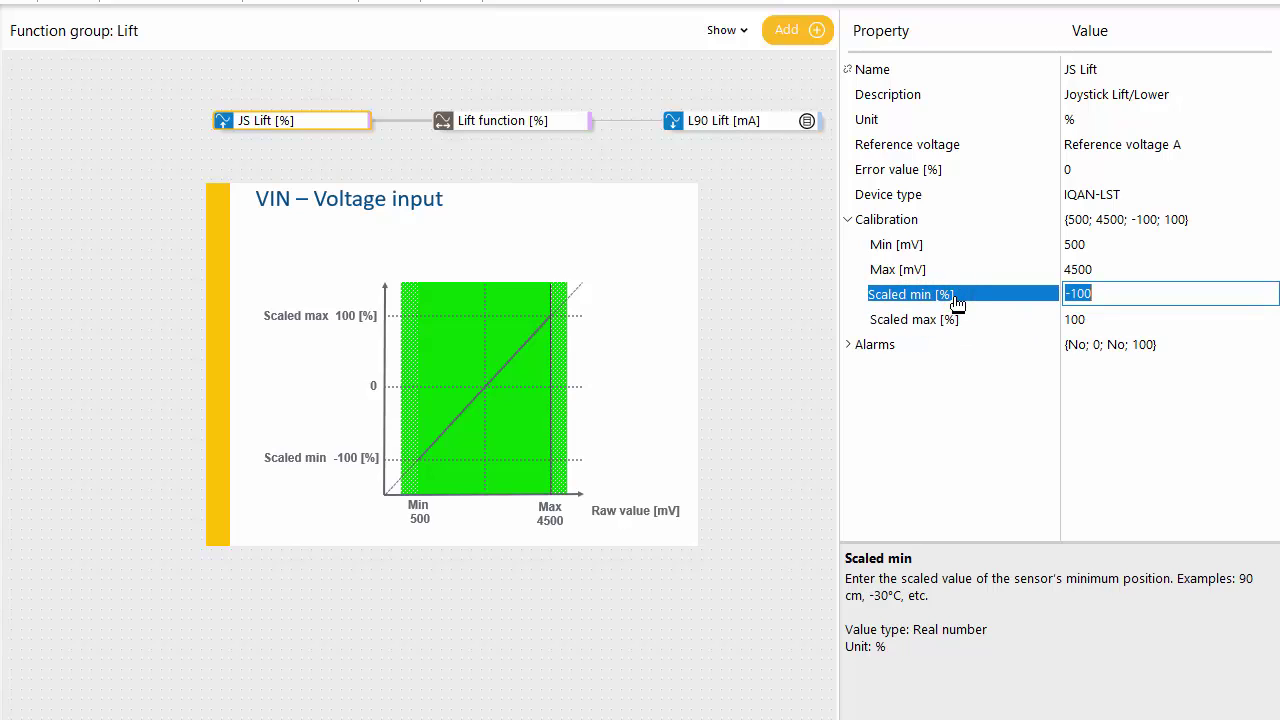
click(940, 169)
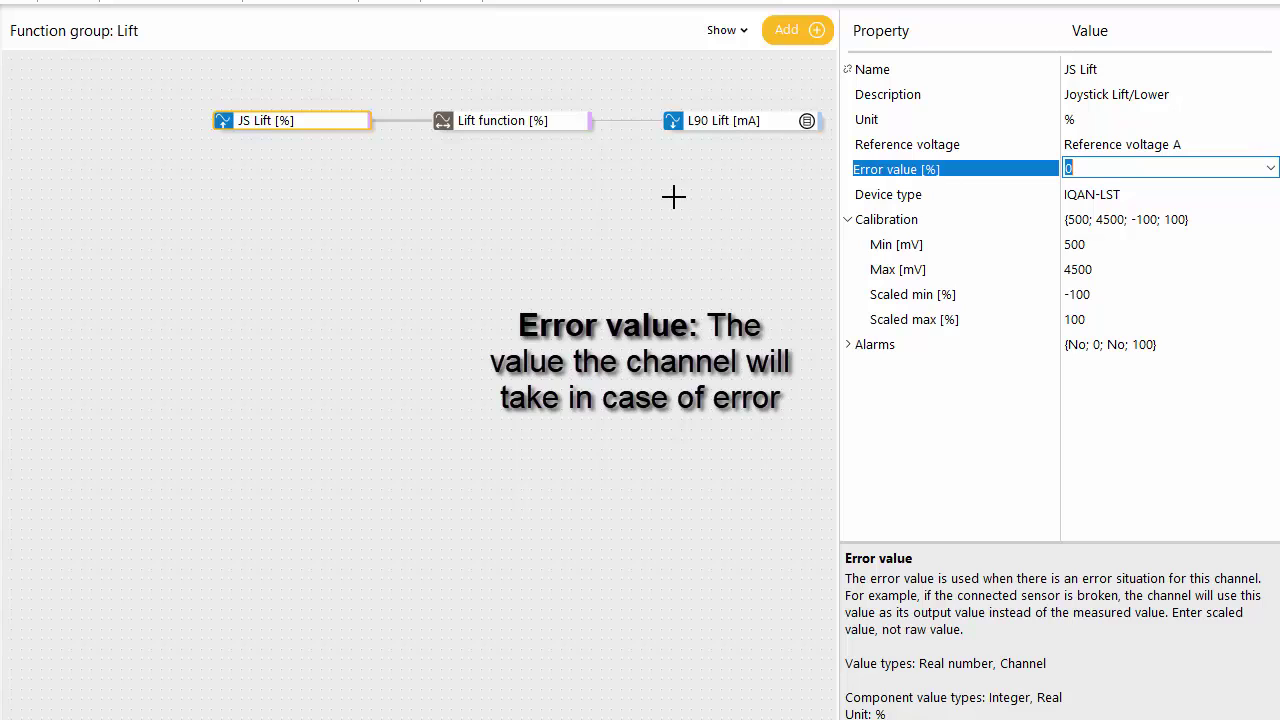
Examine the deadband points of the multi-point vector that controls the Lift function channel
click(535, 121)
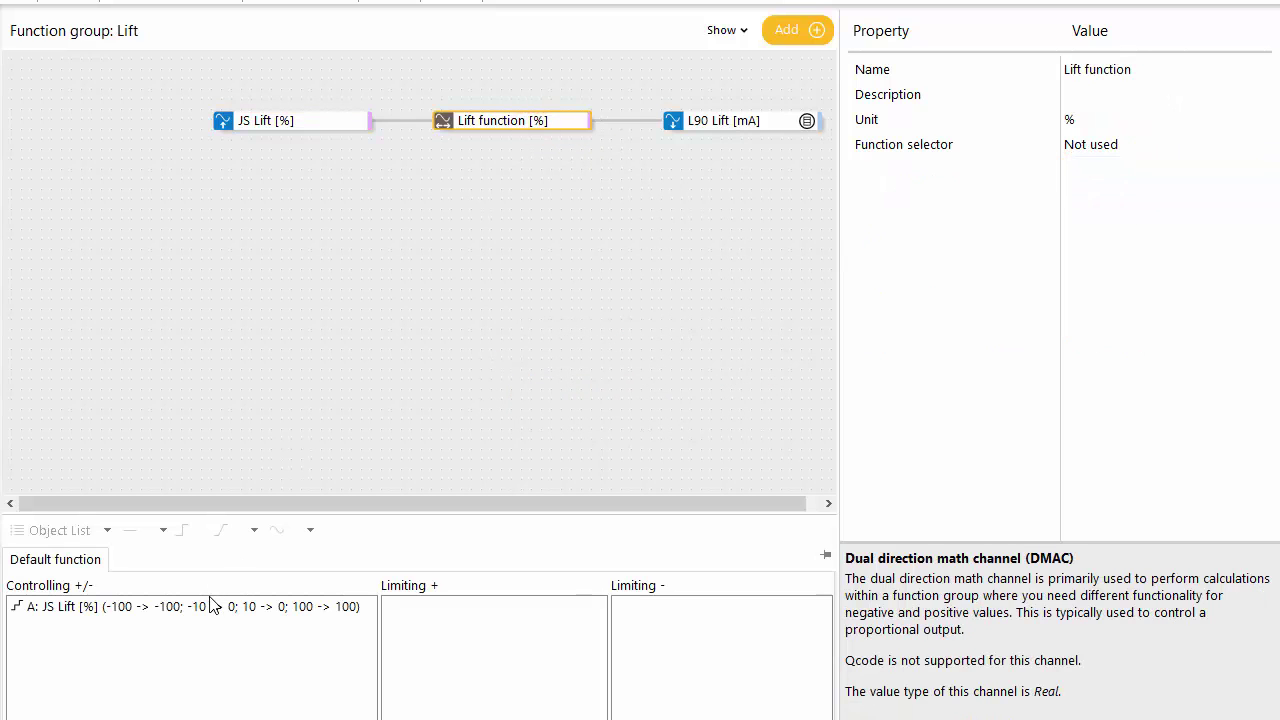
click(205, 607)
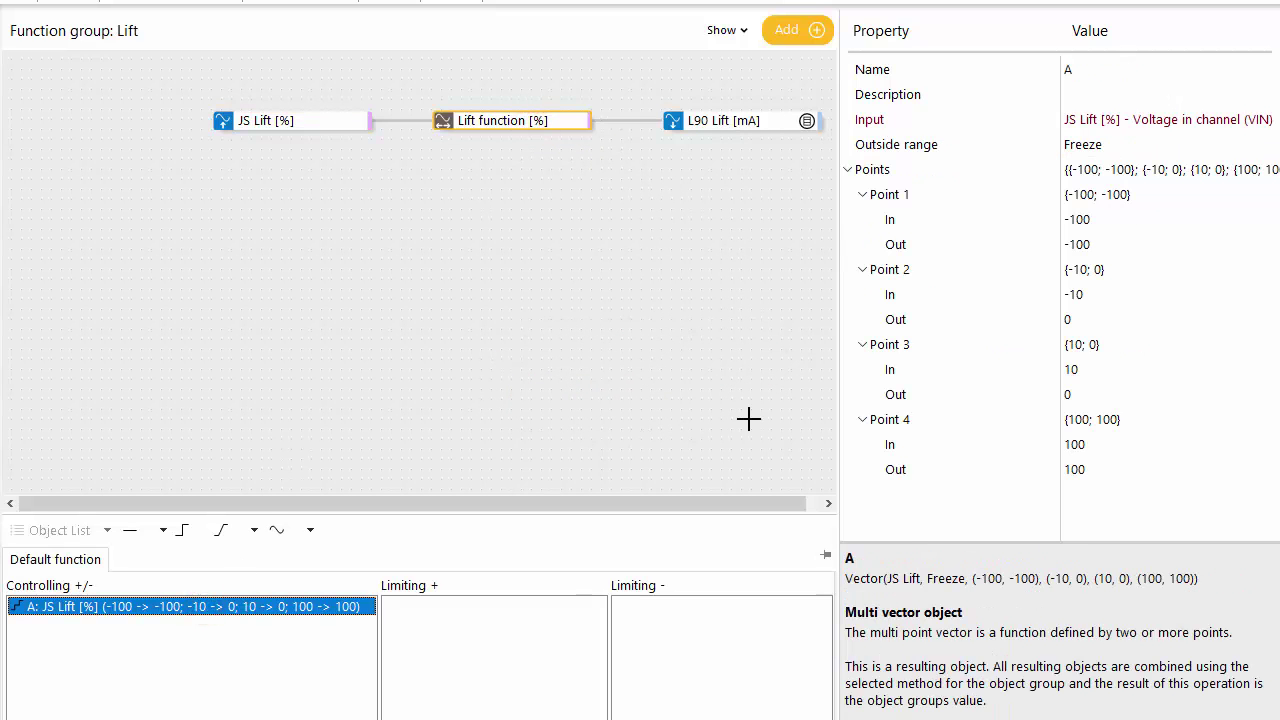
click(943, 295)
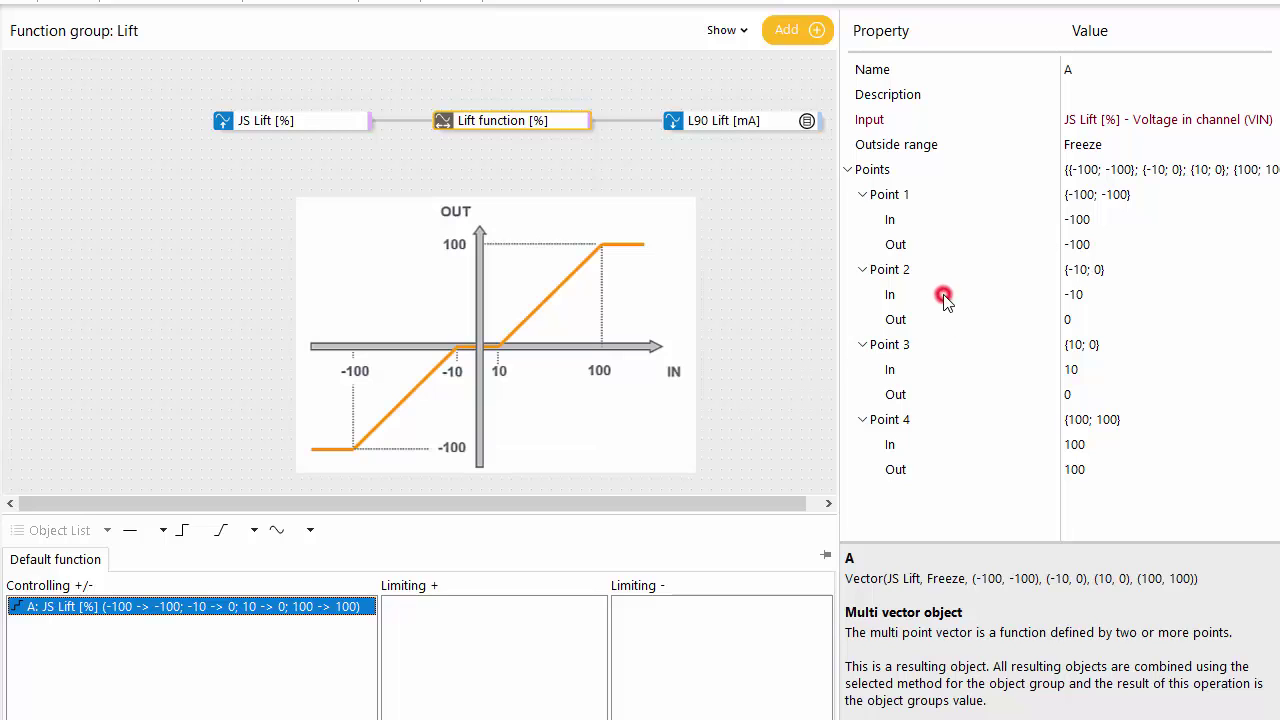
click(946, 369)
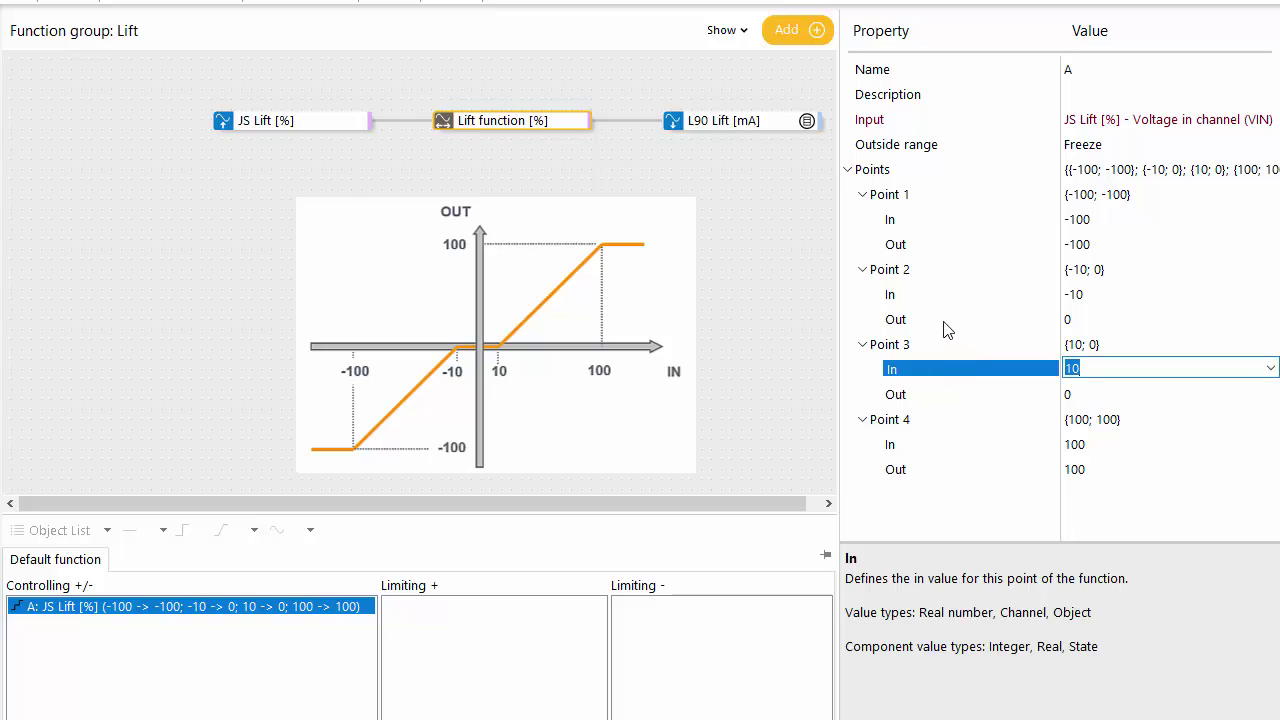
Inspect the L90 Lift current output and trace it through the Component Navigator to the MC43FS[1] module's block diagram
click(722, 121)
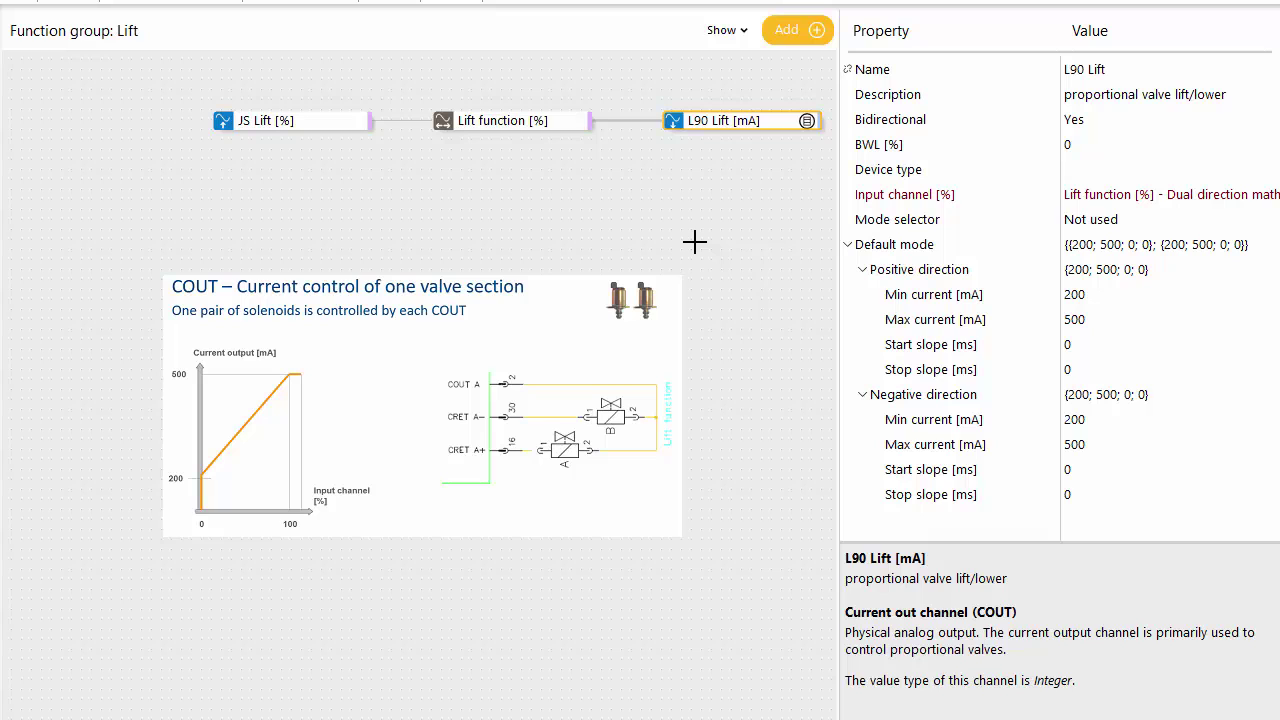
key(ctrl+j)
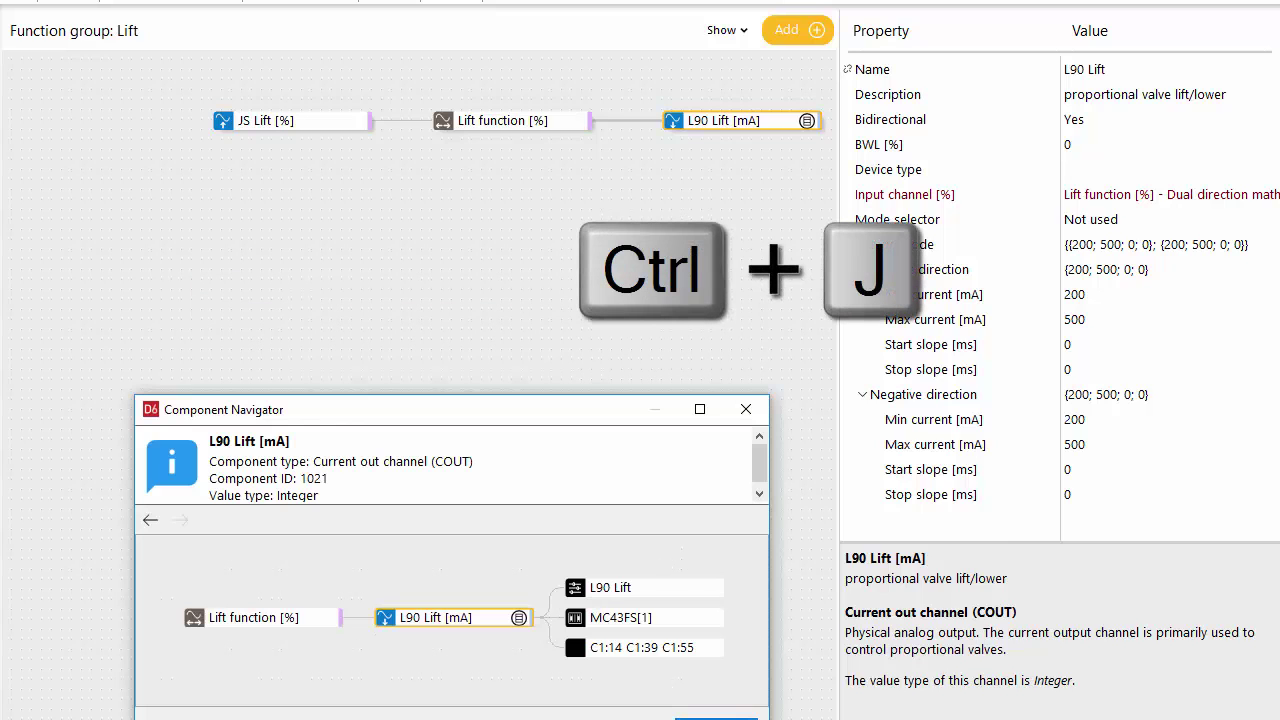
click(622, 618)
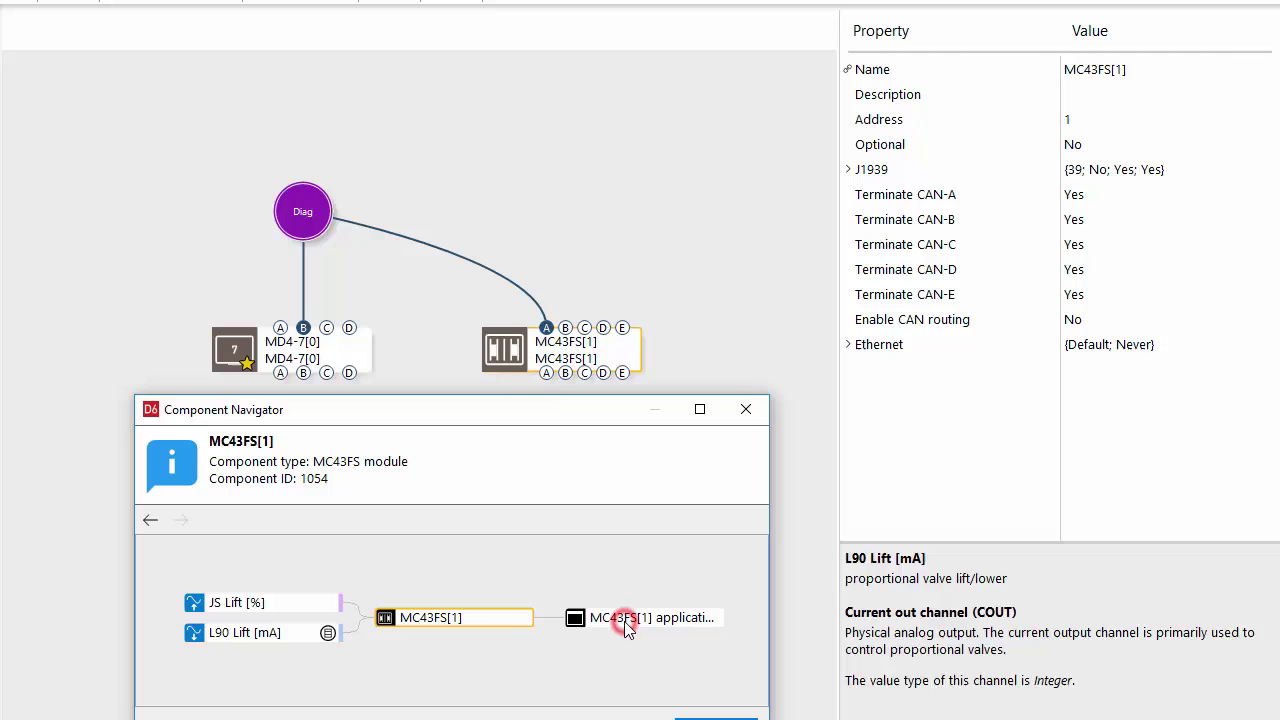
double_click(562, 352)
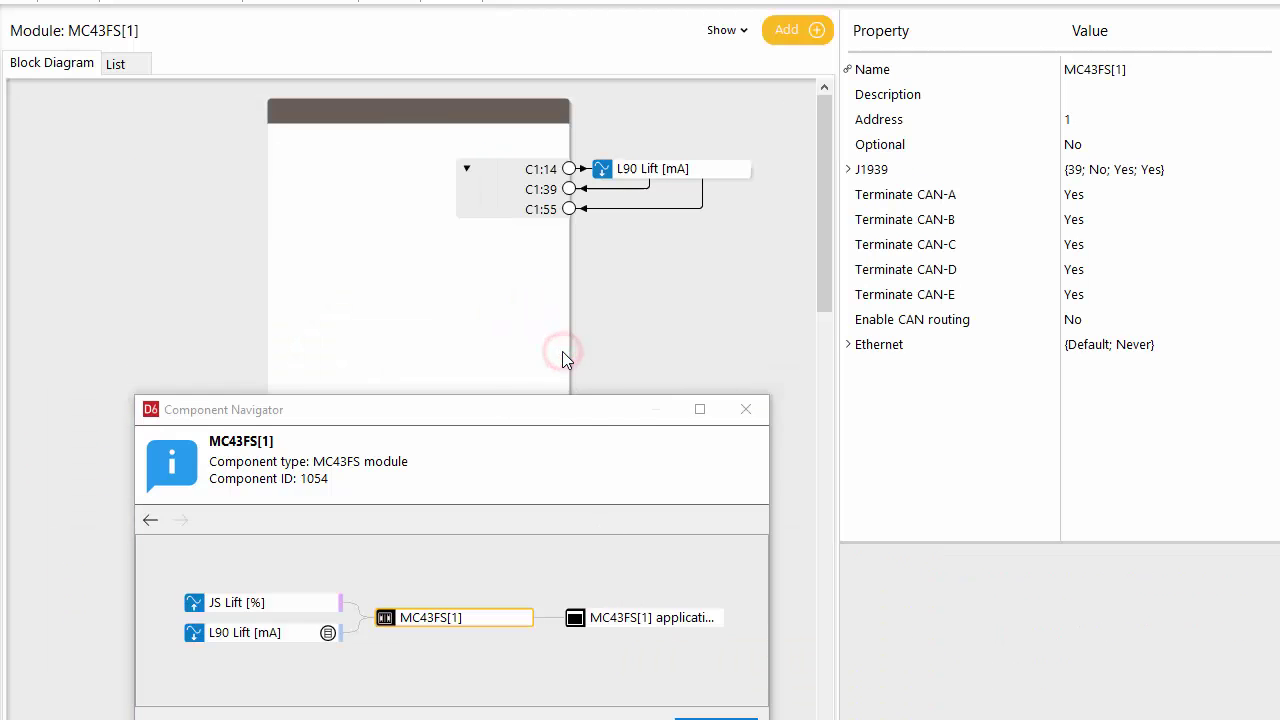
scroll(435, 236, down, 1)
click(435, 236)
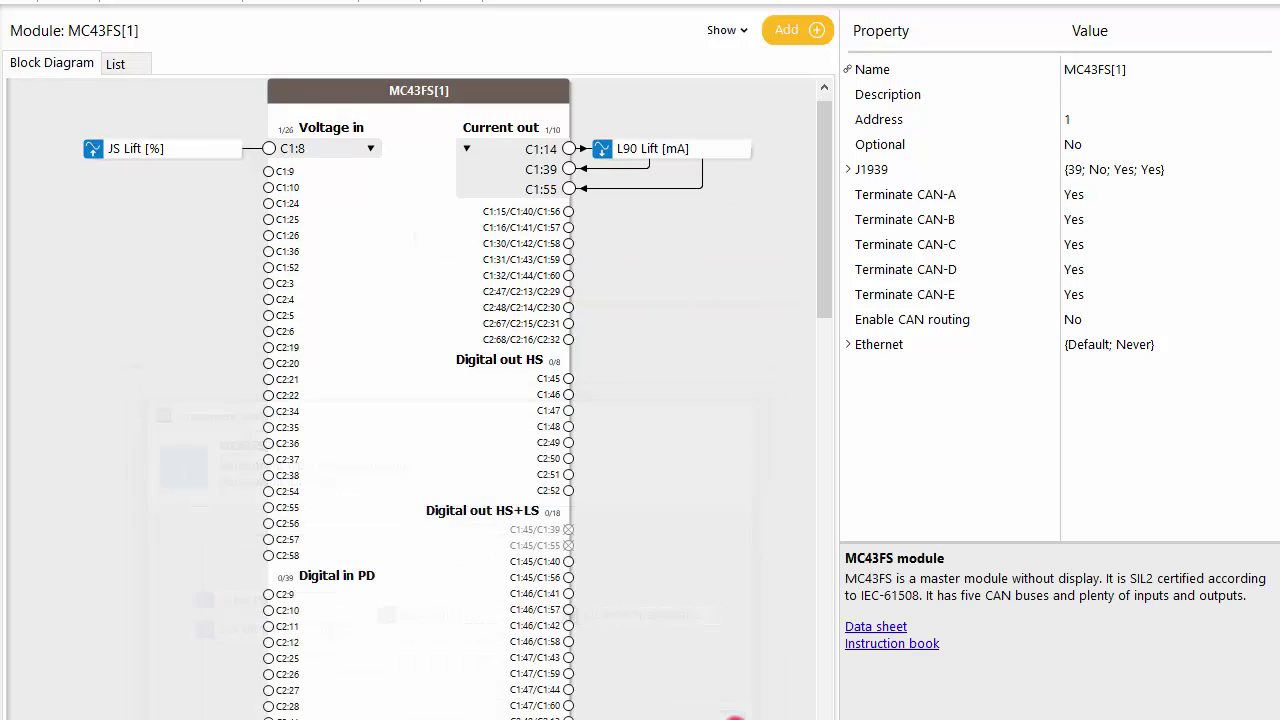
Open the MC43FS module's instruction book and read "Architecture for a complete safety function", particularly the Input subsystem part
click(915, 645)
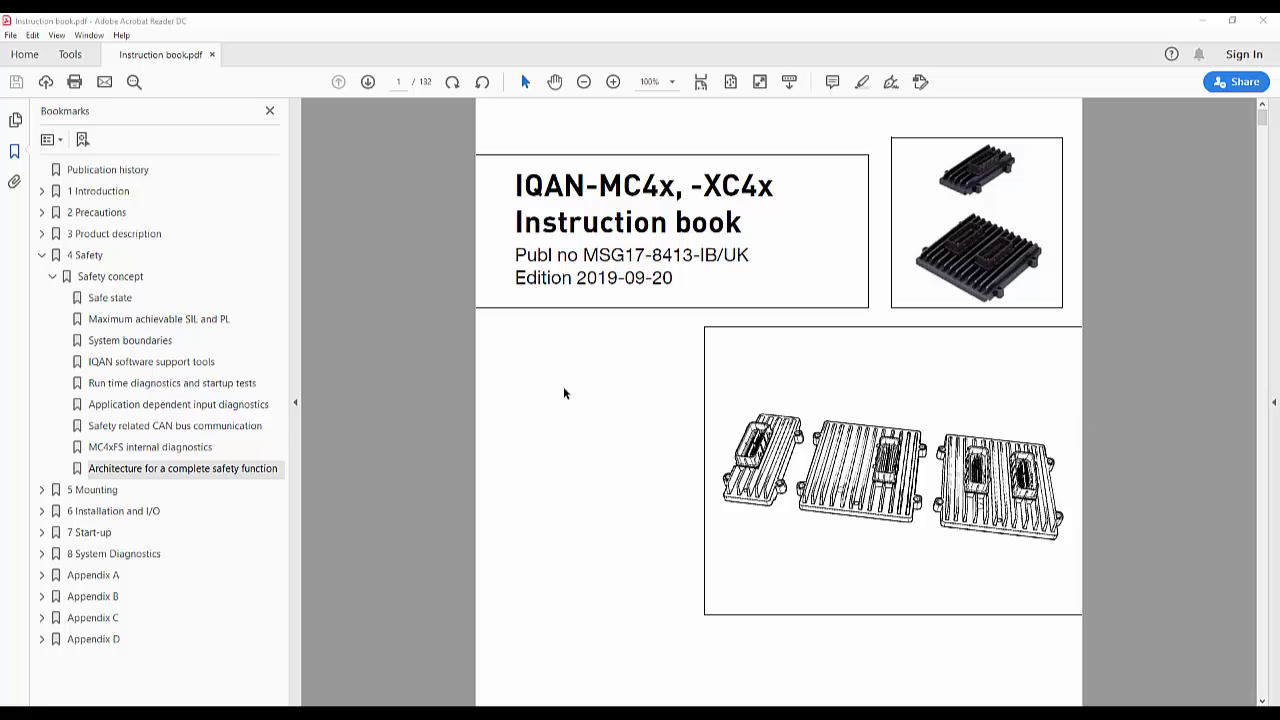
click(188, 472)
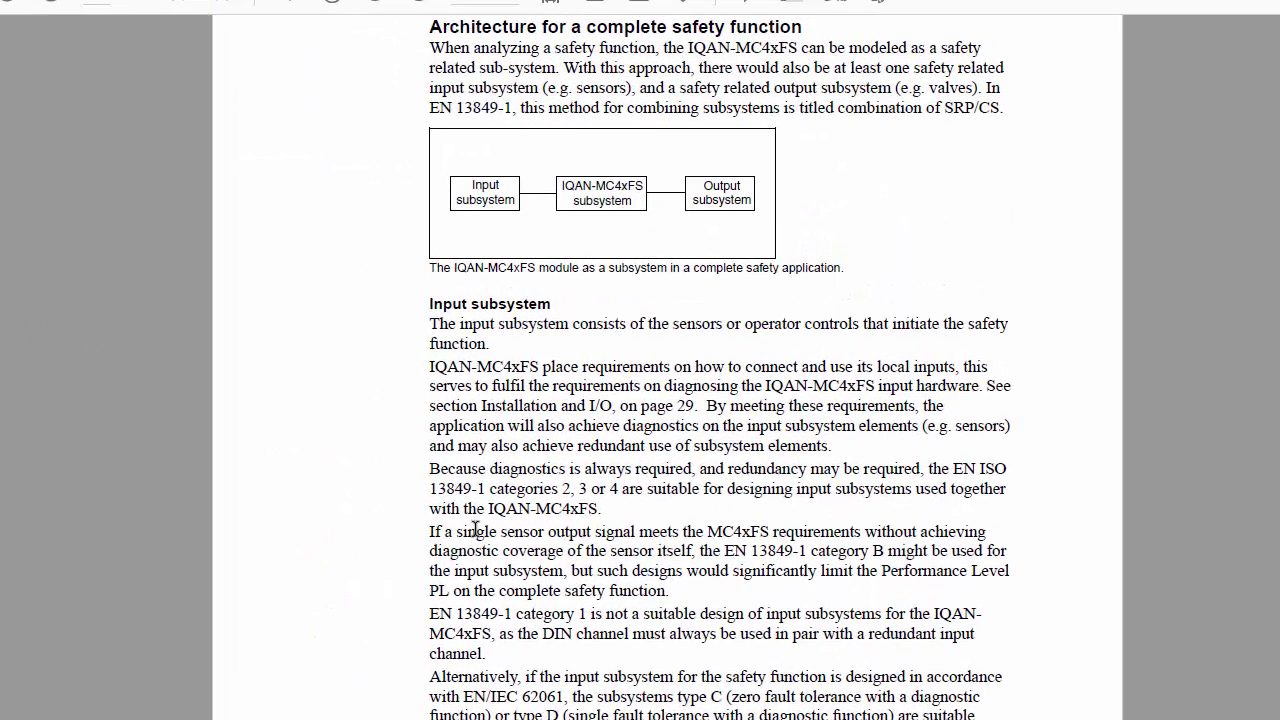
click(431, 303)
drag(453, 301, 566, 303)
click(712, 398)
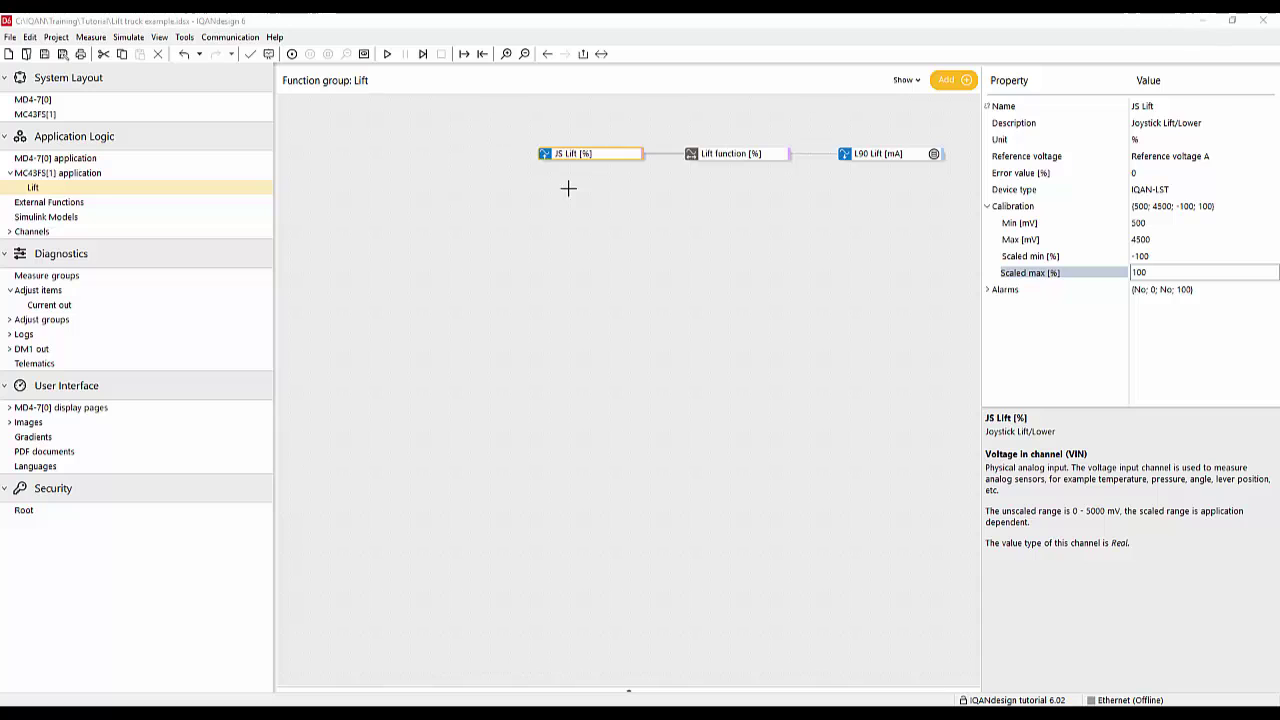
Add a Voltage in channel below JS Lift in the Lift function group and name it "JS lift secondary"
double_click(568, 188)
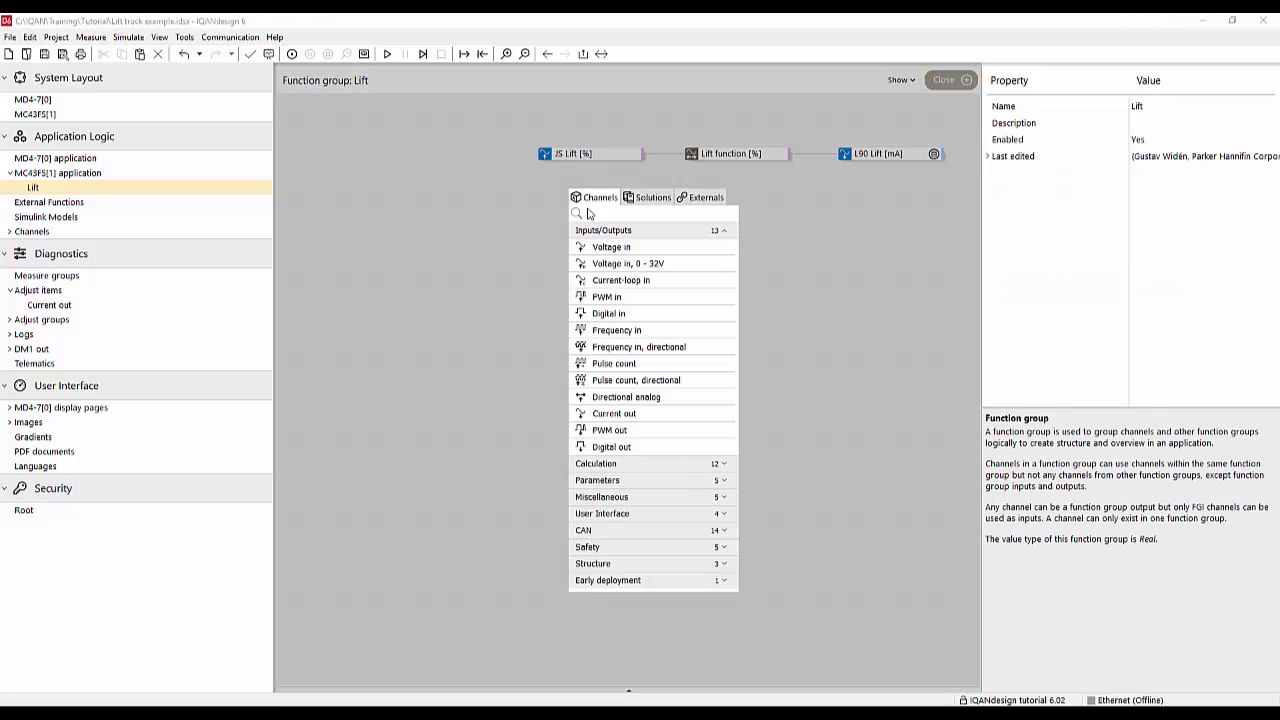
double_click(631, 248)
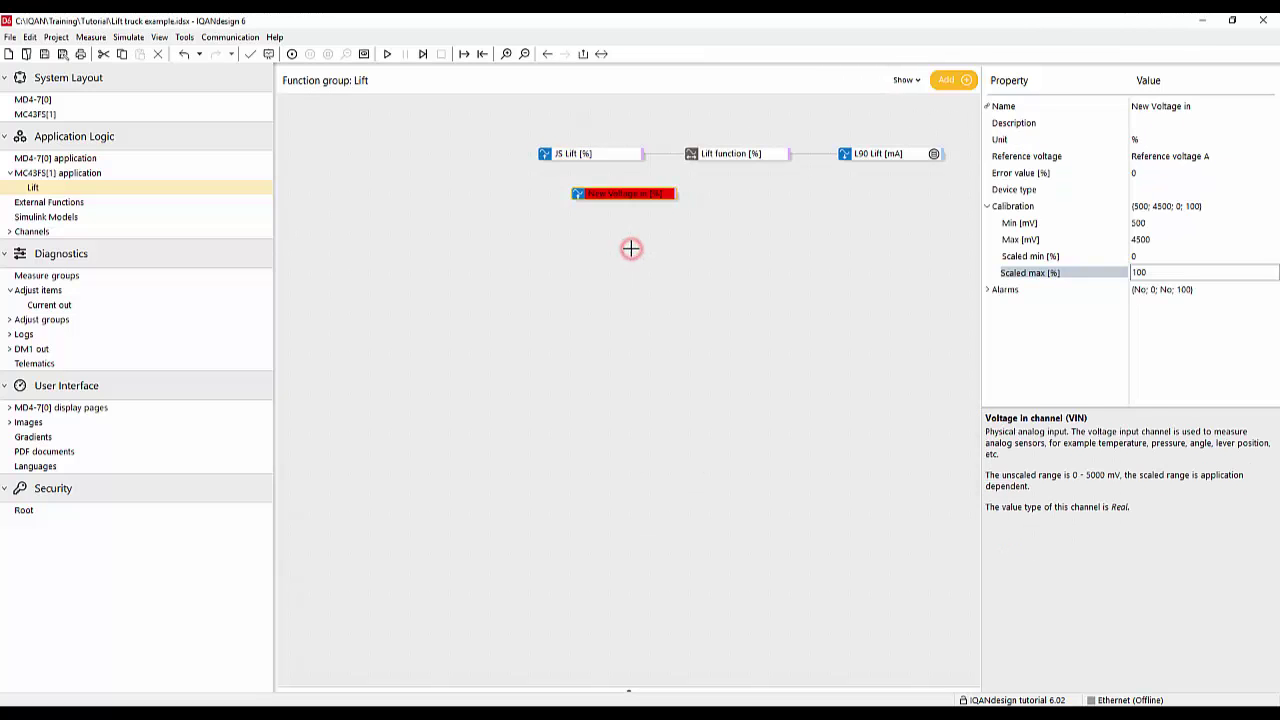
click(1173, 110)
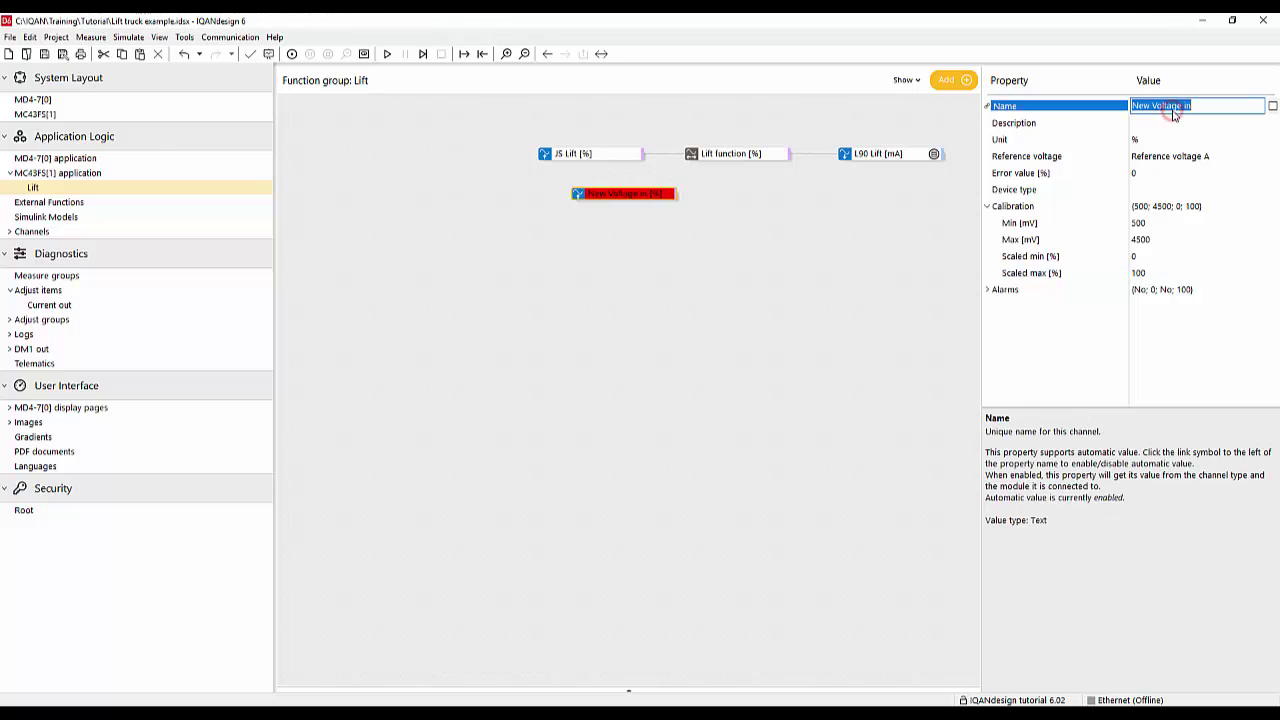
key(BackSpace)
text(JS lift secon)
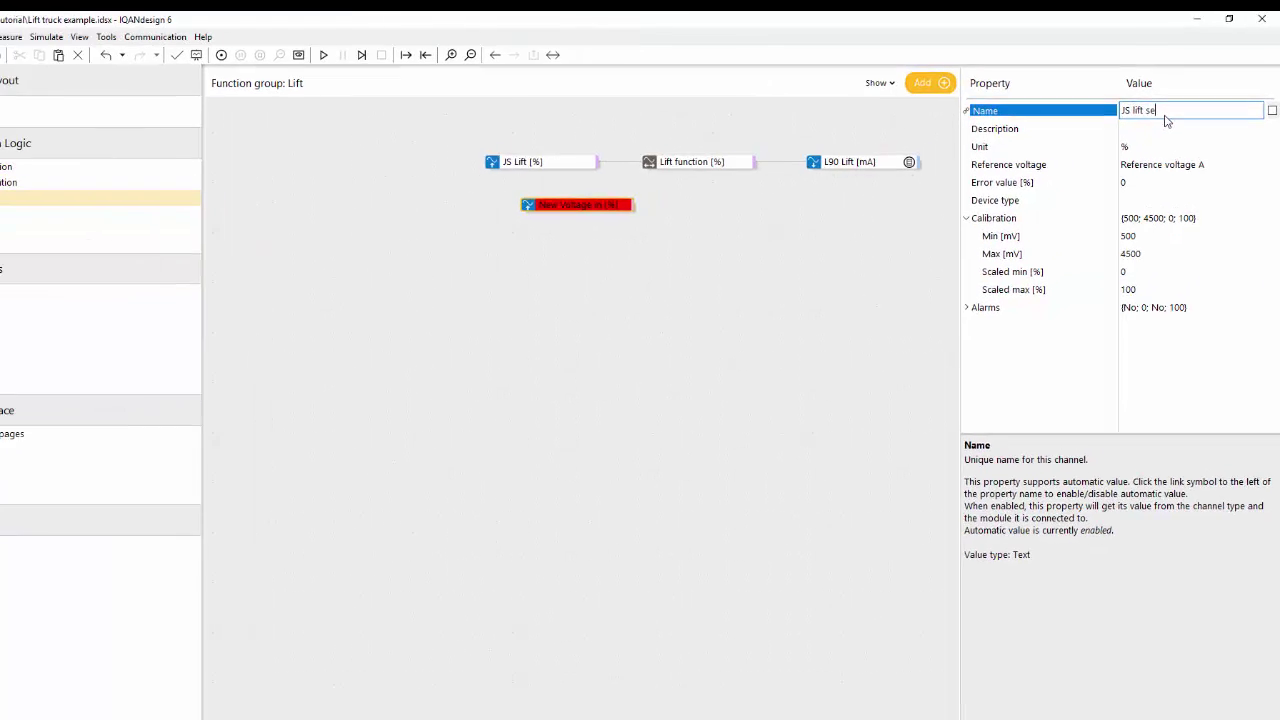
text(dary)
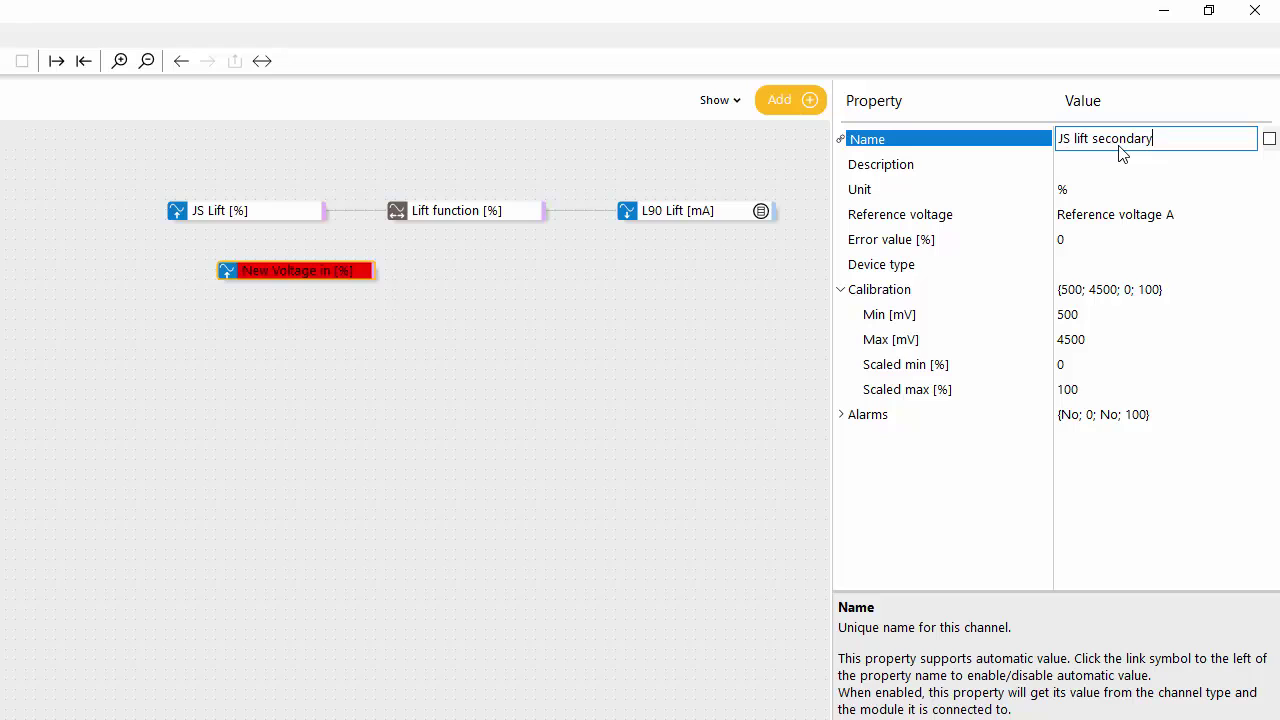
key(Return)
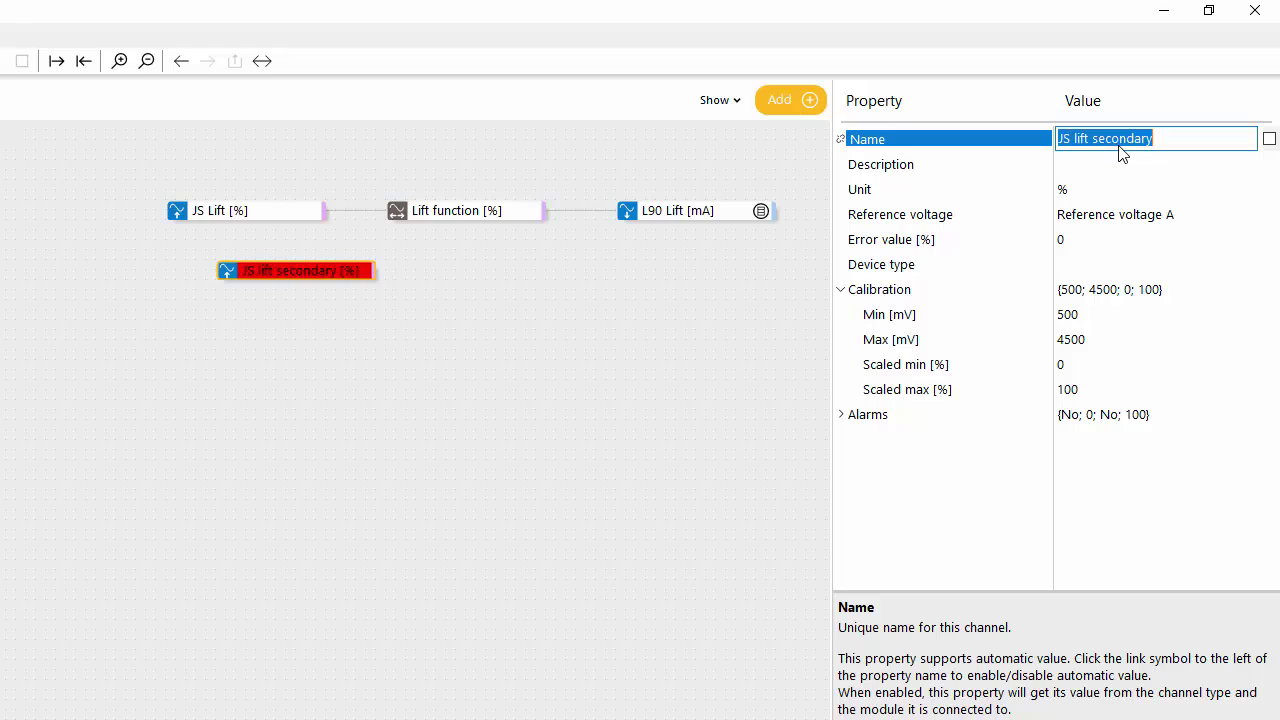
Set the JS lift secondary channel's scaled min to 100 % and scaled max to -100 %, and compare with JS Lift's calibration
click(1104, 368)
text(100)
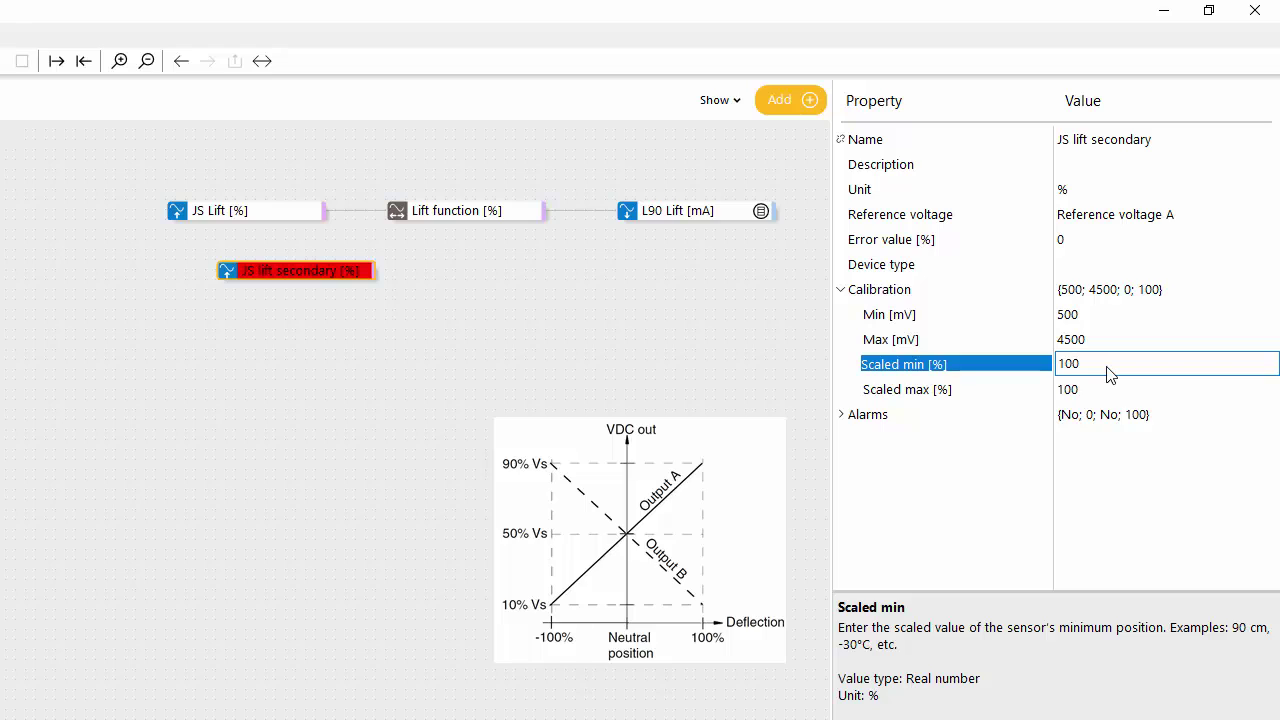
key(Tab)
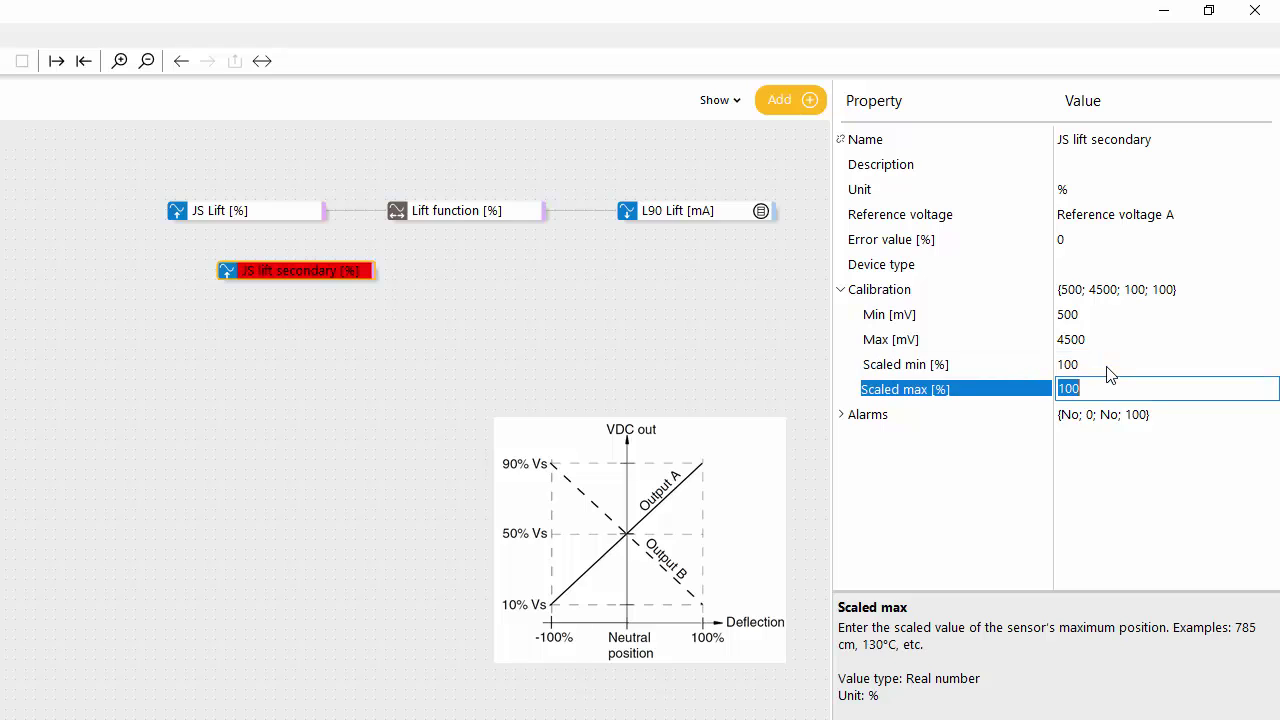
text(-100)
key(Return)
click(238, 211)
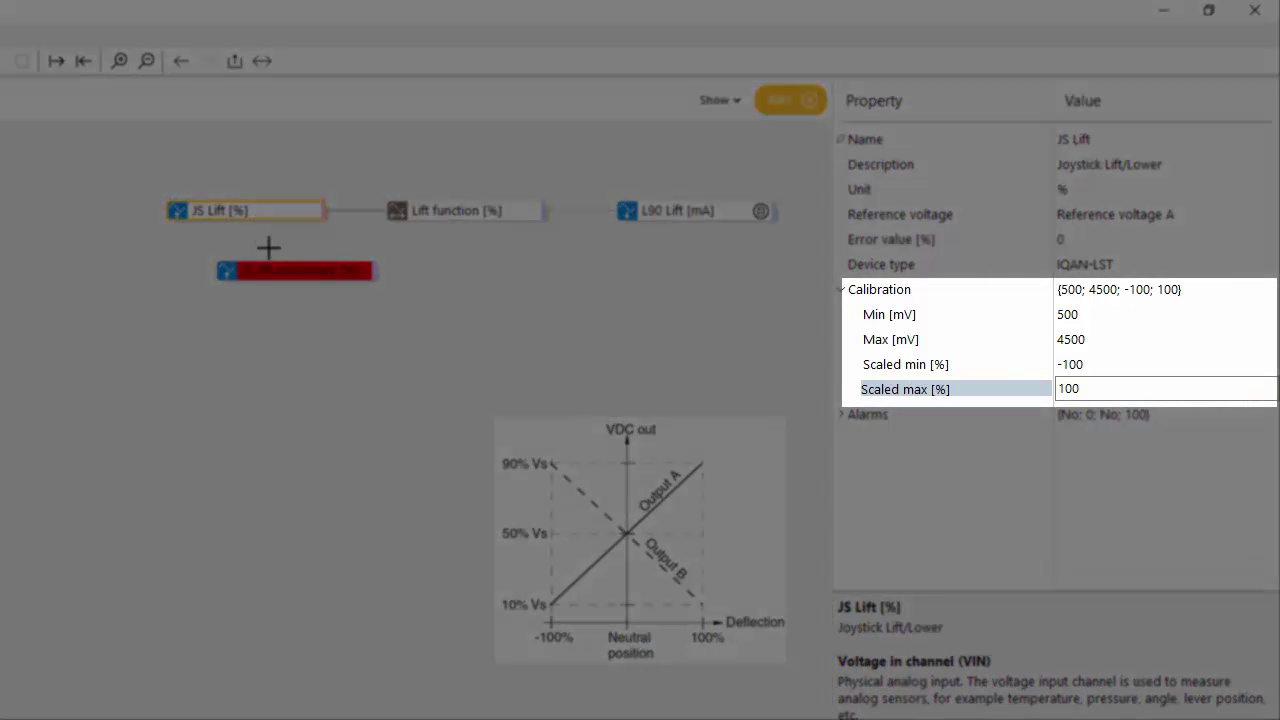
Assign the JS lift secondary channel to the MC43FS[1] module in the system layout
click(286, 272)
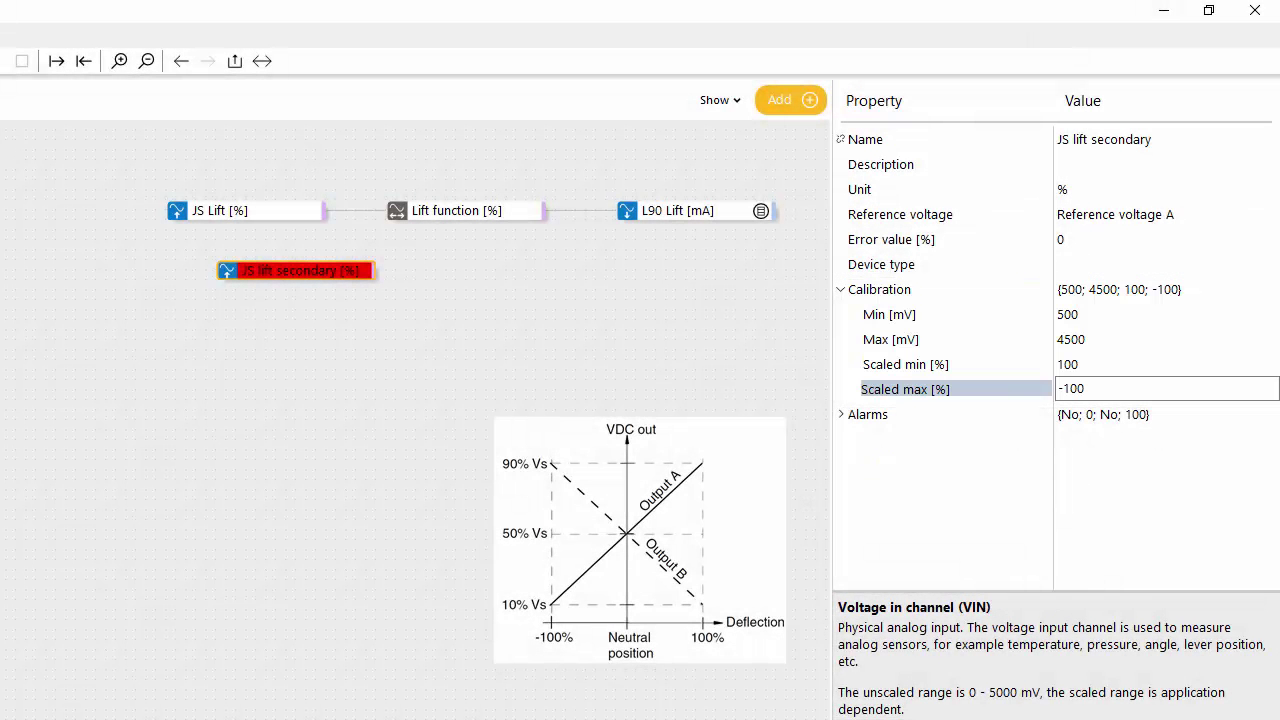
drag(286, 274, 0, 176)
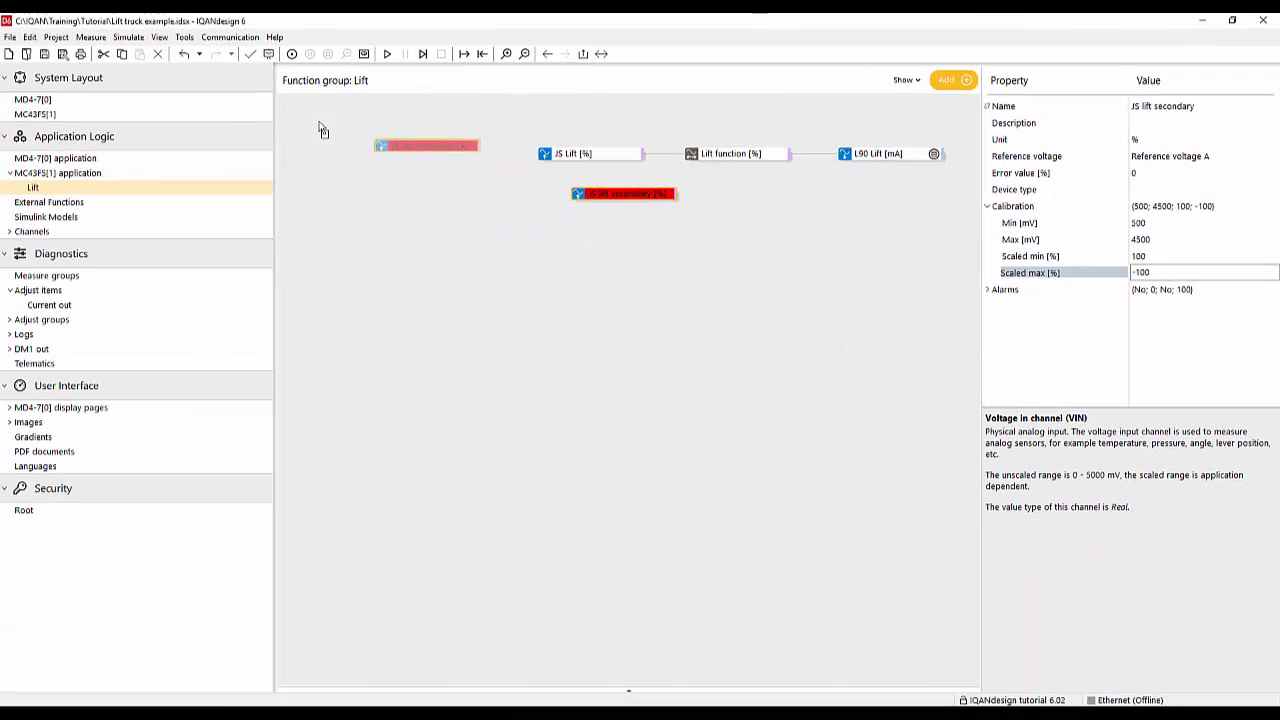
drag(322, 130, 118, 117)
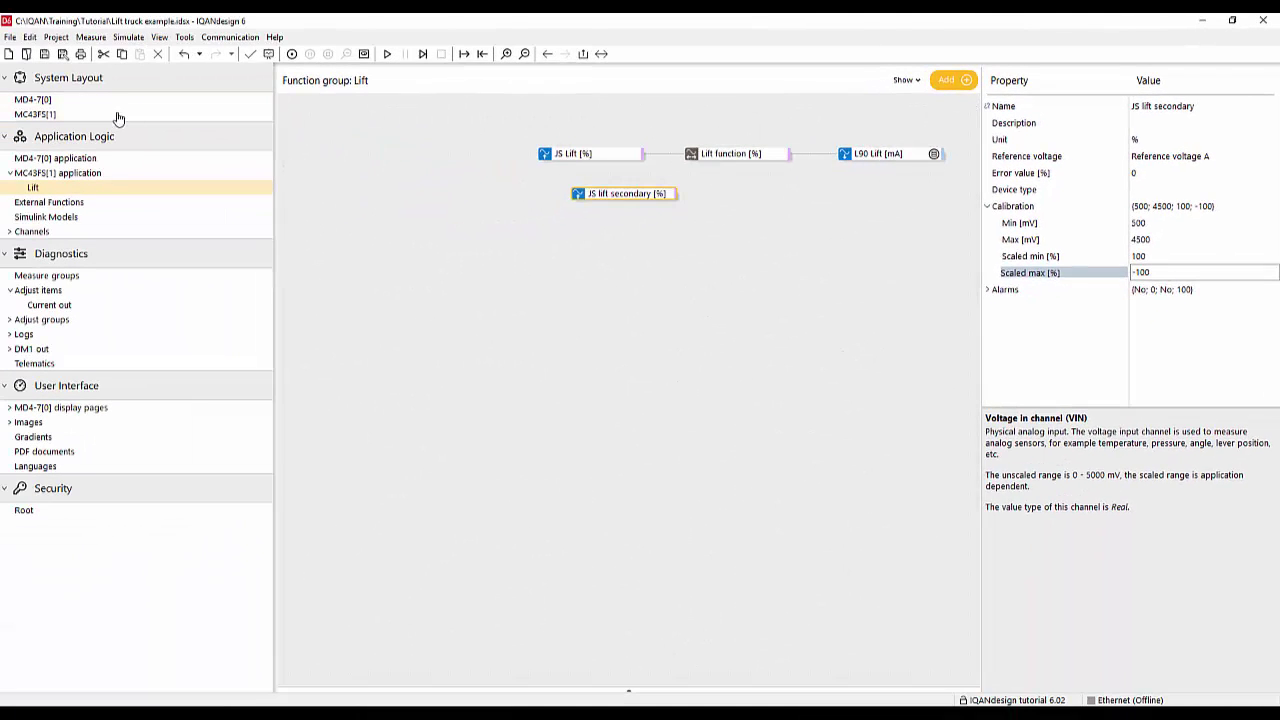
Duplicate the JS Lift vector object in the Controlling +/- list of the Lift function channel
click(738, 158)
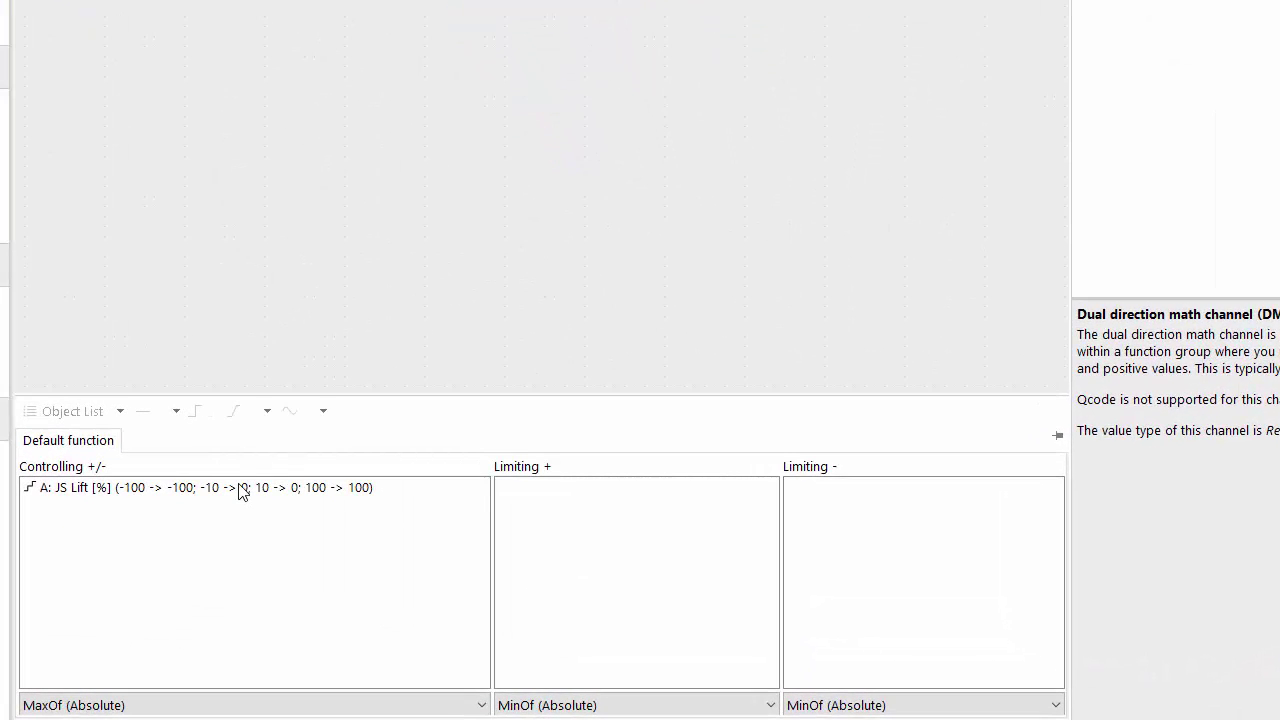
click(327, 508)
key(ctrl+c)
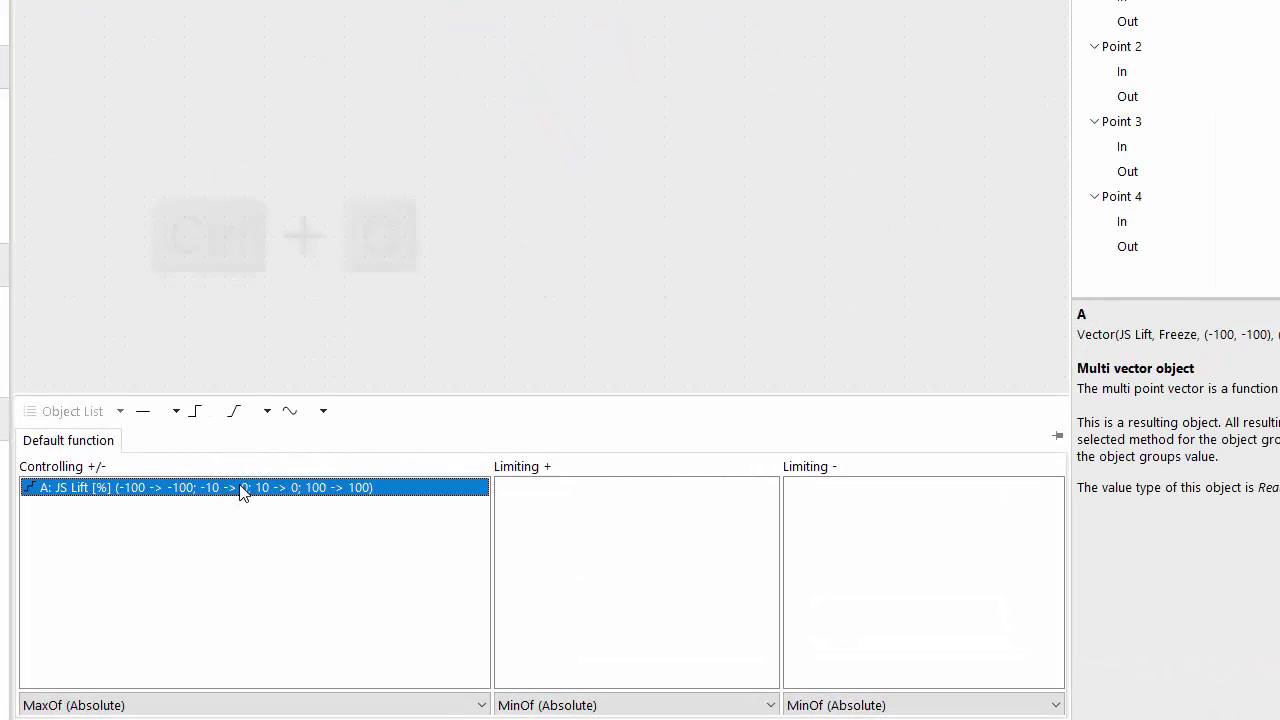
key(ctrl+v)
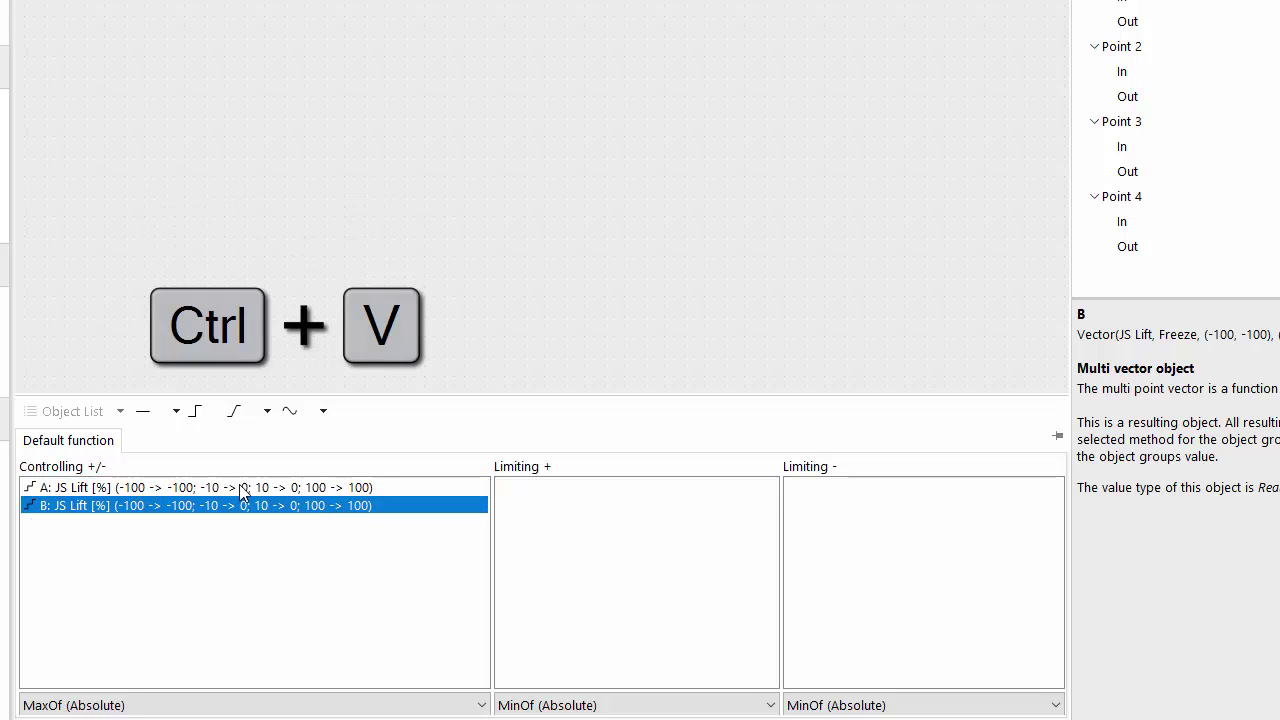
Change the input of vector object B to the JS lift secondary voltage input channel
click(1215, 64)
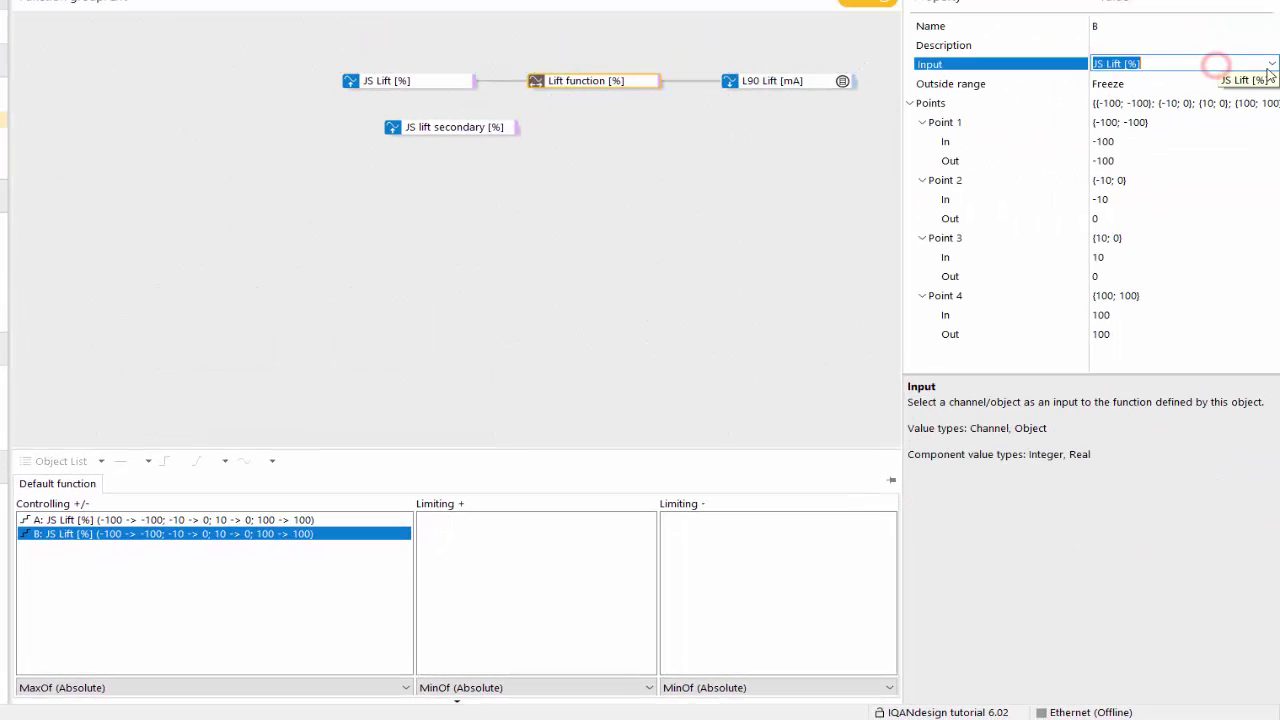
click(1271, 63)
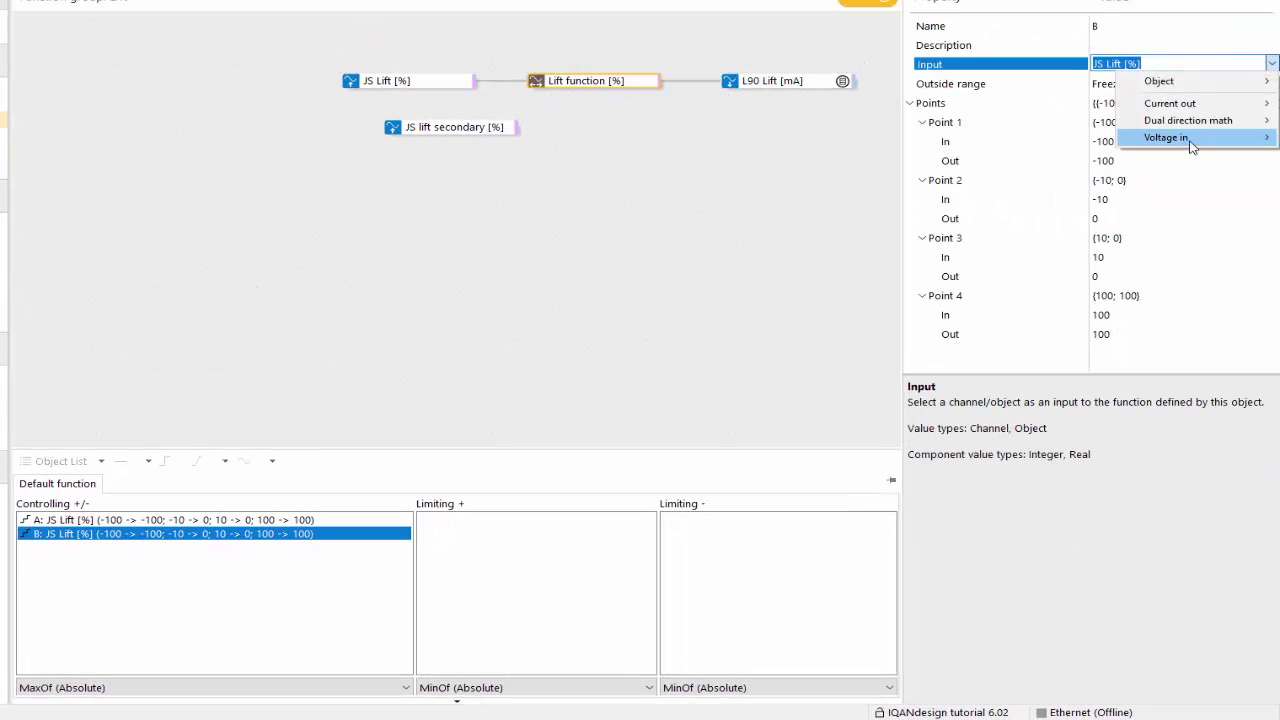
mouse_move(1190, 145)
click(1082, 154)
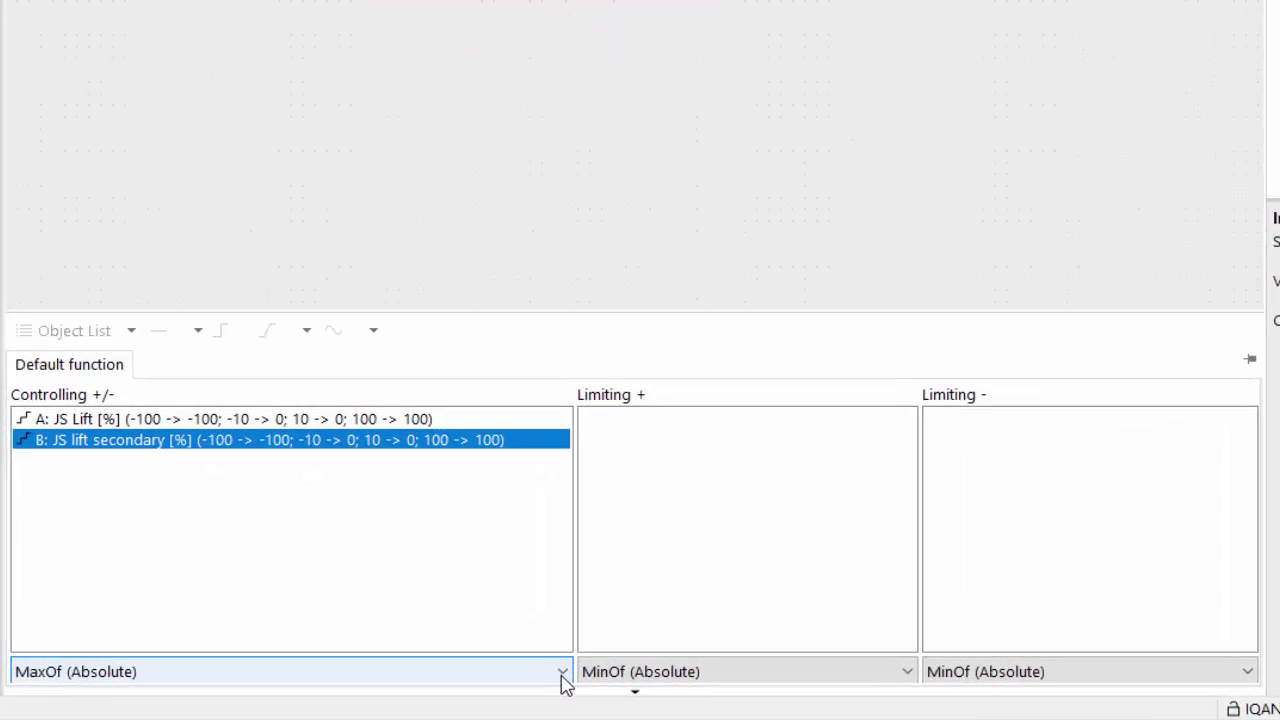
Set the Lift function's Controlling +/- group method to MinOf (Absolute) and reposition the JS lift secondary channel slightly
click(405, 690)
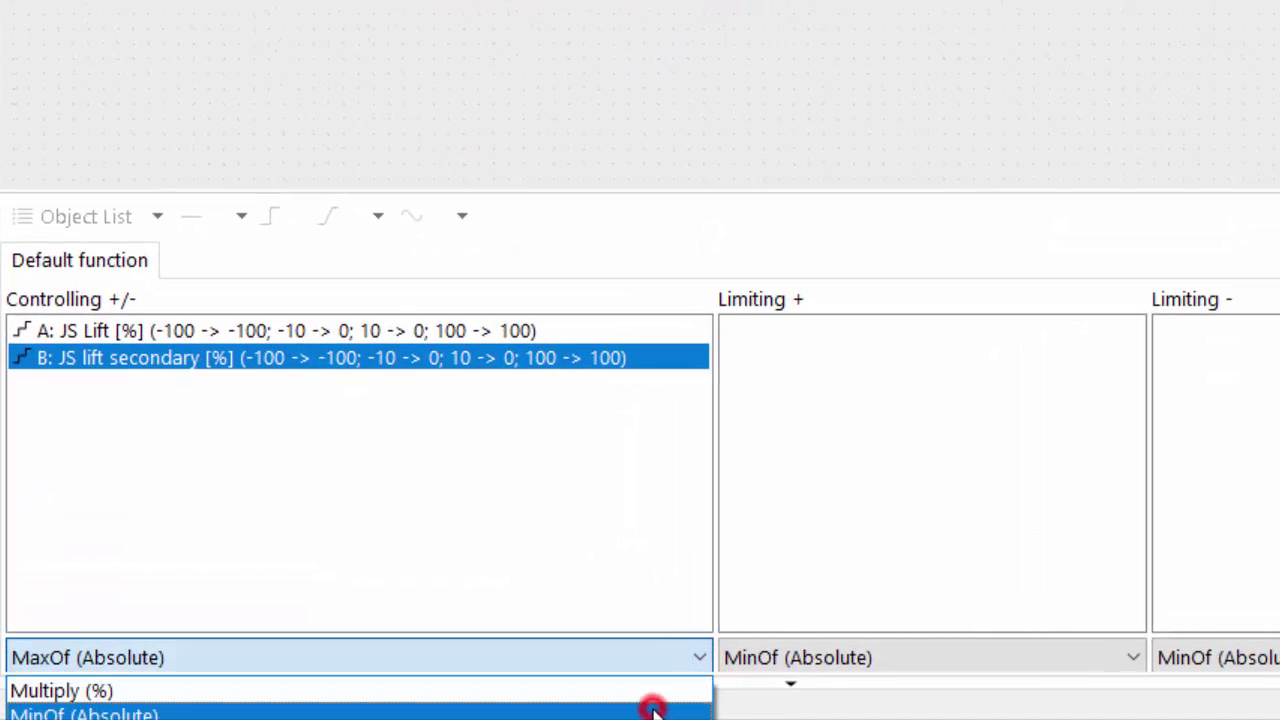
click(653, 712)
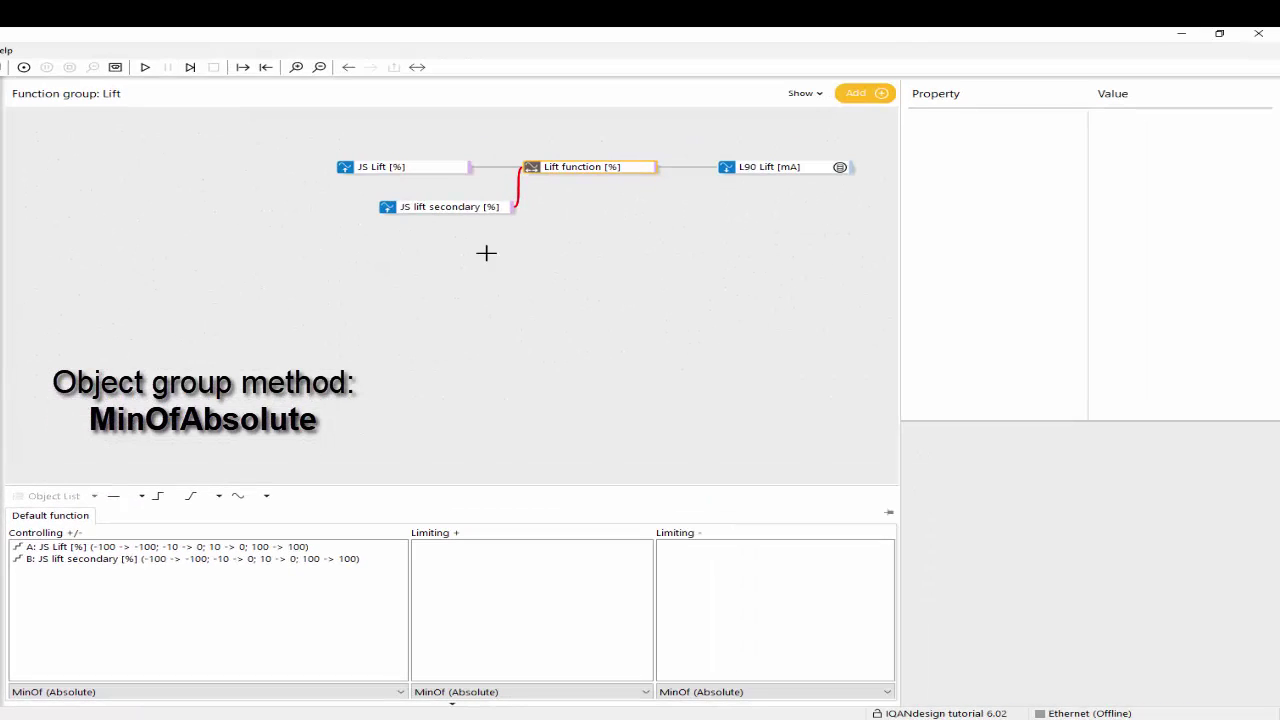
drag(471, 208, 454, 208)
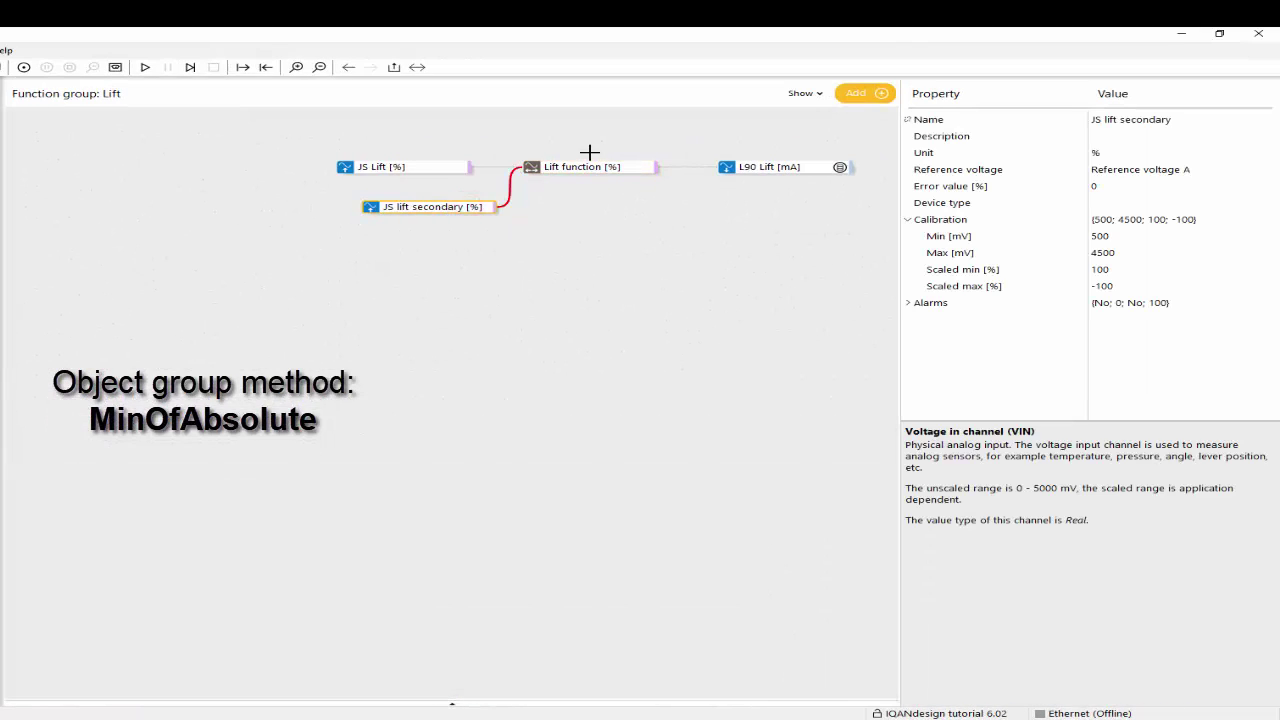
click(580, 170)
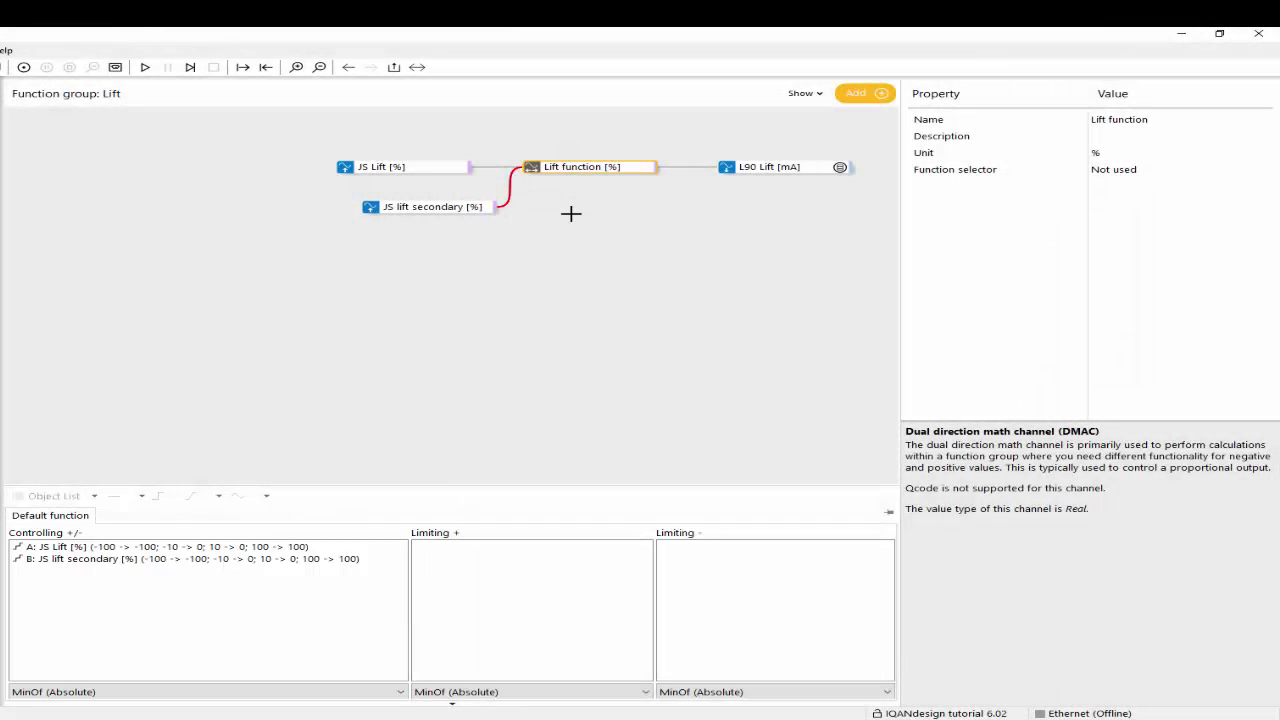
Auto-order the calculation order of the Lift function group, and nudge JS lift secondary into line under JS Lift
right_click(573, 216)
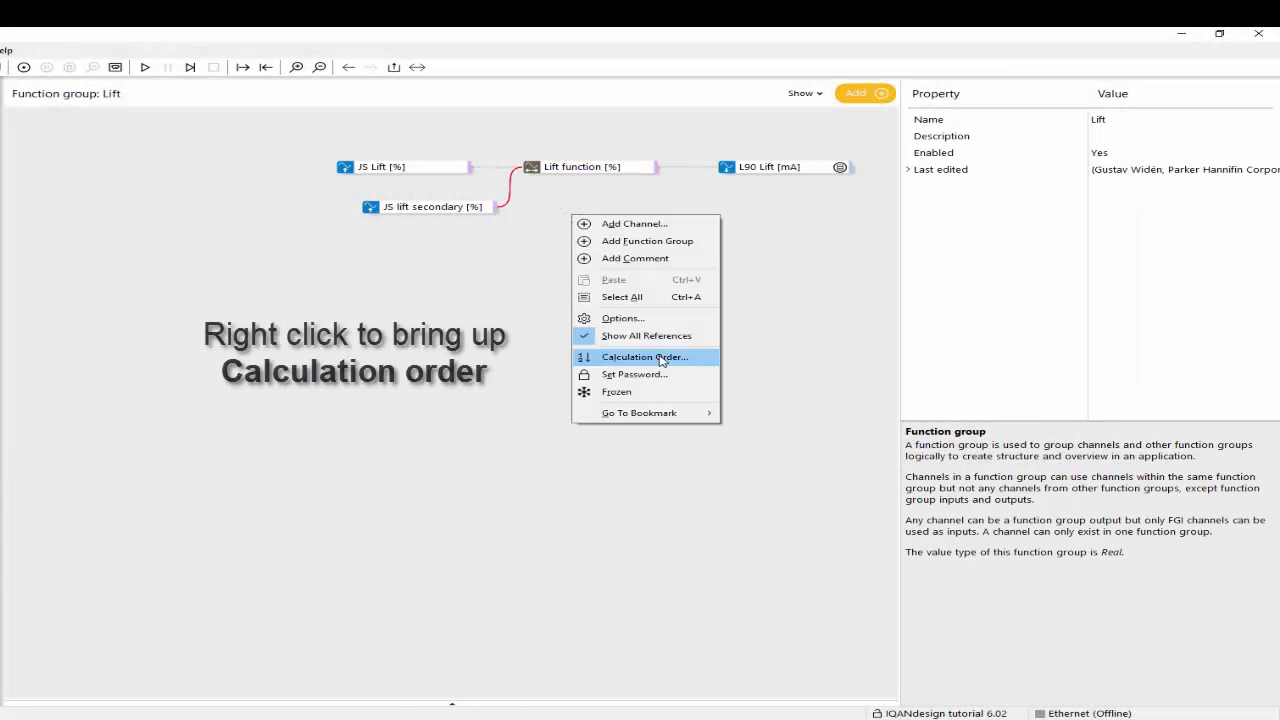
click(660, 357)
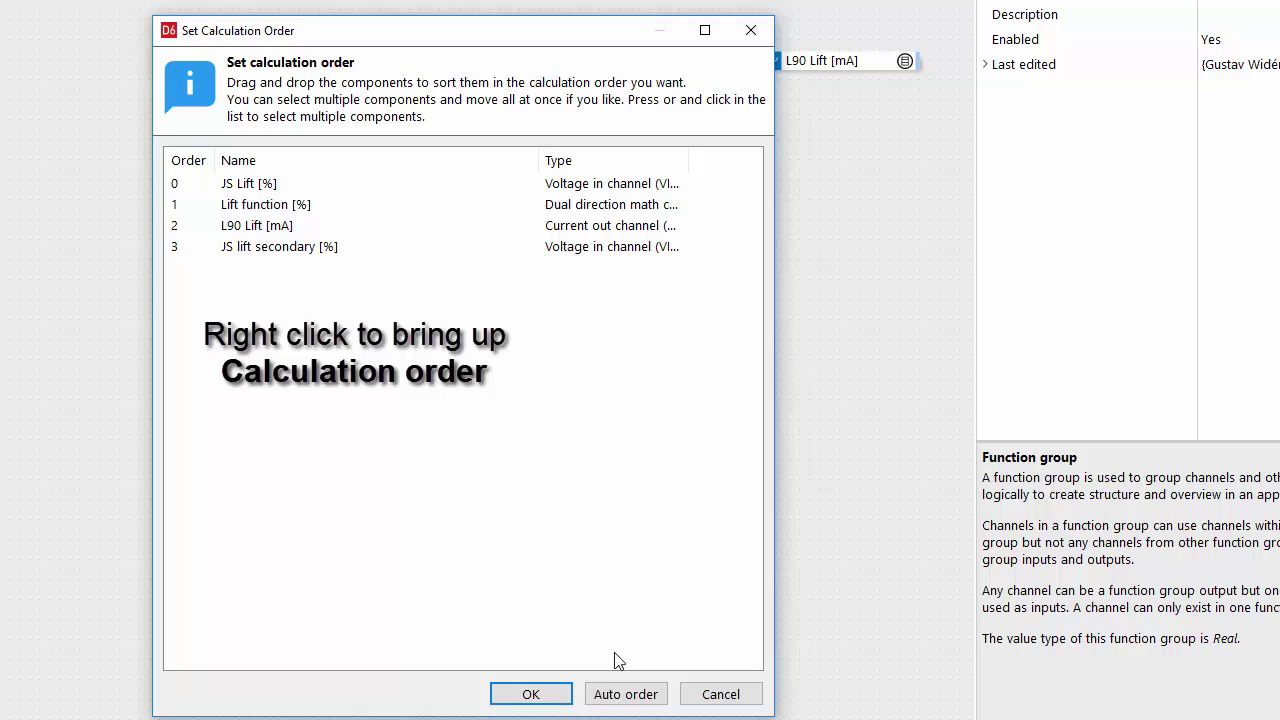
click(624, 692)
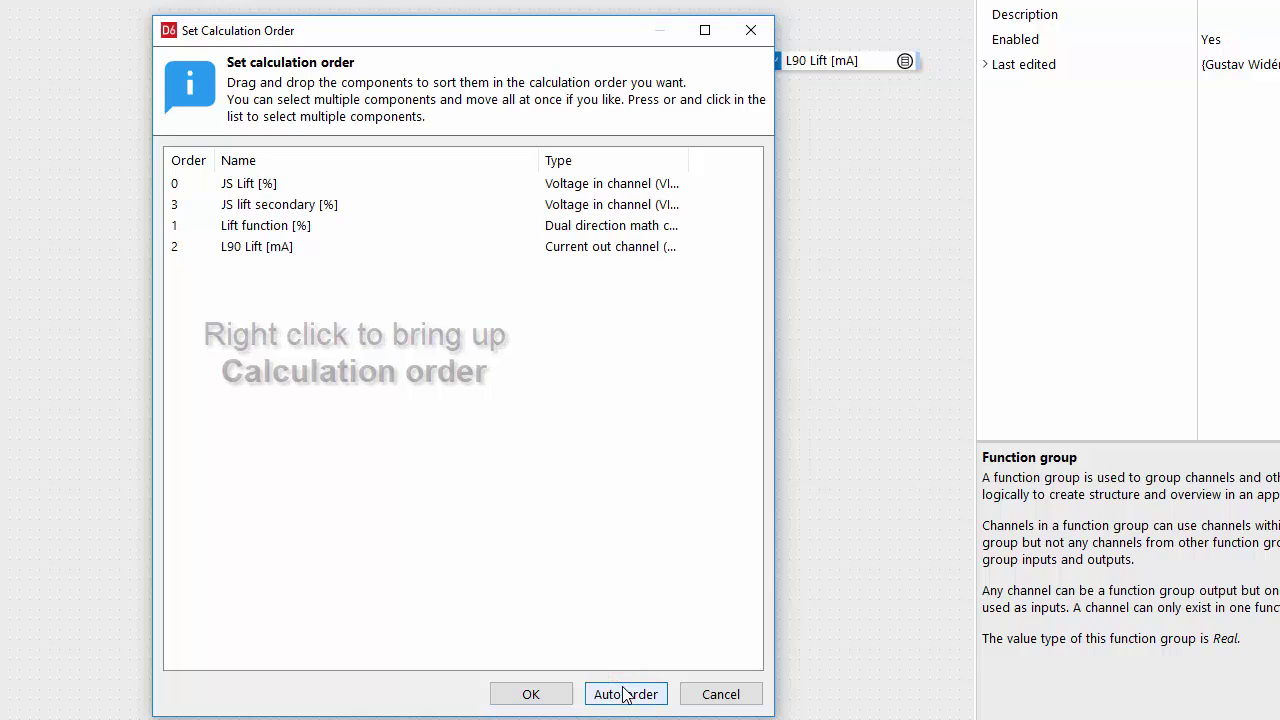
click(547, 697)
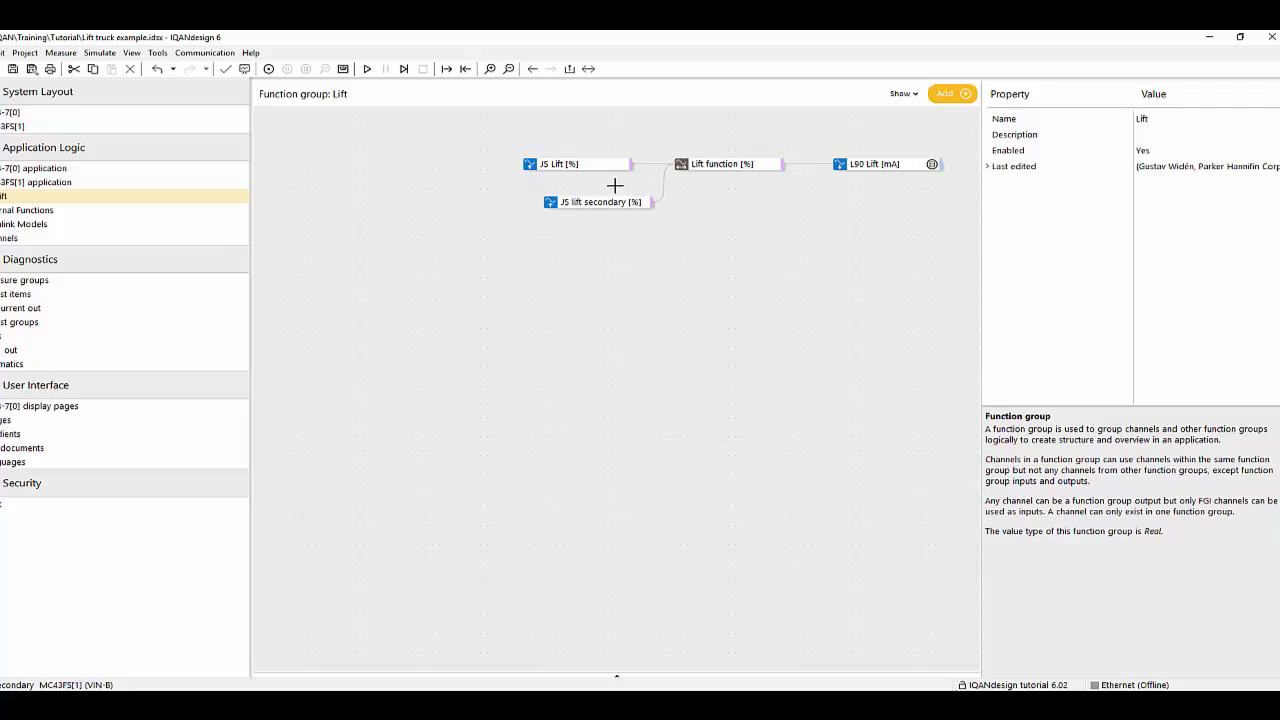
drag(606, 200, 596, 198)
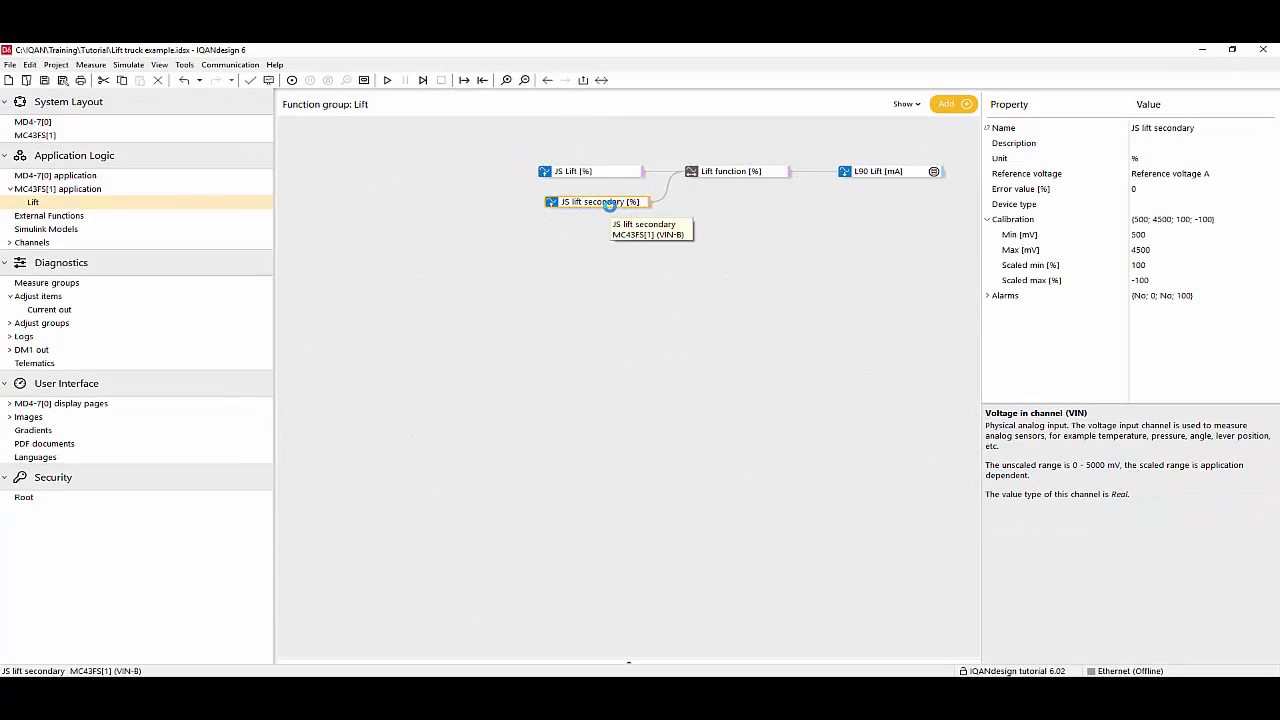
Start the simulation, open the MC43FS[1] Lift function group in IQANsimulate, and hide the MD4-7[0] display
click(388, 81)
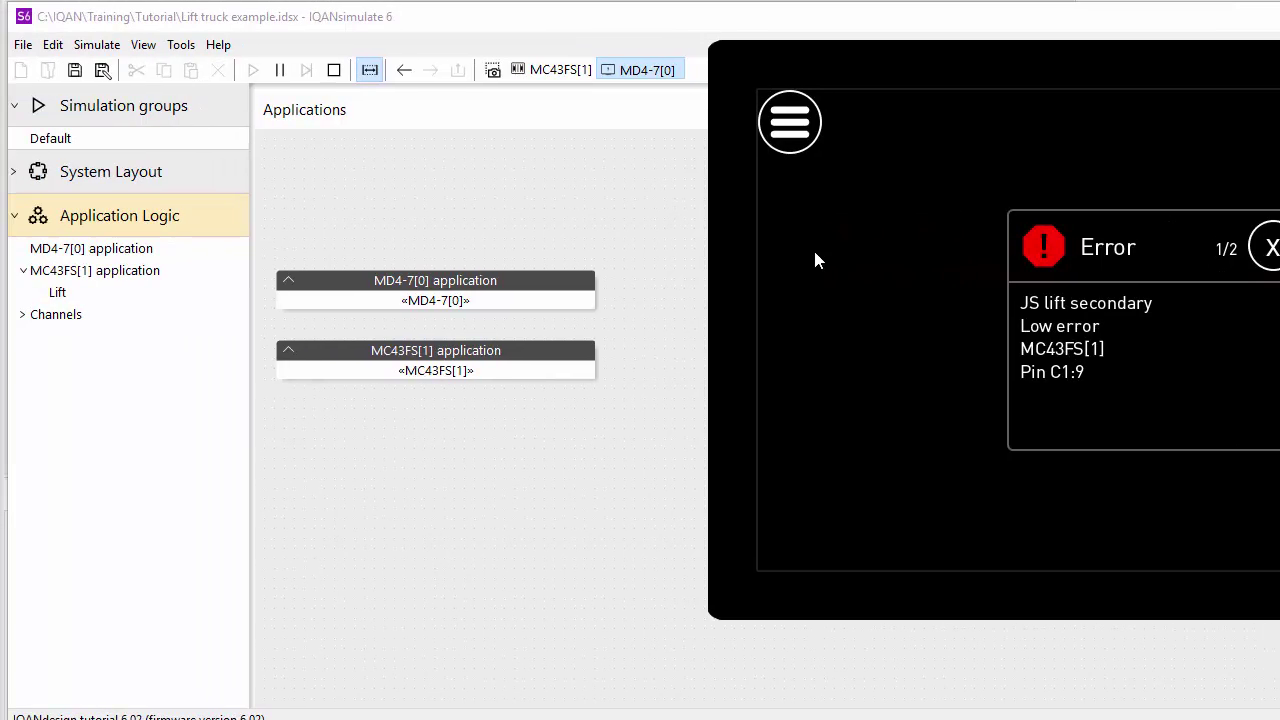
double_click(458, 360)
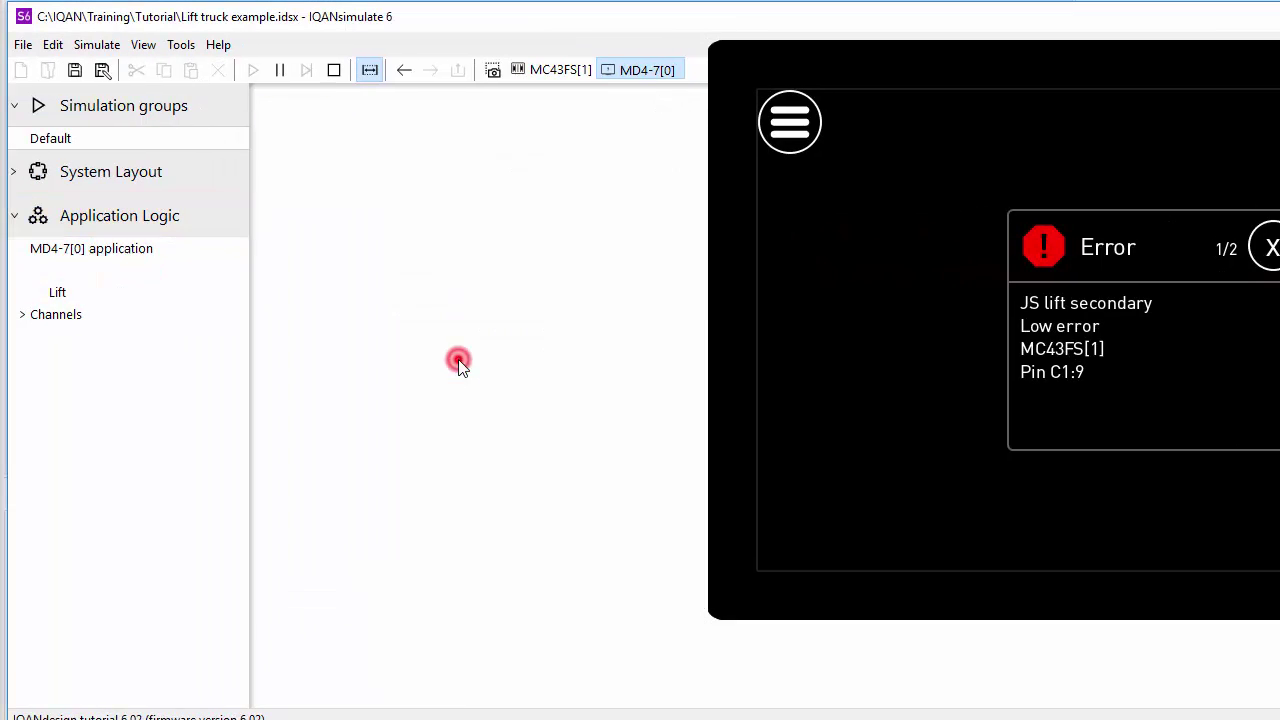
double_click(556, 313)
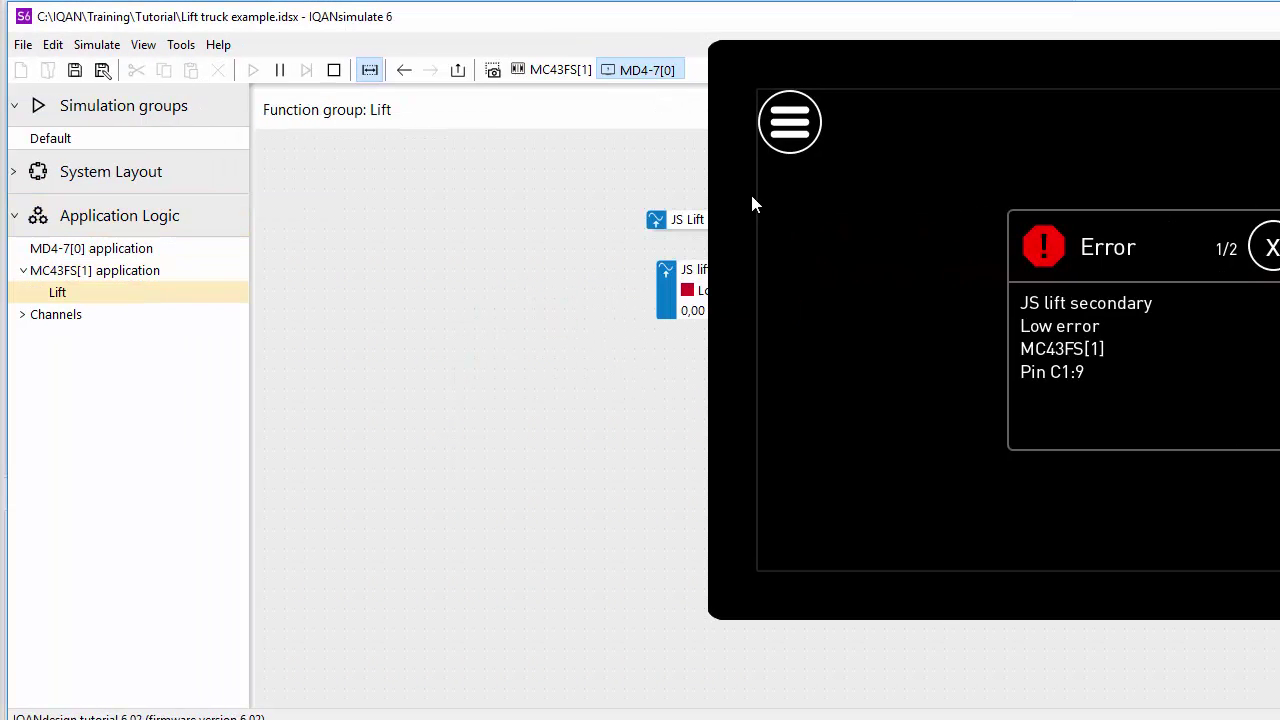
click(662, 72)
mouse_move(796, 289)
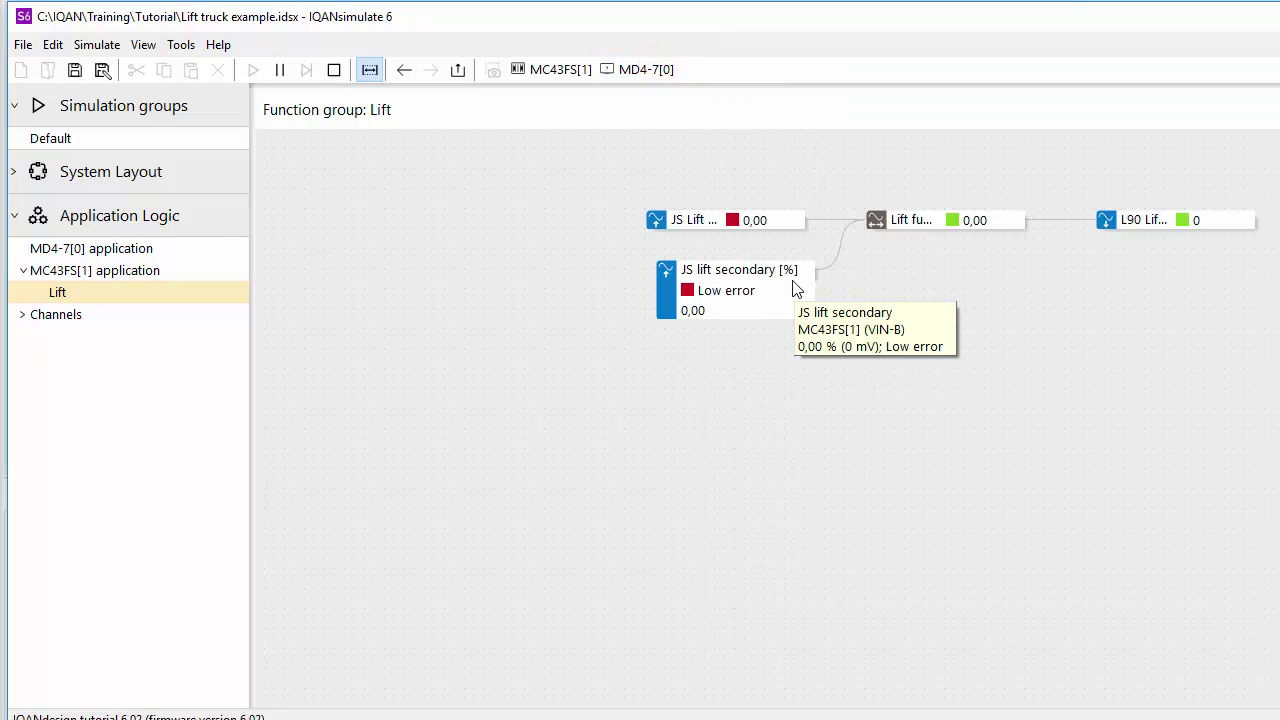
Add JS Lift and JS lift secondary to the Default simulation group and set the simulated JS lift secondary input to 1600 mV
click(746, 268)
mouse_move(700, 333)
mouse_down()
mouse_move(724, 337)
mouse_move(706, 336)
mouse_up()
drag(829, 443, 177, 141)
click(177, 139)
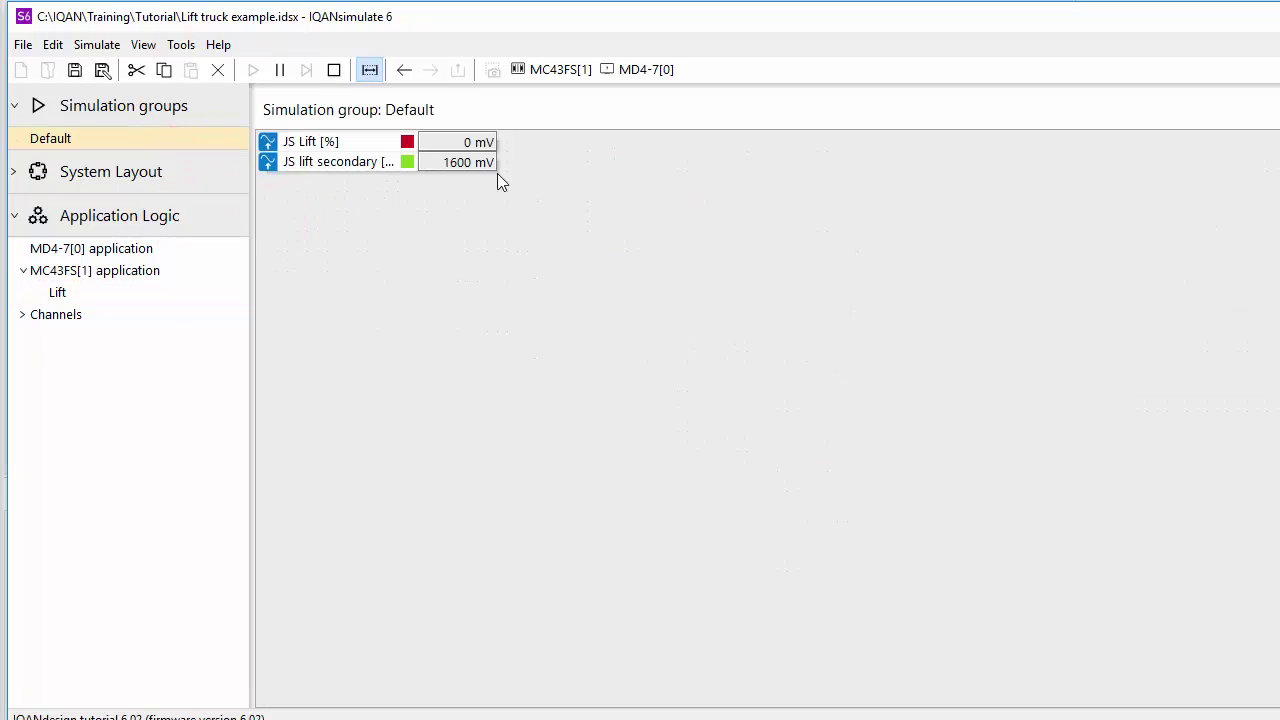
Show the simulated values scaled and inspect the Lift function's Controlling +/- objects in IQANdesign alongside the shortened simulator window
click(370, 72)
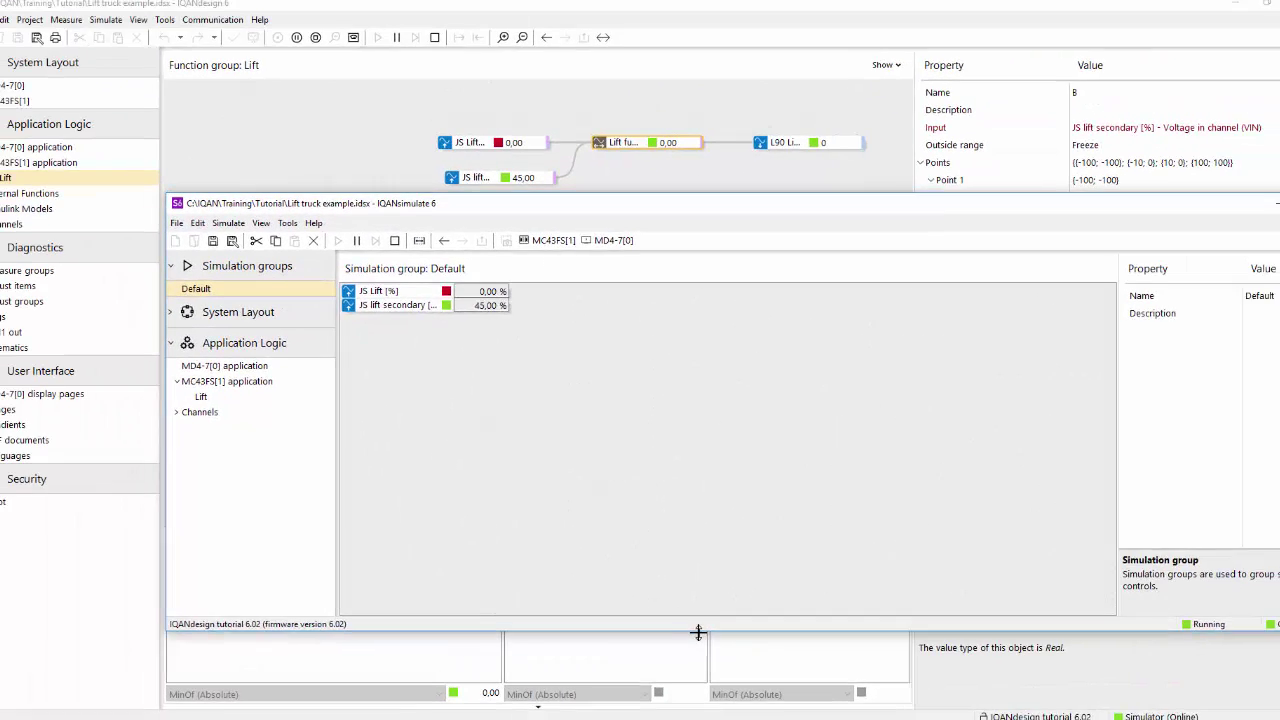
drag(697, 627, 677, 455)
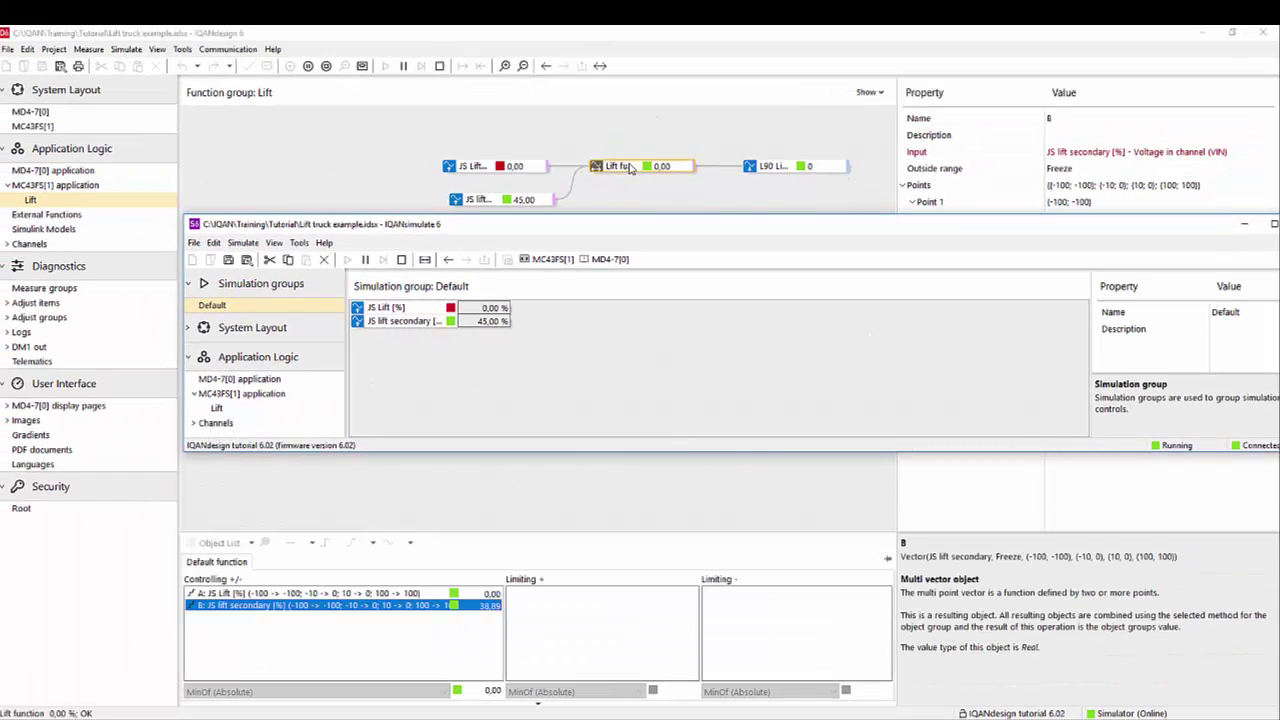
click(630, 170)
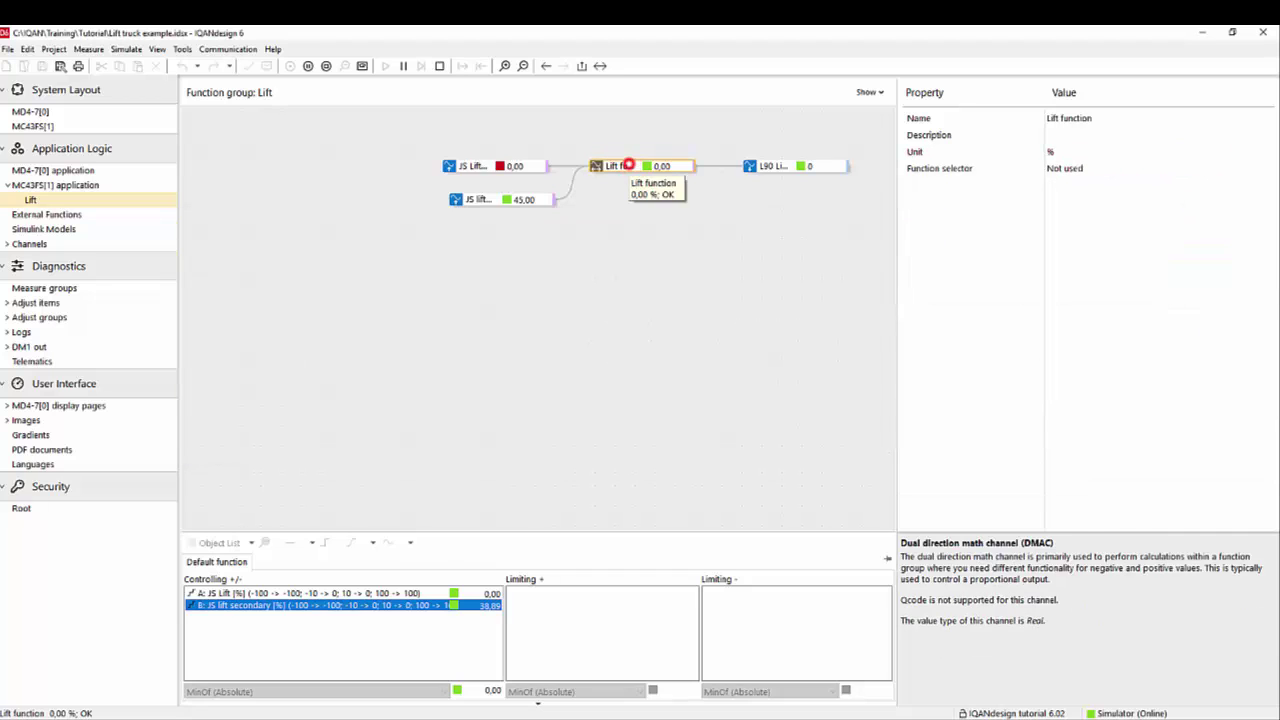
click(414, 606)
key(alt+Tab)
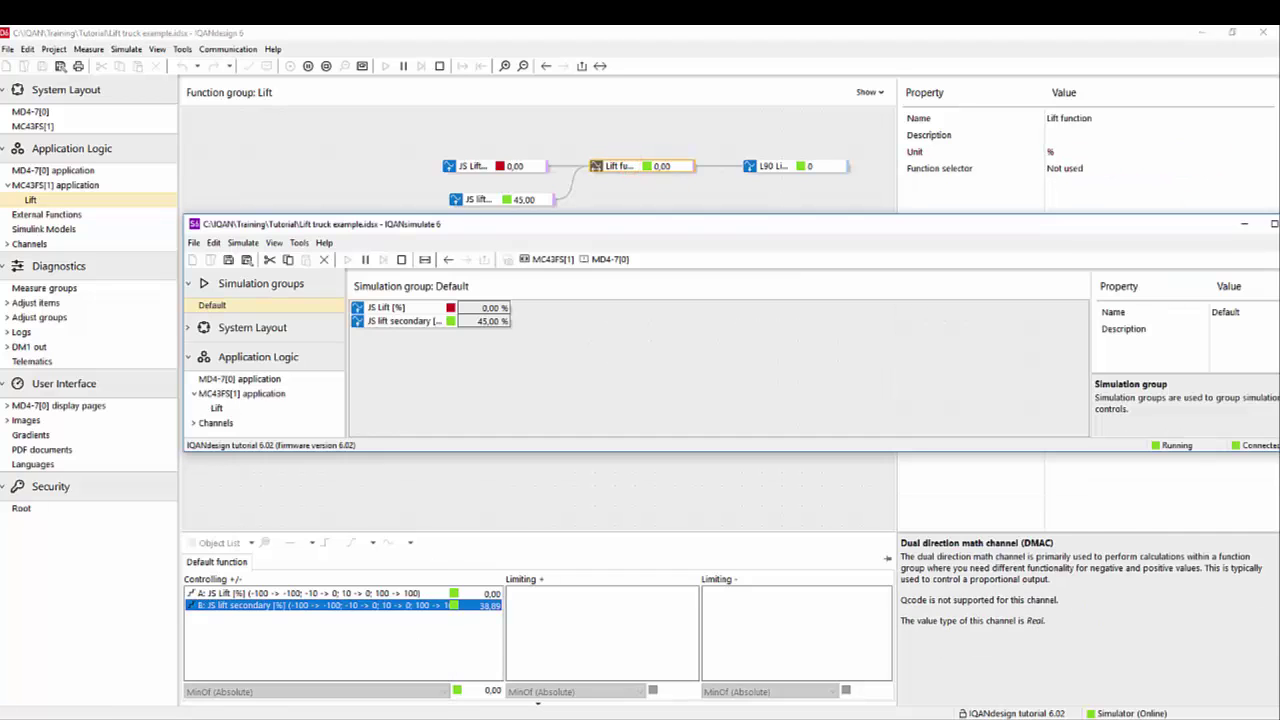
Test the Lift function by varying the simulated JS lift secondary and JS Lift signals
click(400, 321)
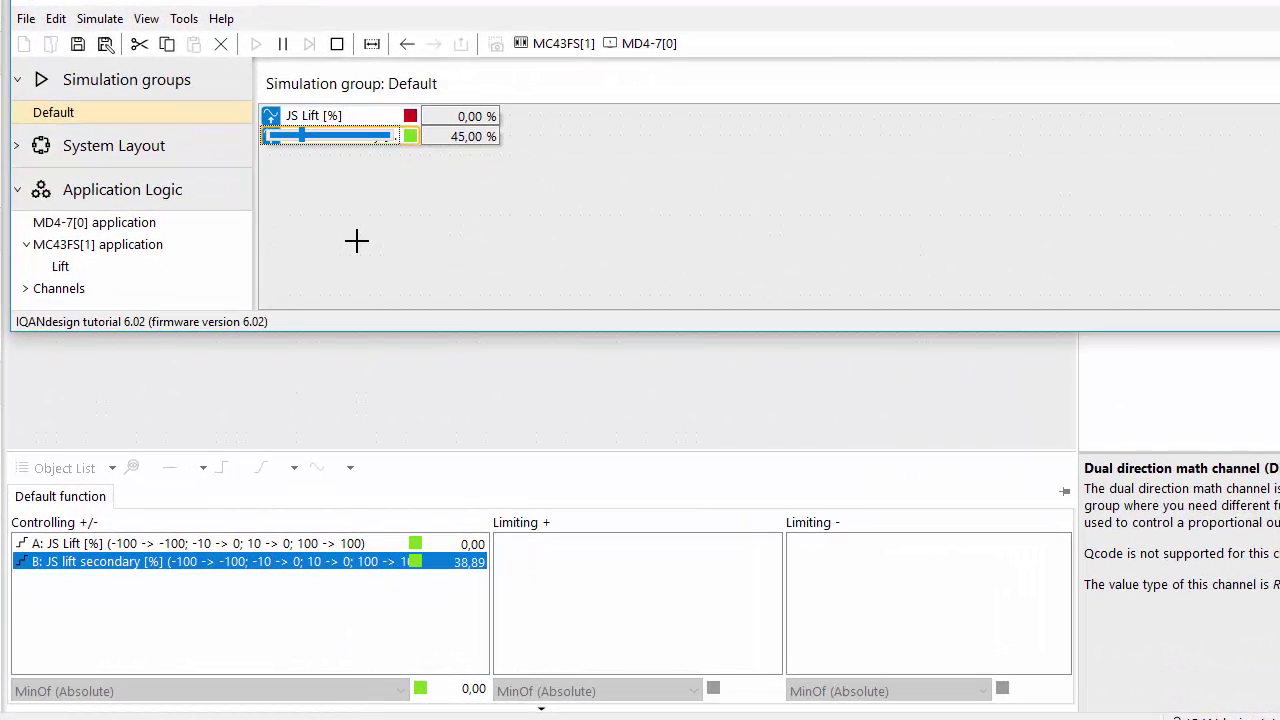
click(343, 118)
drag(337, 117, 285, 117)
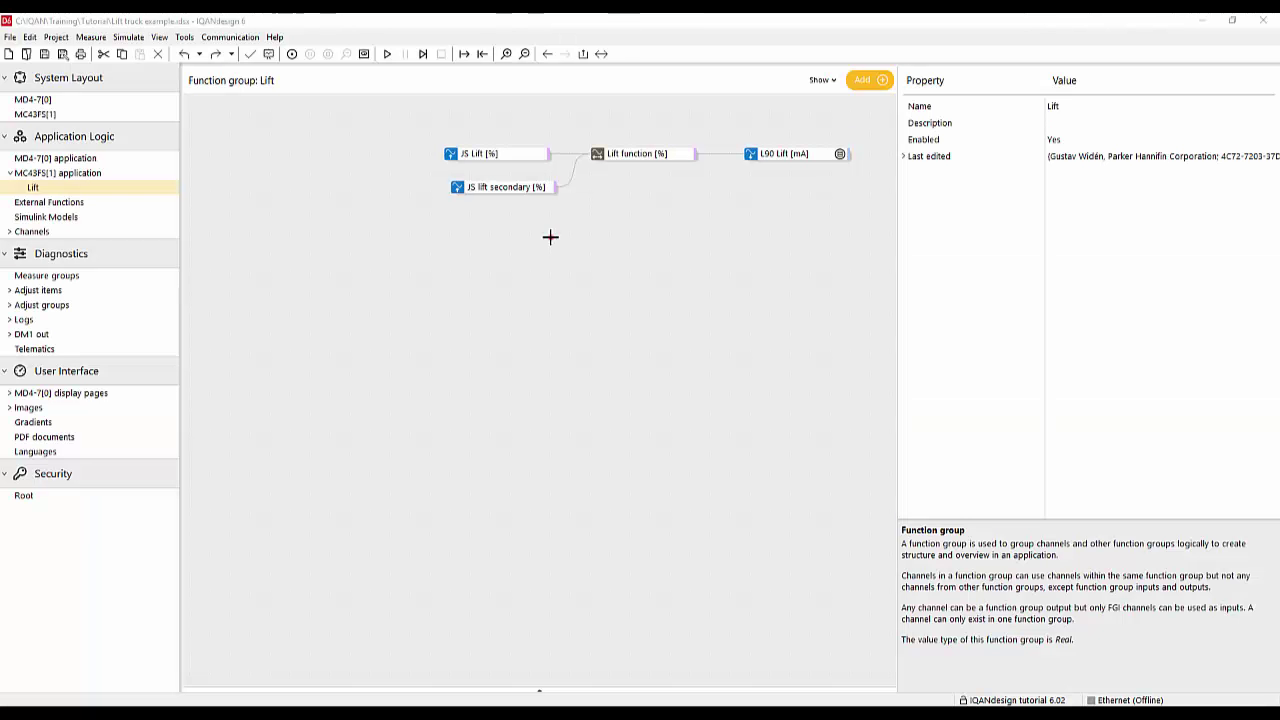
Move both joystick channels away from the Lift function and add an Analog/analog compare channel in the freed space
drag(551, 237, 307, 169)
double_click(456, 235)
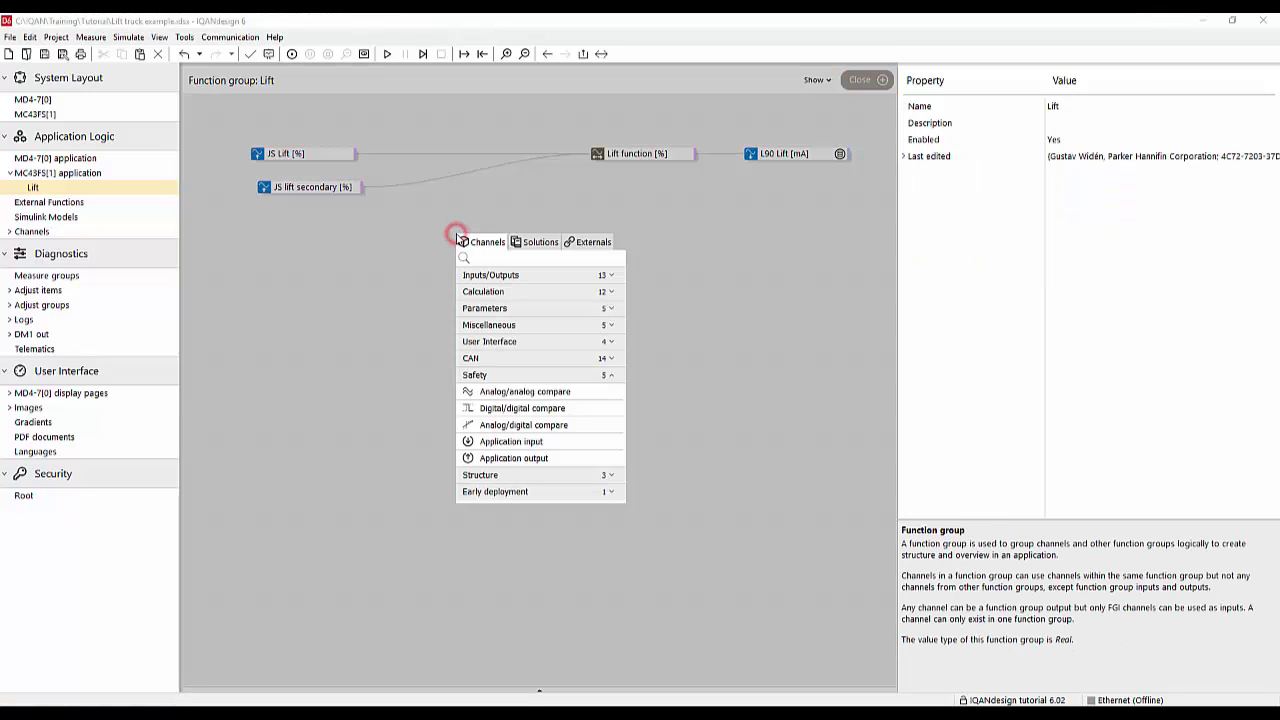
text(comp)
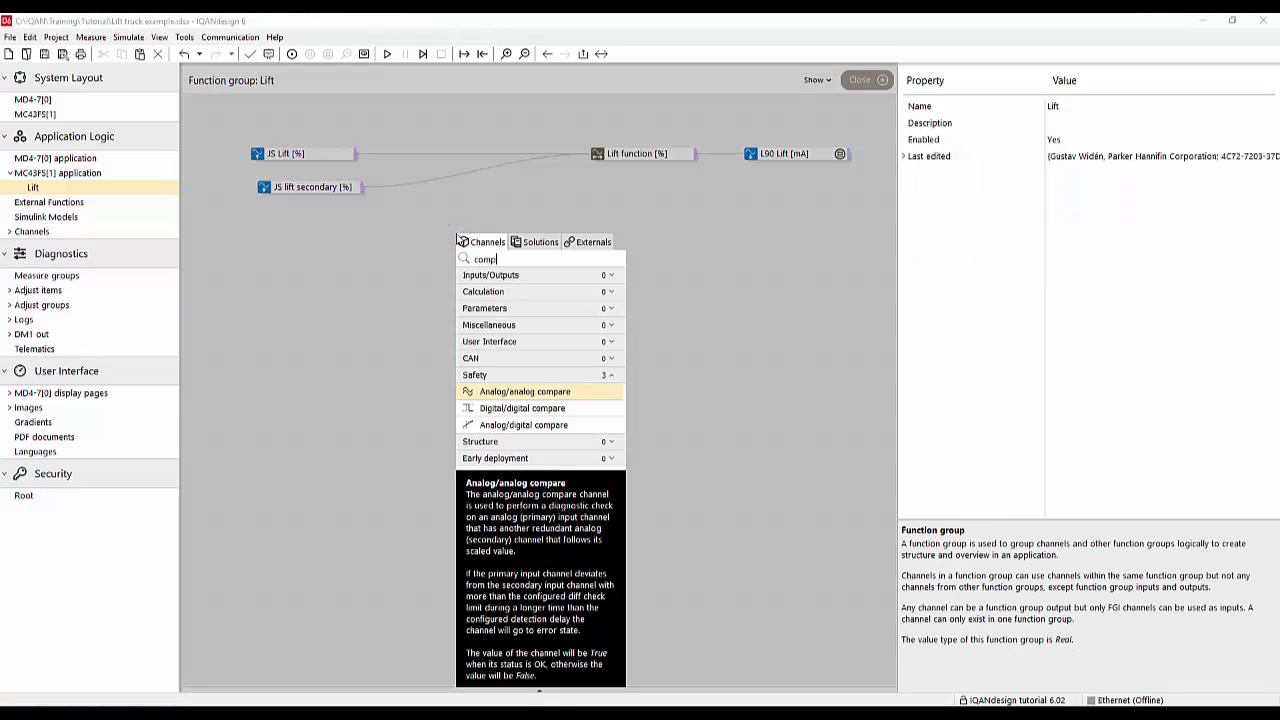
text(are)
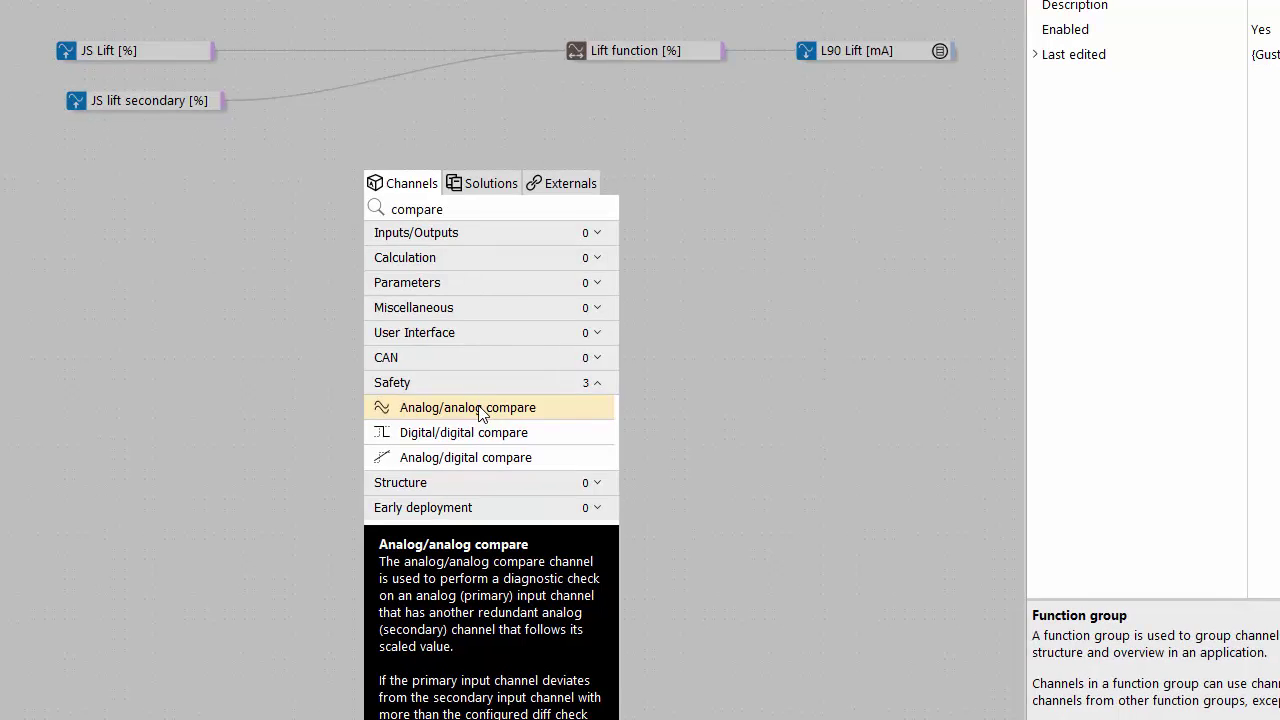
click(533, 394)
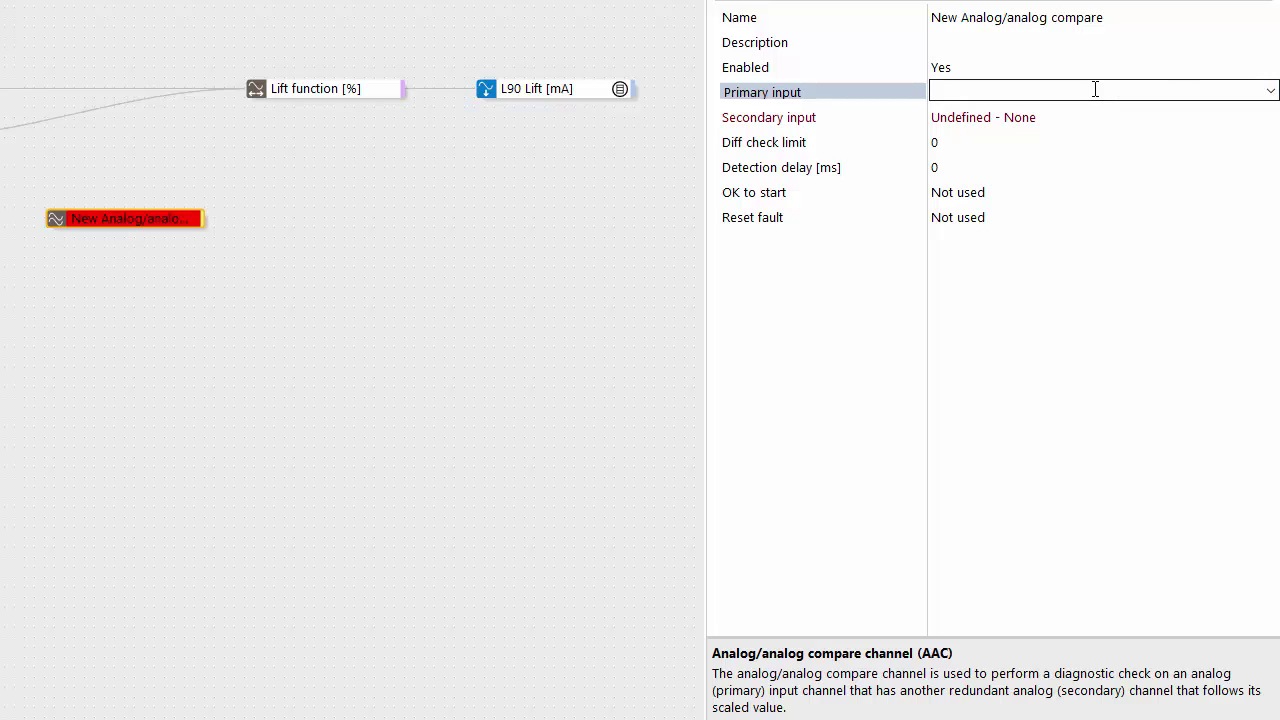
Set the new compare channel's primary input to JS Lift and its secondary input to JS lift secondary
text(J5)
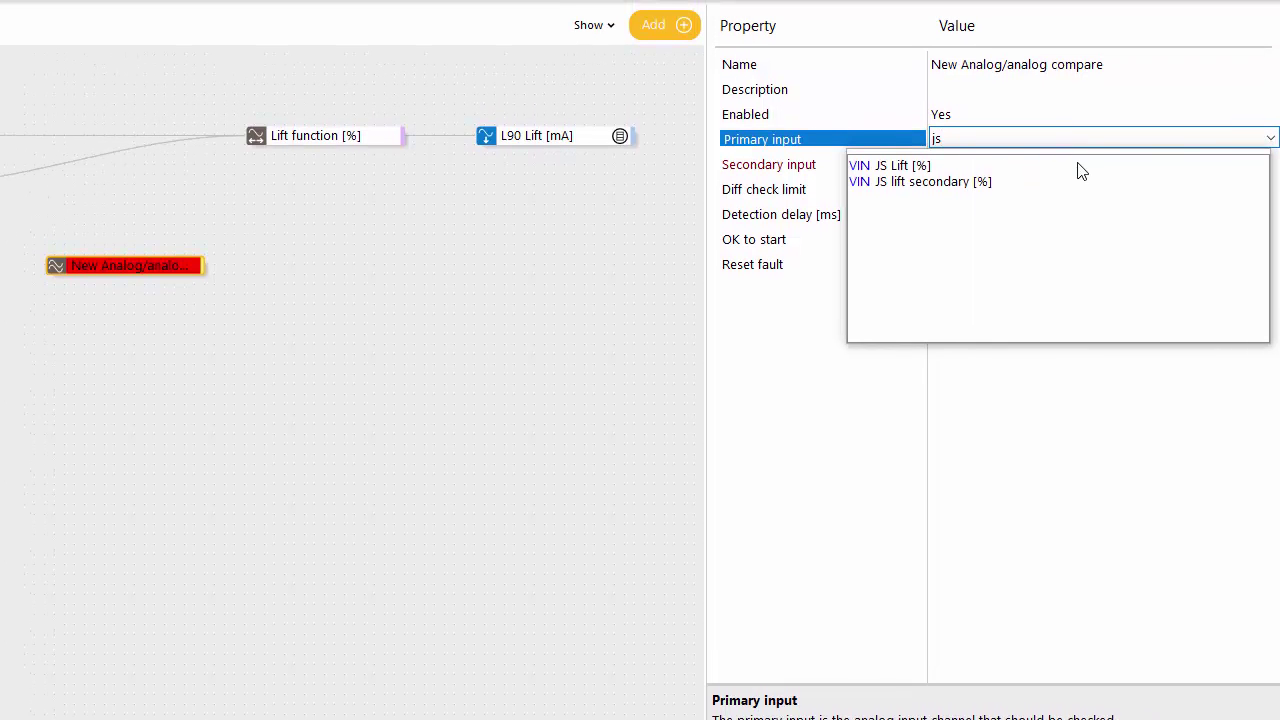
click(1078, 115)
click(1078, 172)
text(js)
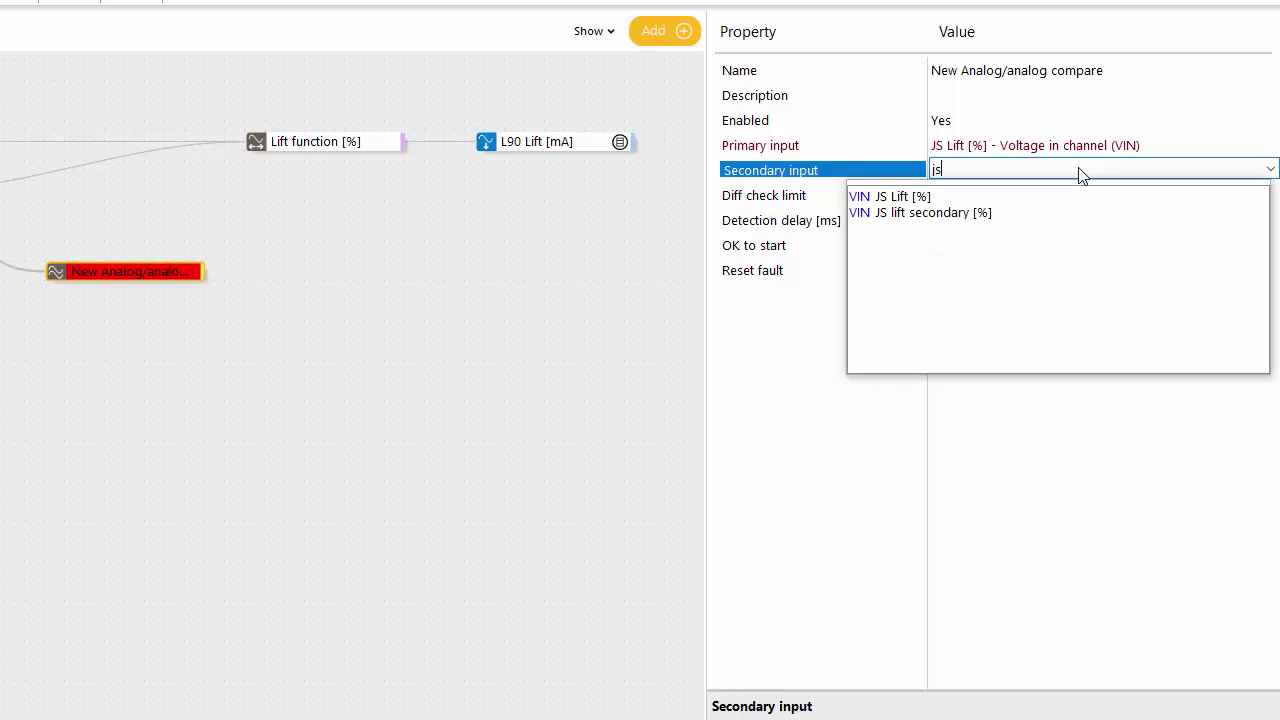
click(1040, 226)
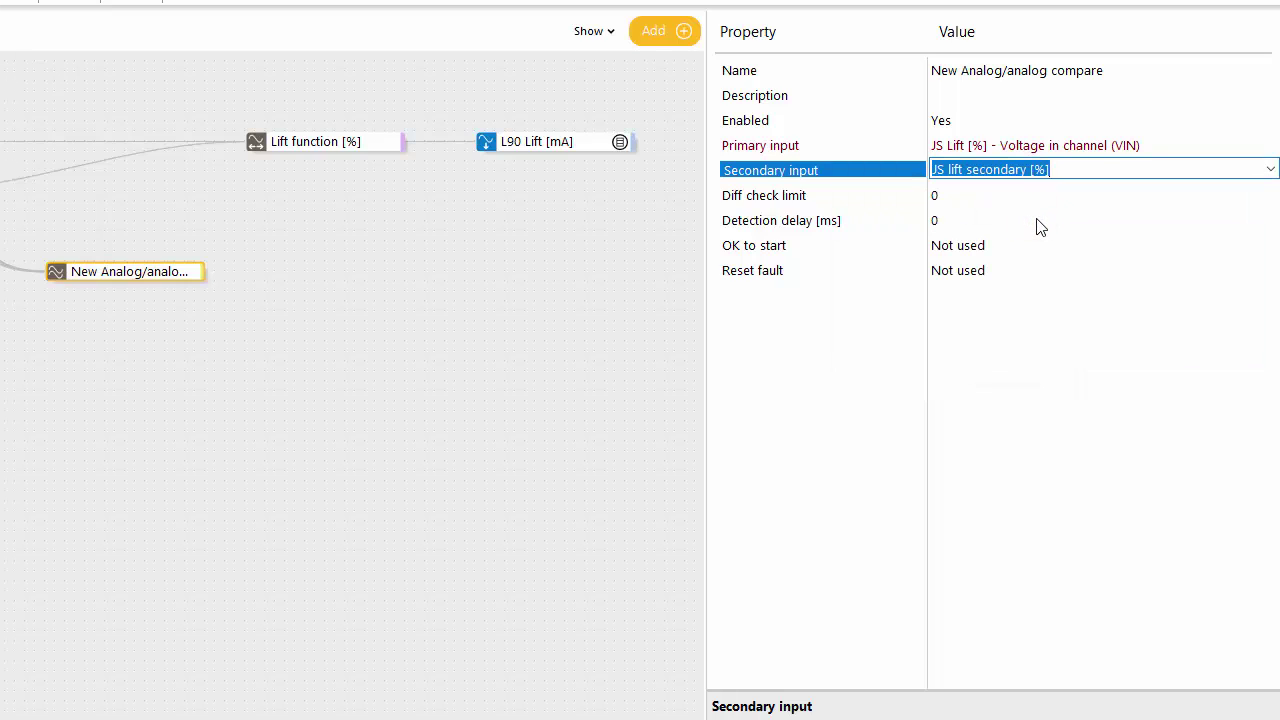
Set the compare channel's diff check limit to 25 and rename the channel JS Lift check
click(1034, 197)
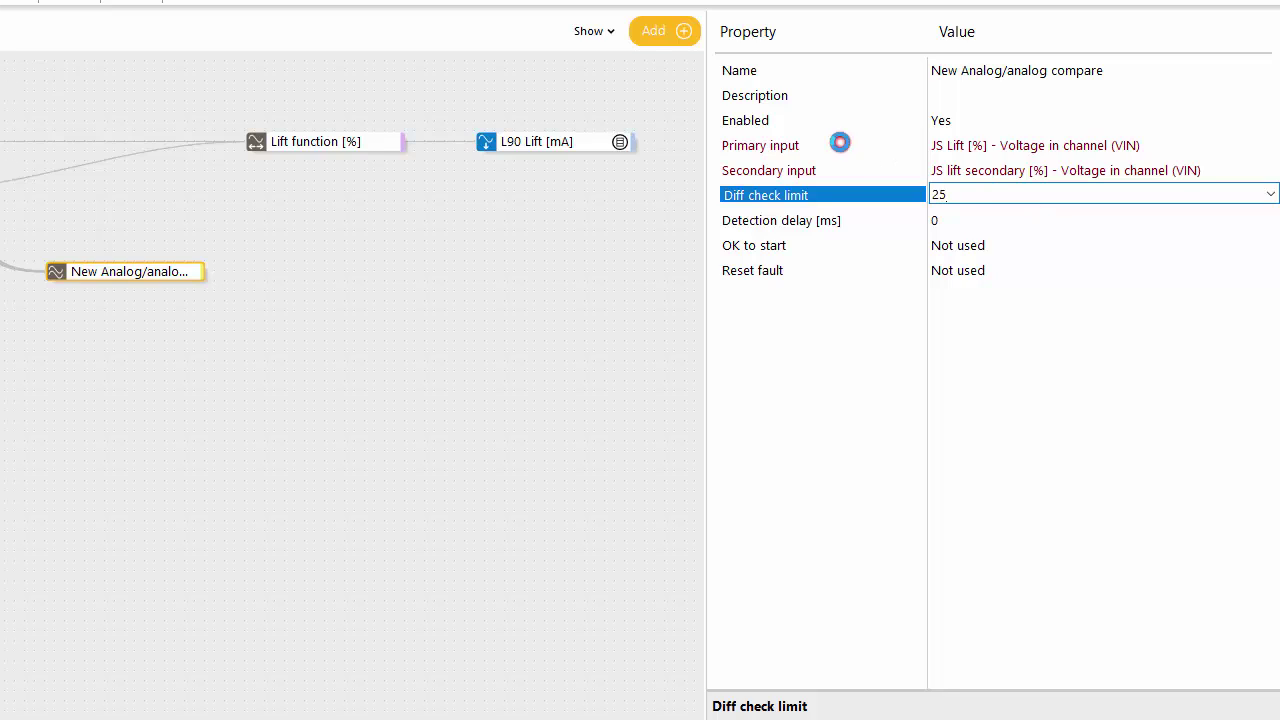
click(840, 145)
click(963, 72)
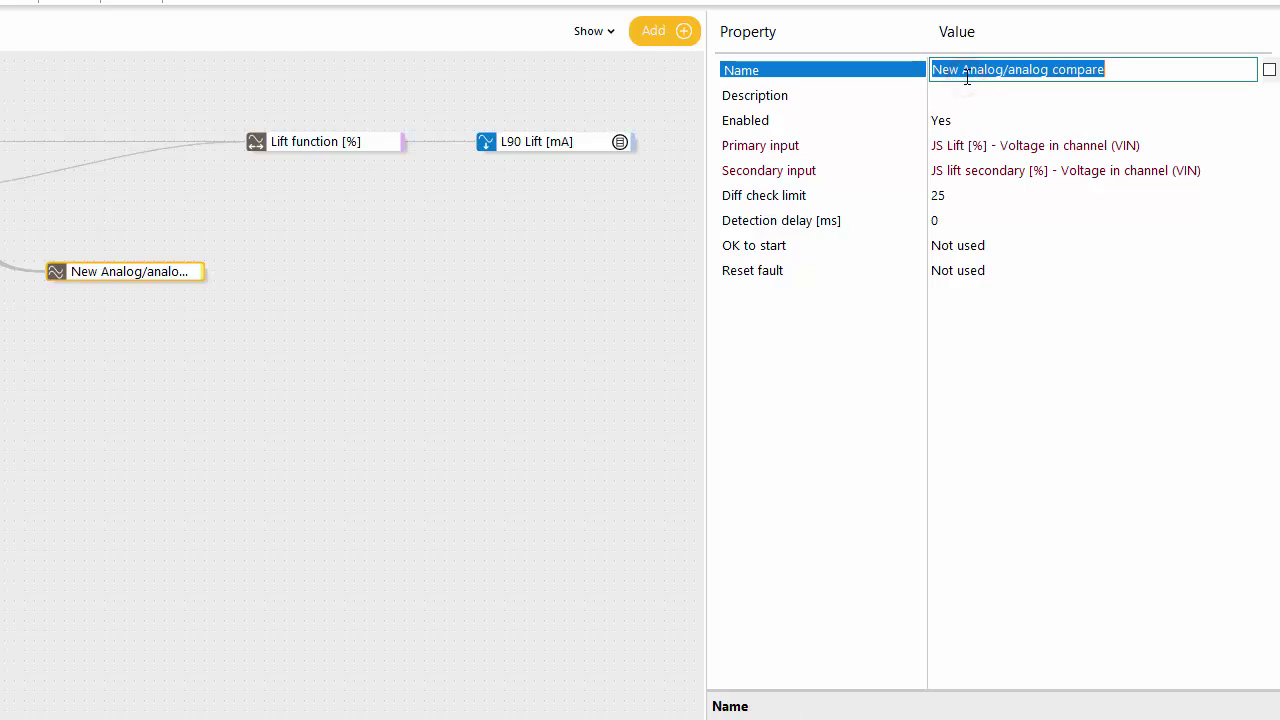
text(JS Lift)
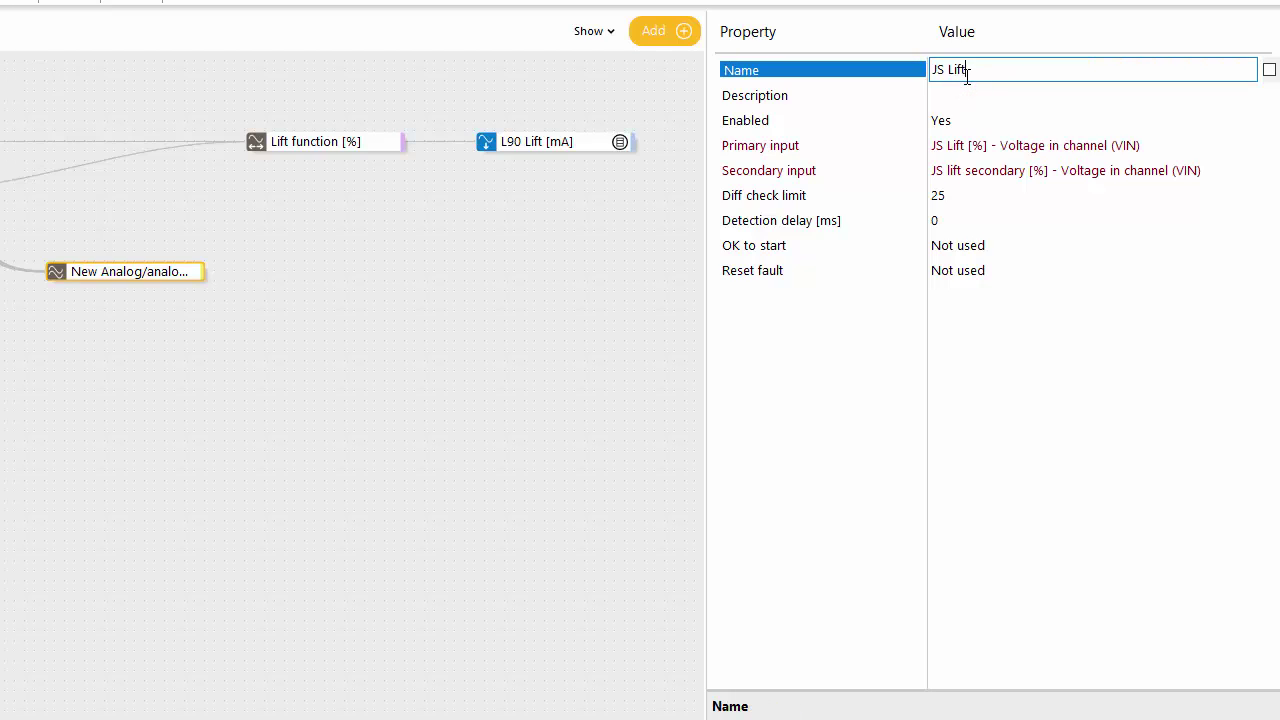
text( check)
key(Return)
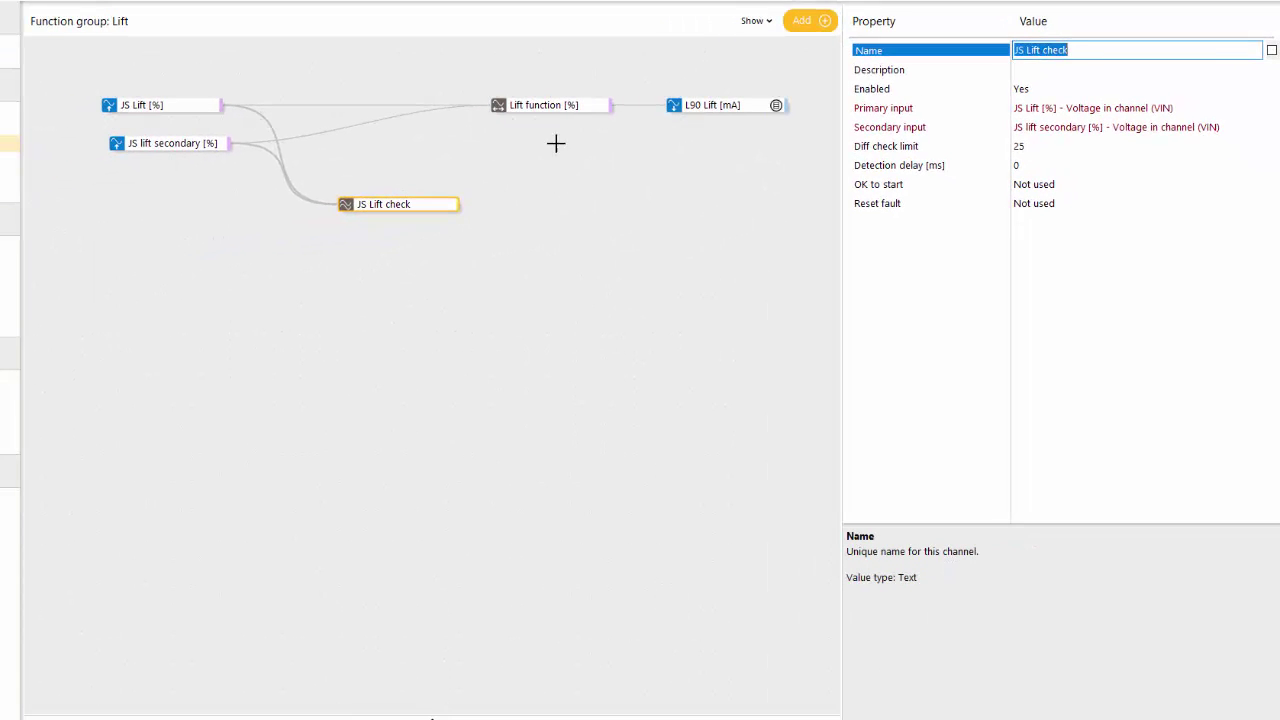
Add a dual object to the Lift function's positive limiting with JS Lift check as its input
click(542, 108)
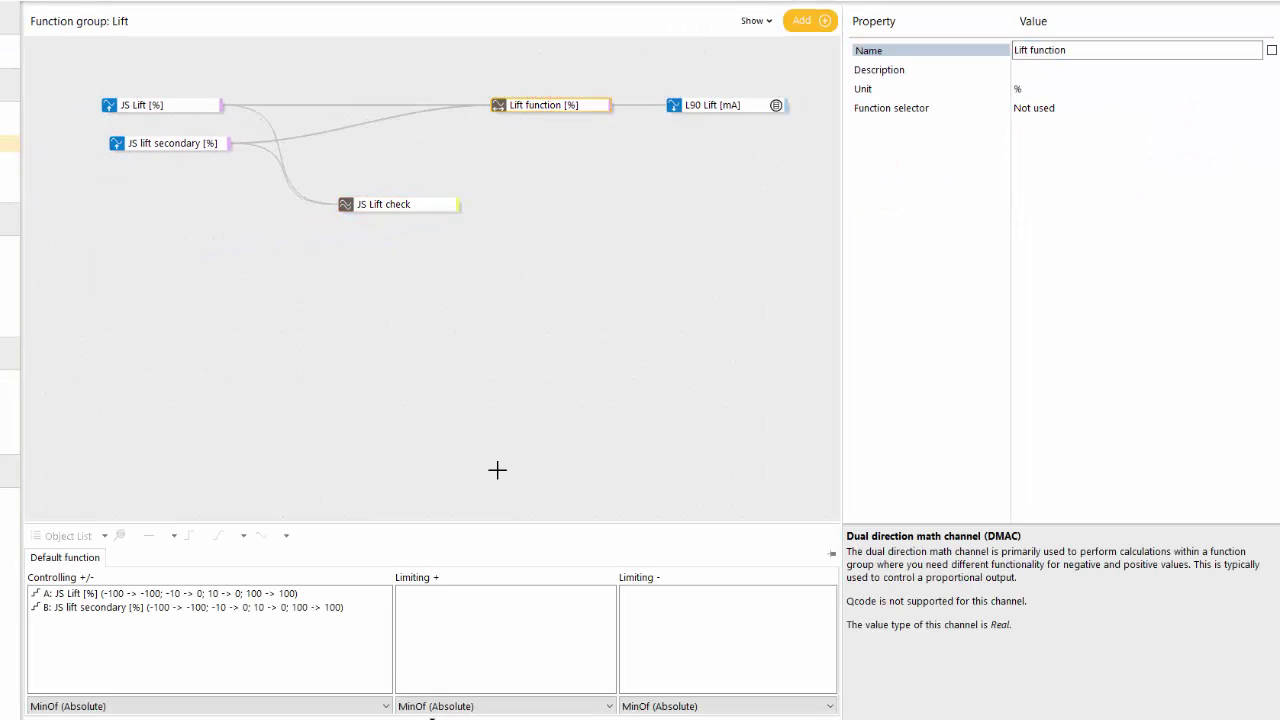
right_click(452, 616)
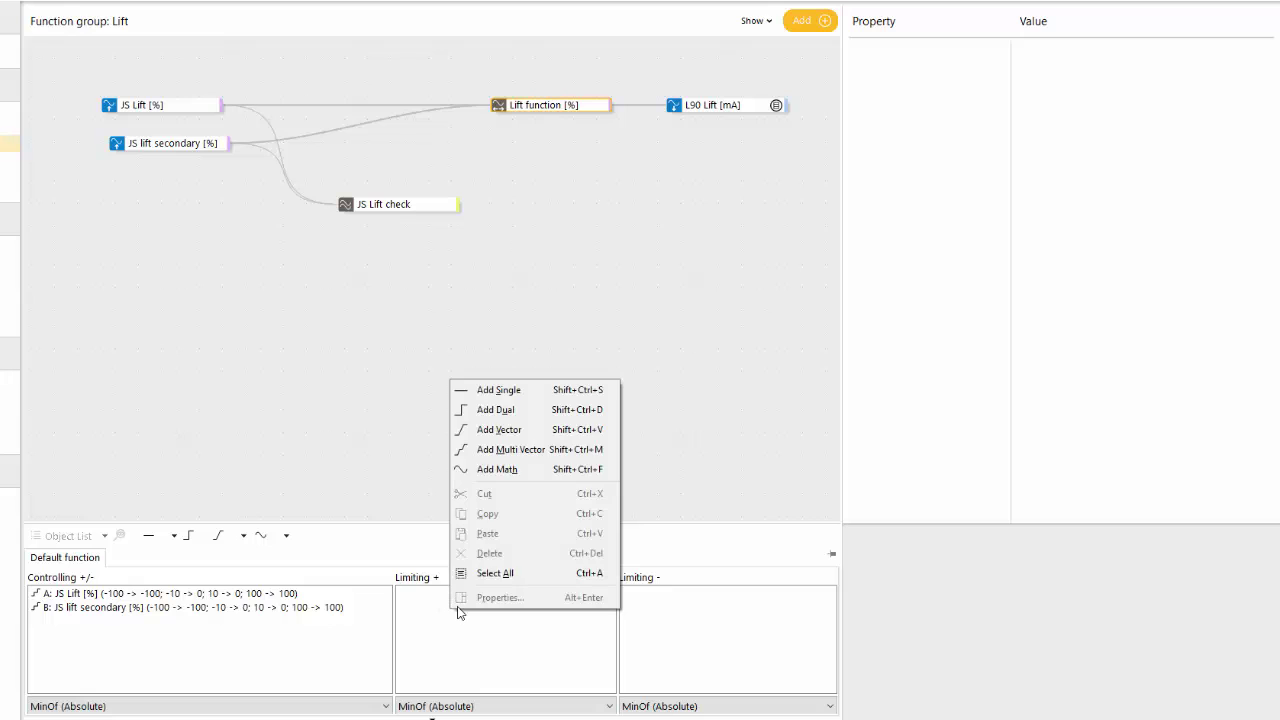
click(570, 422)
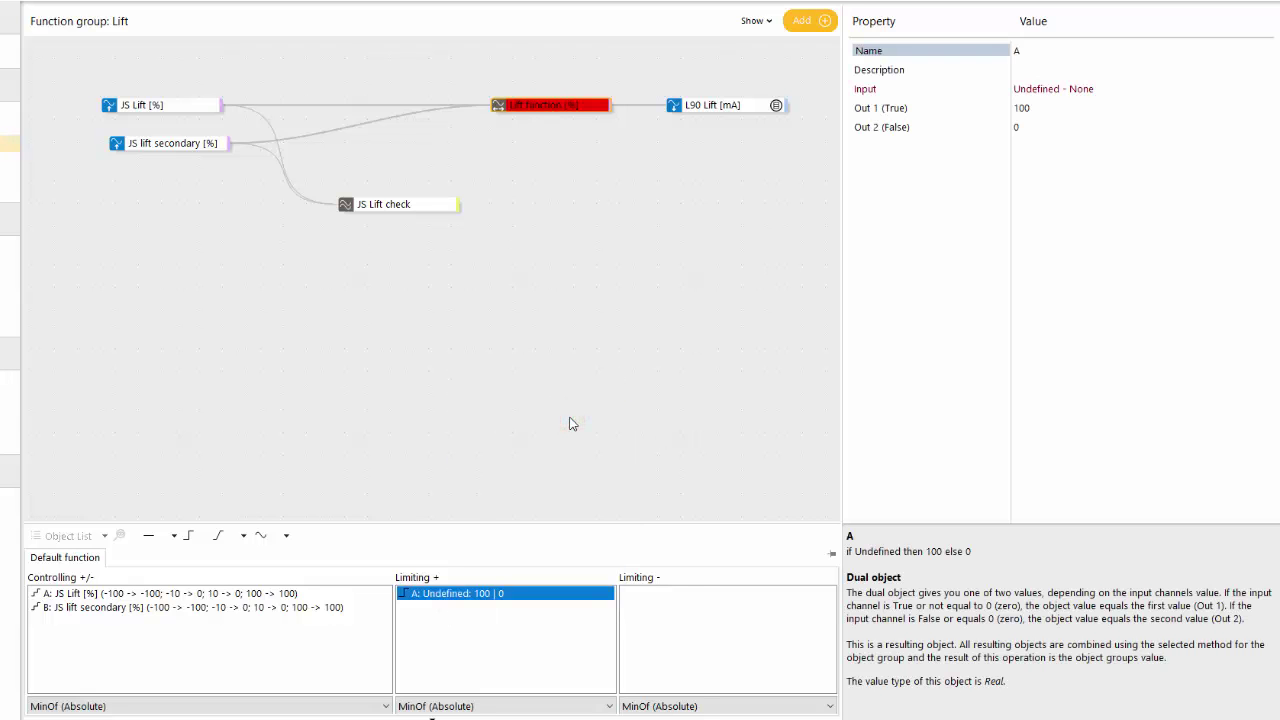
click(1187, 91)
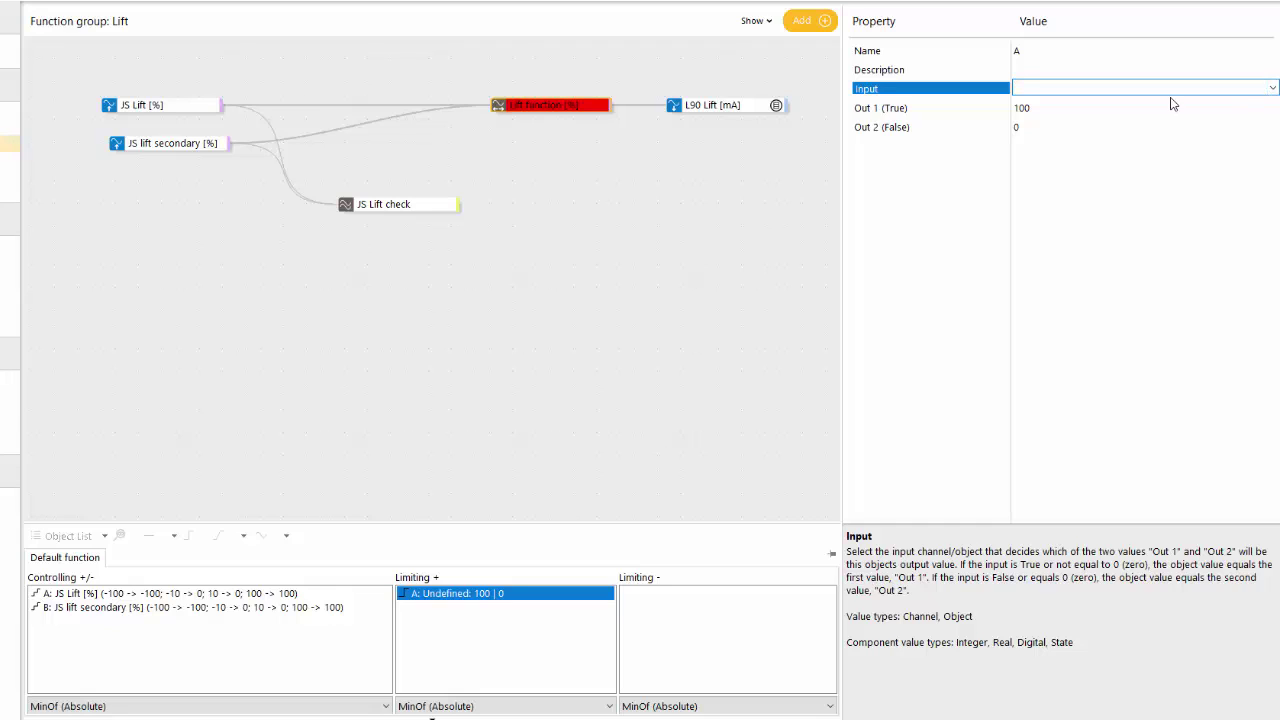
text(j)
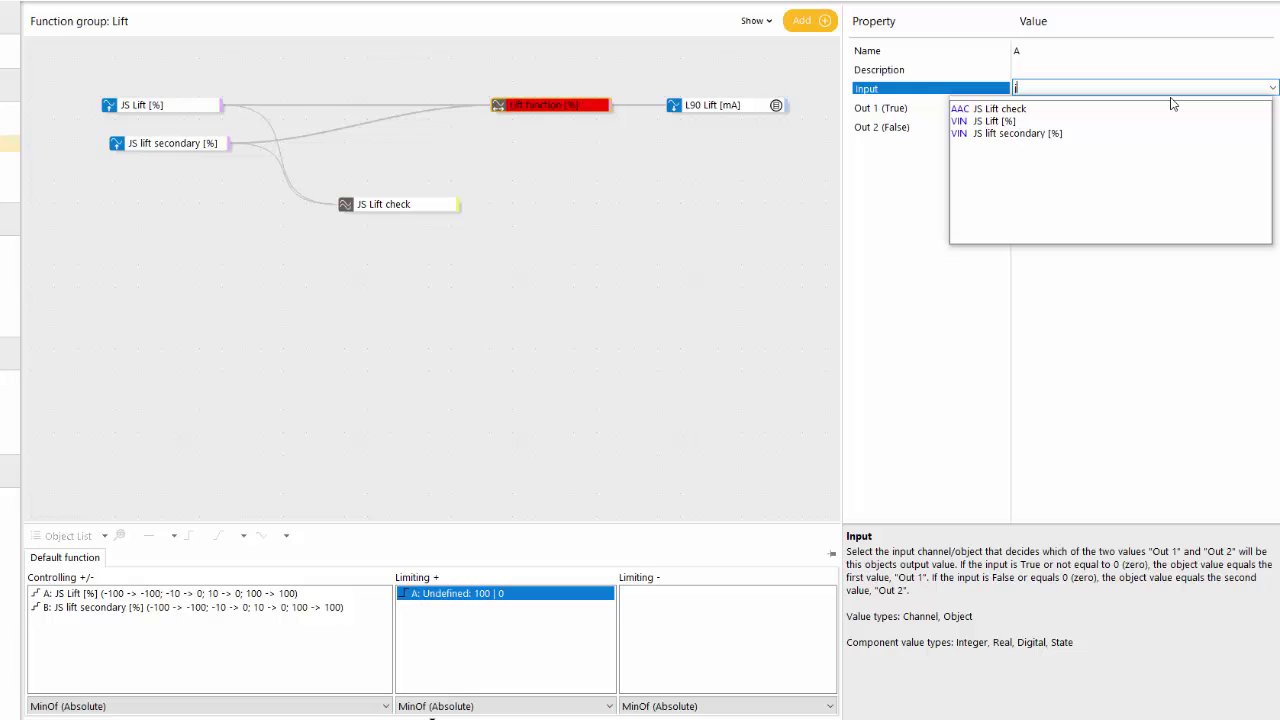
key(Return)
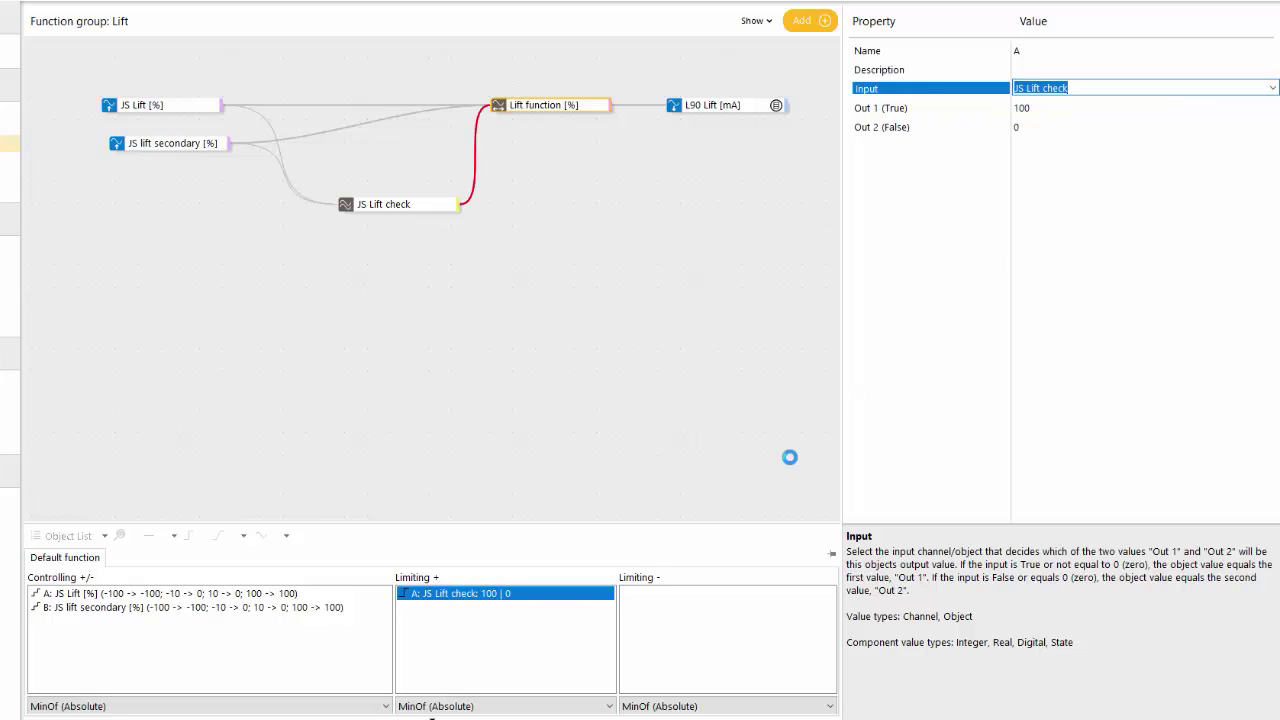
Copy the JS Lift check dual object to the Lift function's negative limiting and set its Out 1 (True) to -100
click(585, 593)
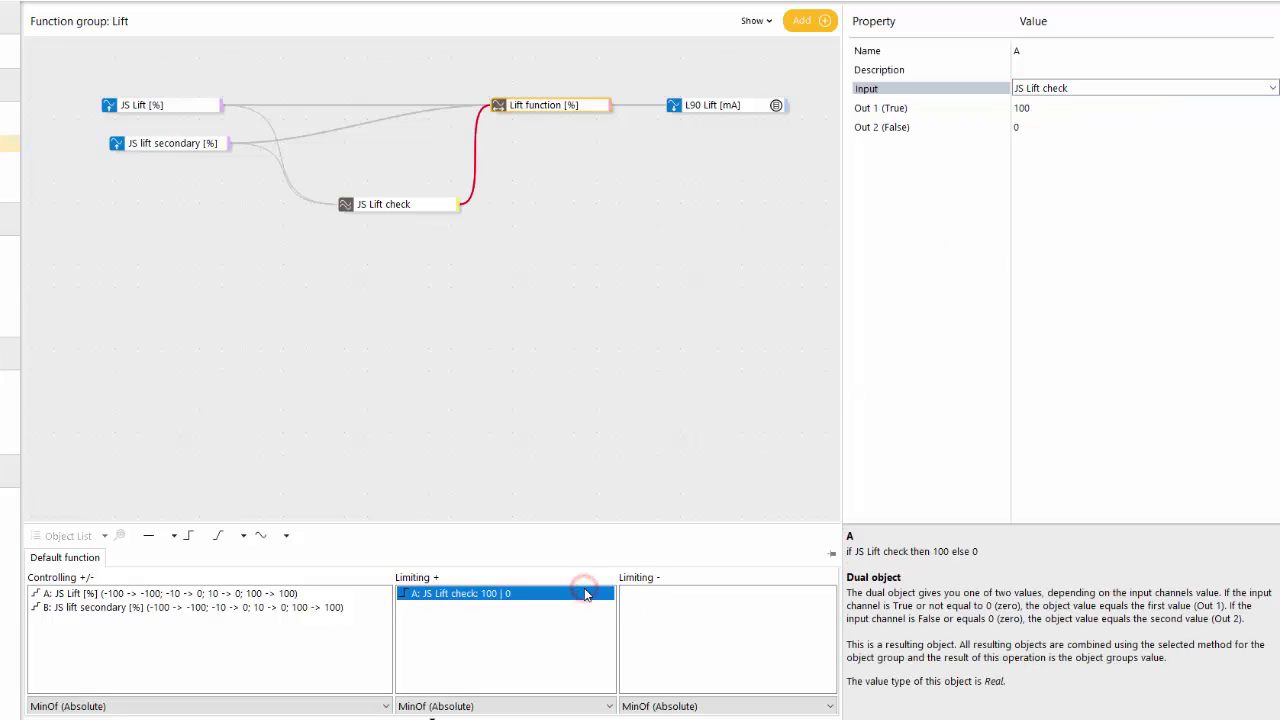
click(660, 610)
key(ctrl+v)
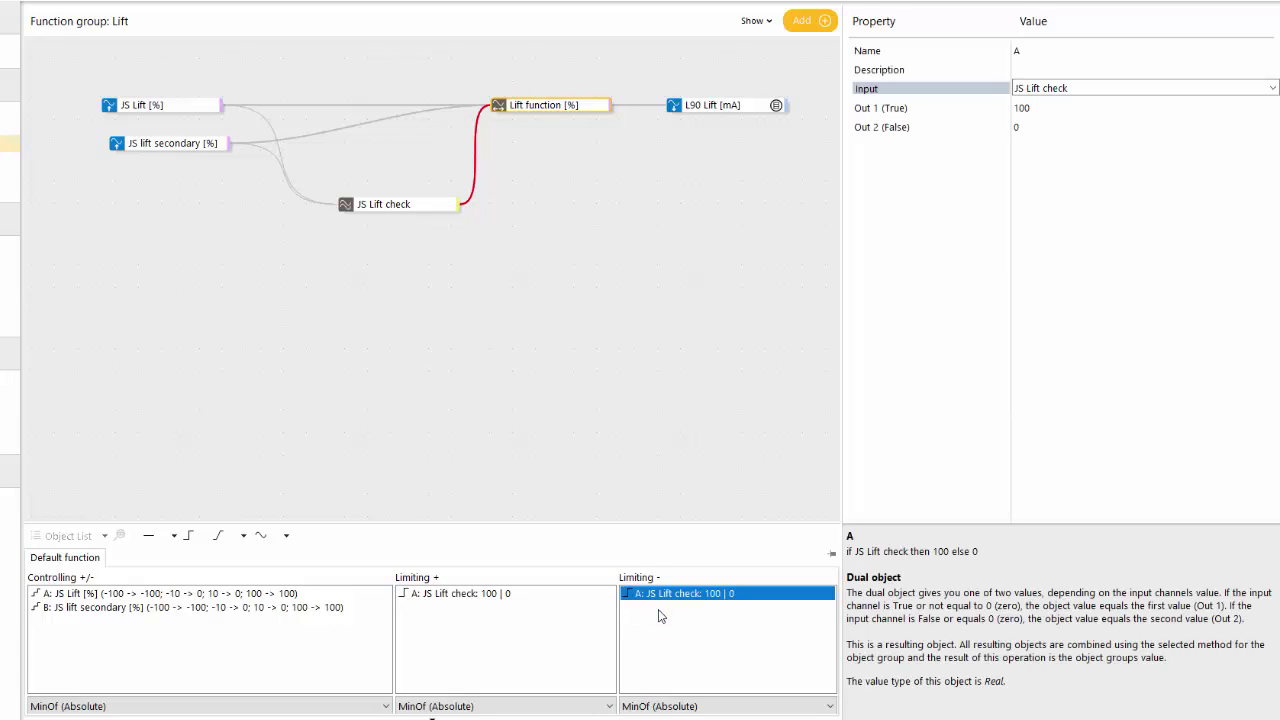
click(1250, 108)
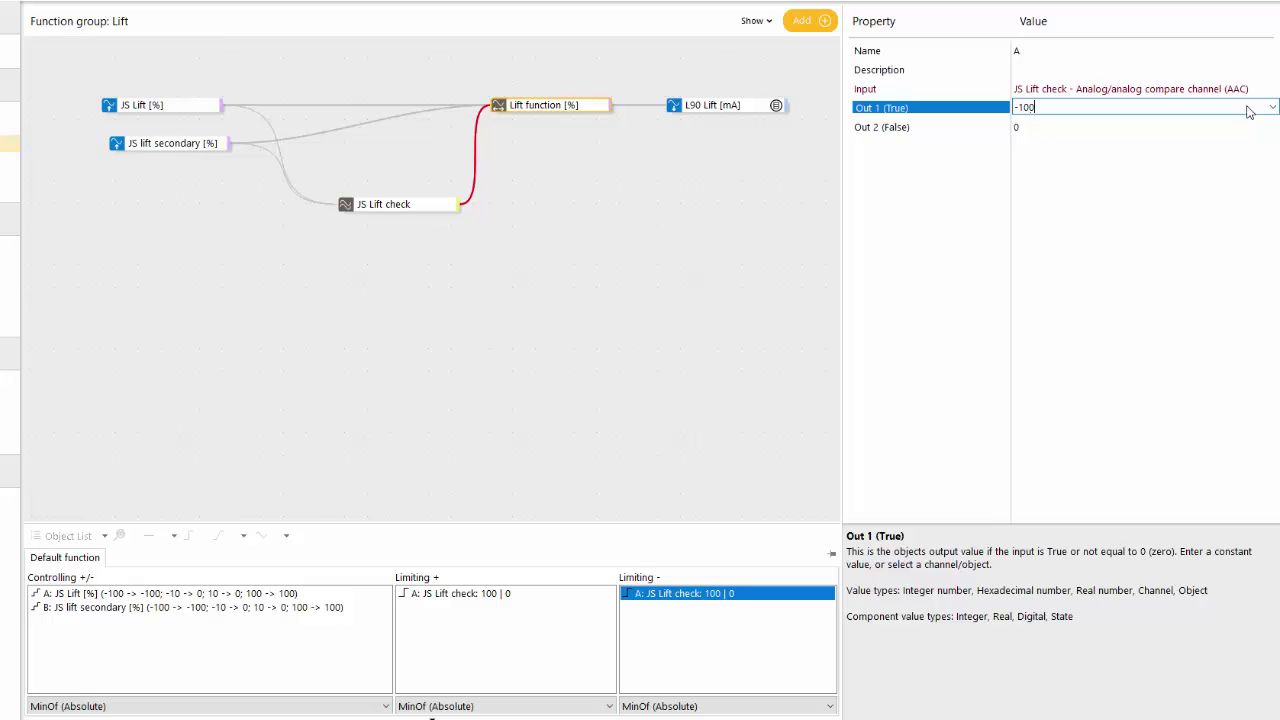
click(600, 198)
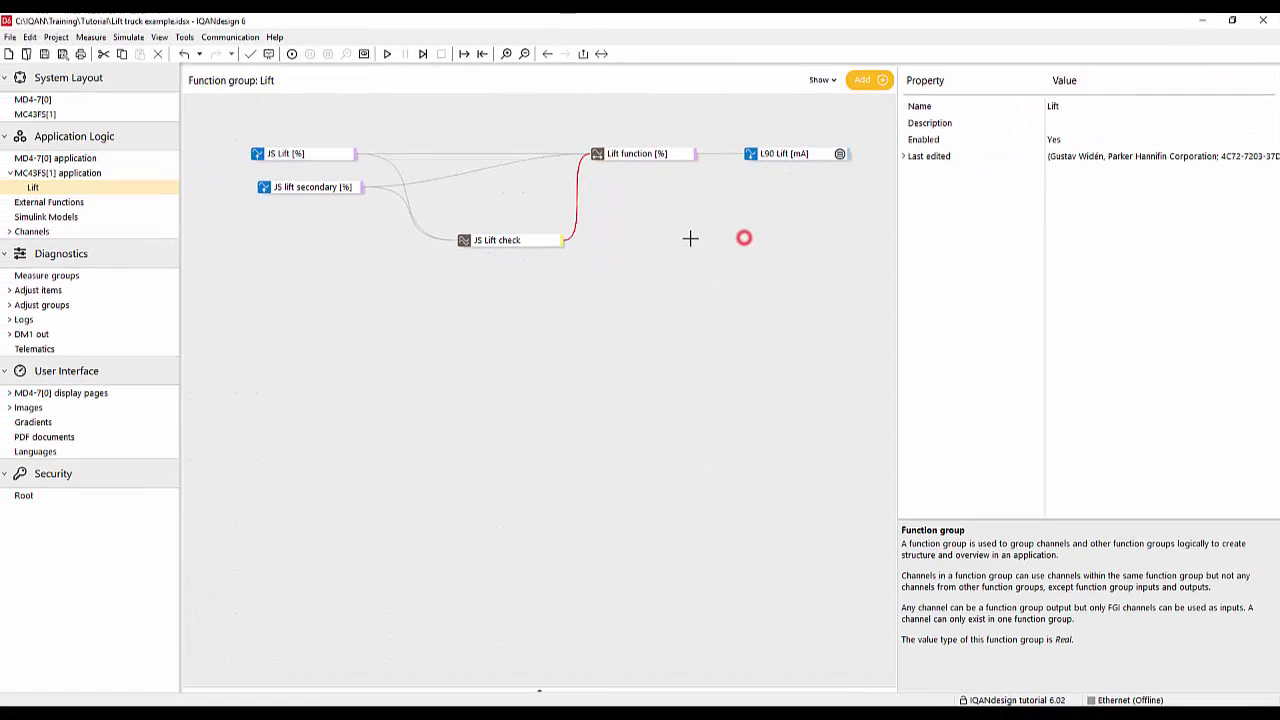
Sort the calculation order of the Lift function group automatically
right_click(689, 231)
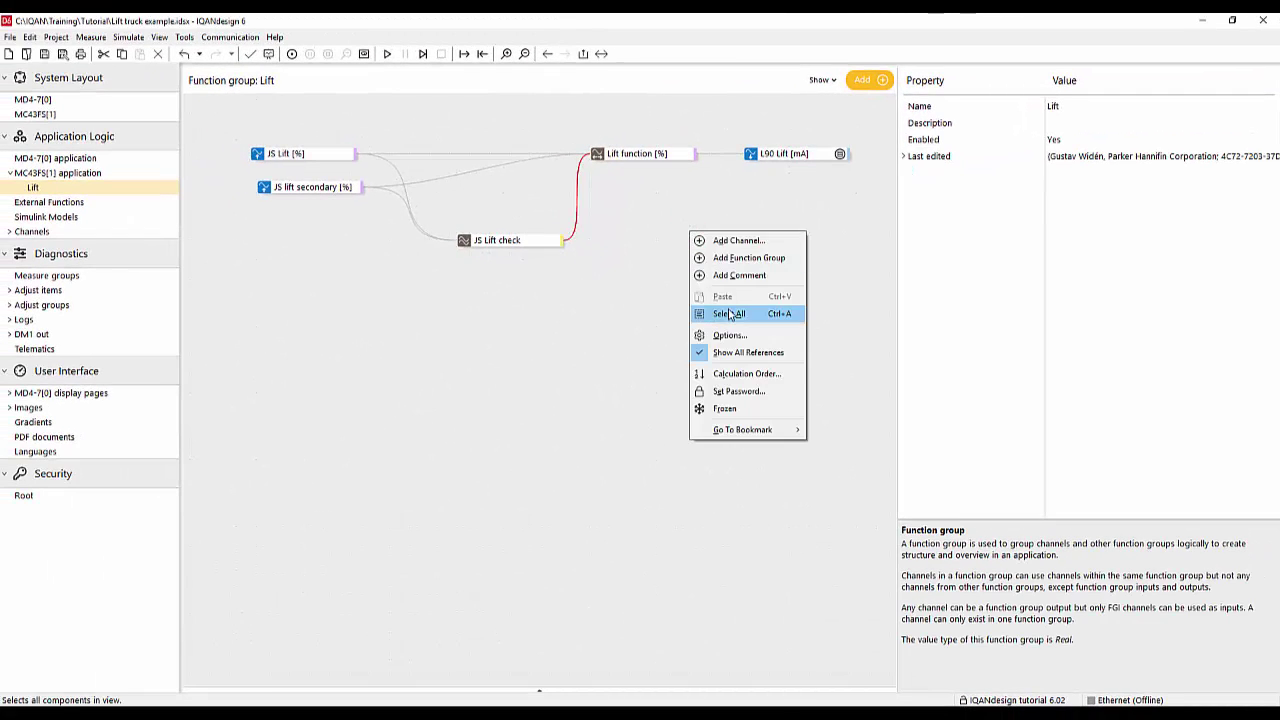
click(743, 373)
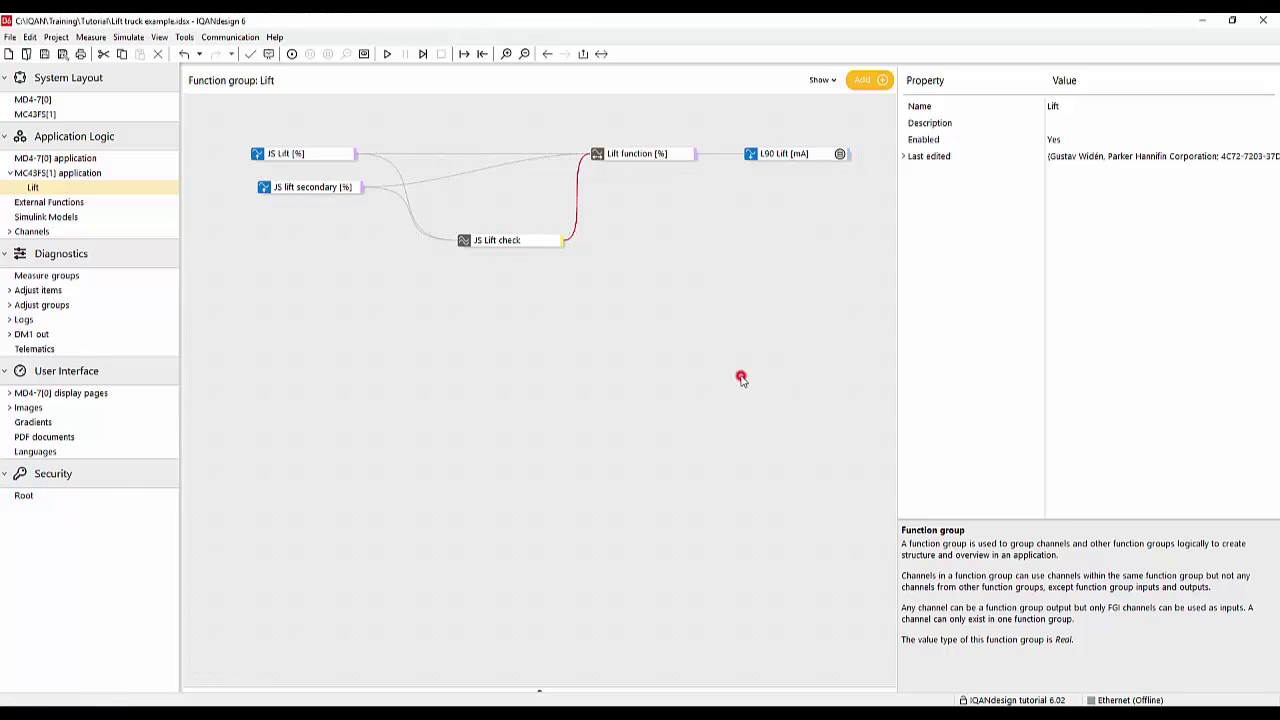
click(748, 576)
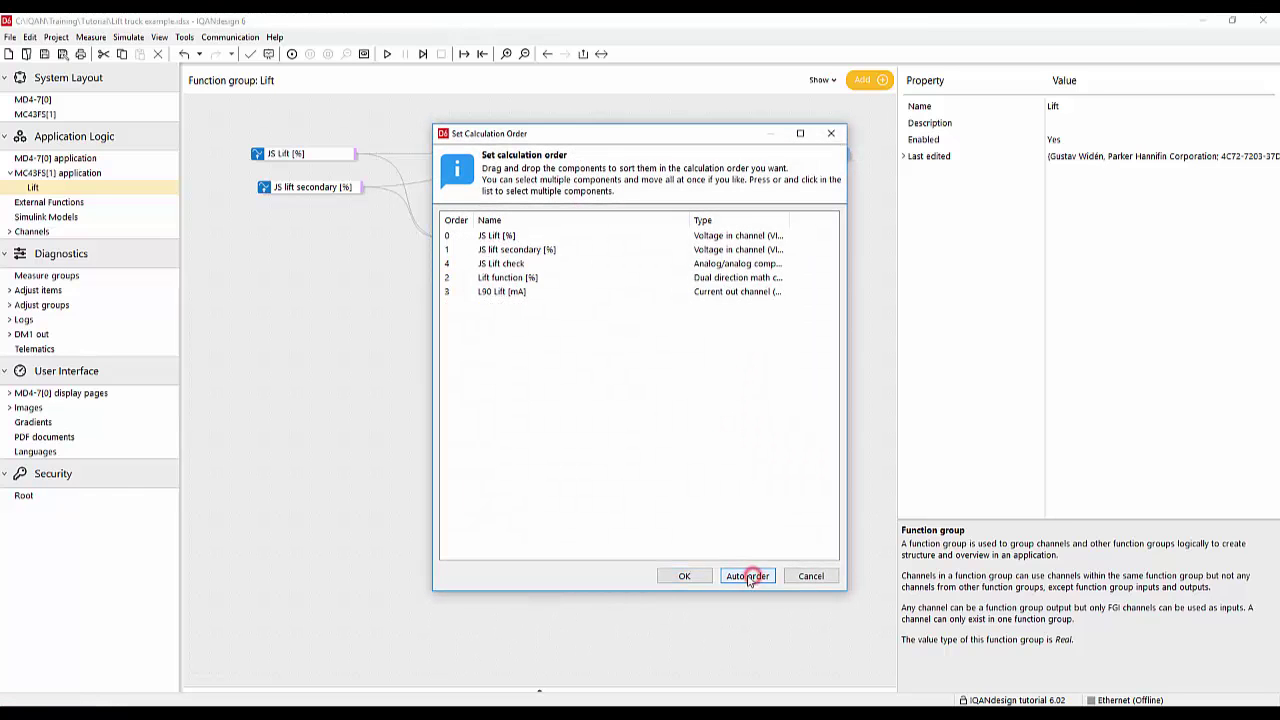
click(684, 576)
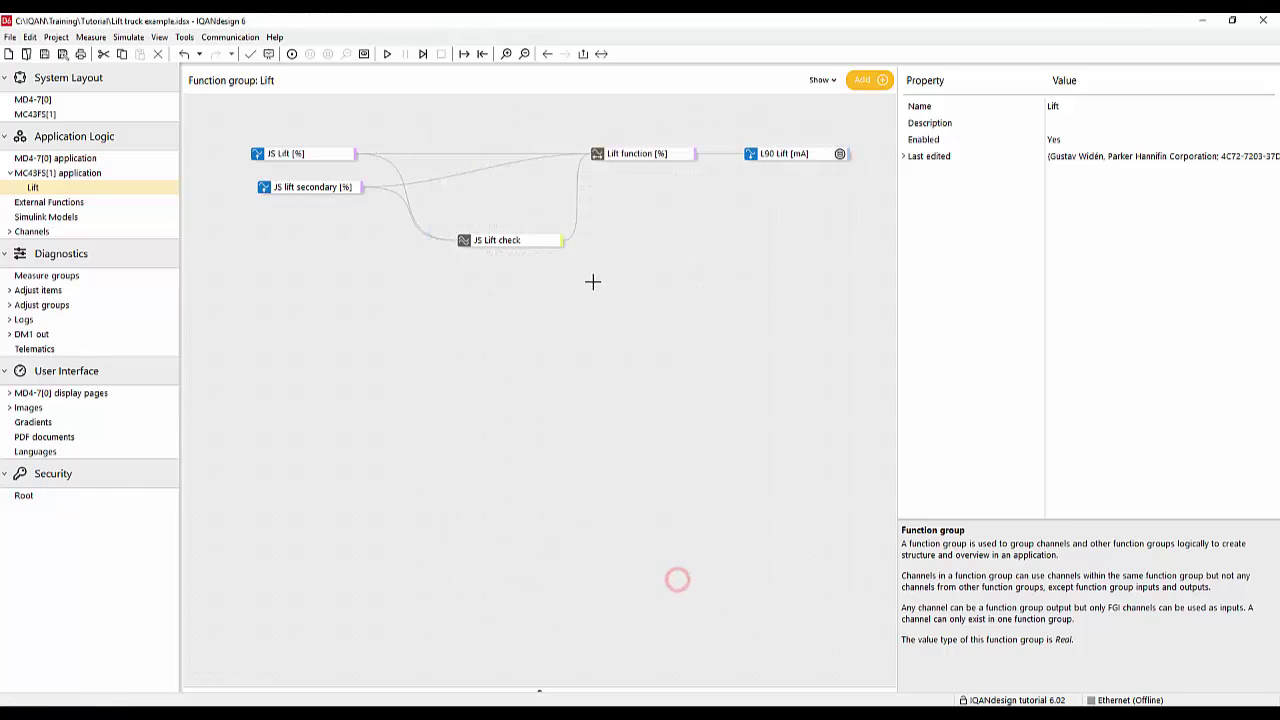
Start the simulation, show the JS Lift check status details, and switch to IQANsimulate with the MD4-7[0] display hidden
click(389, 56)
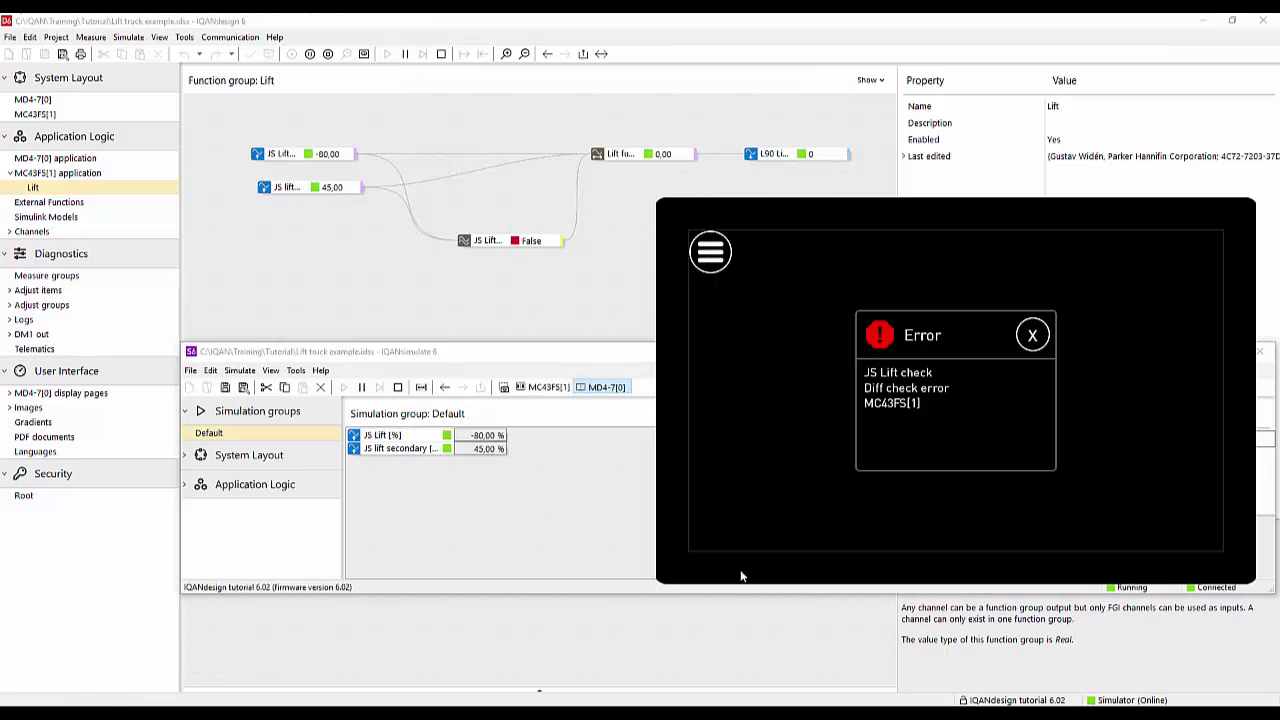
click(467, 243)
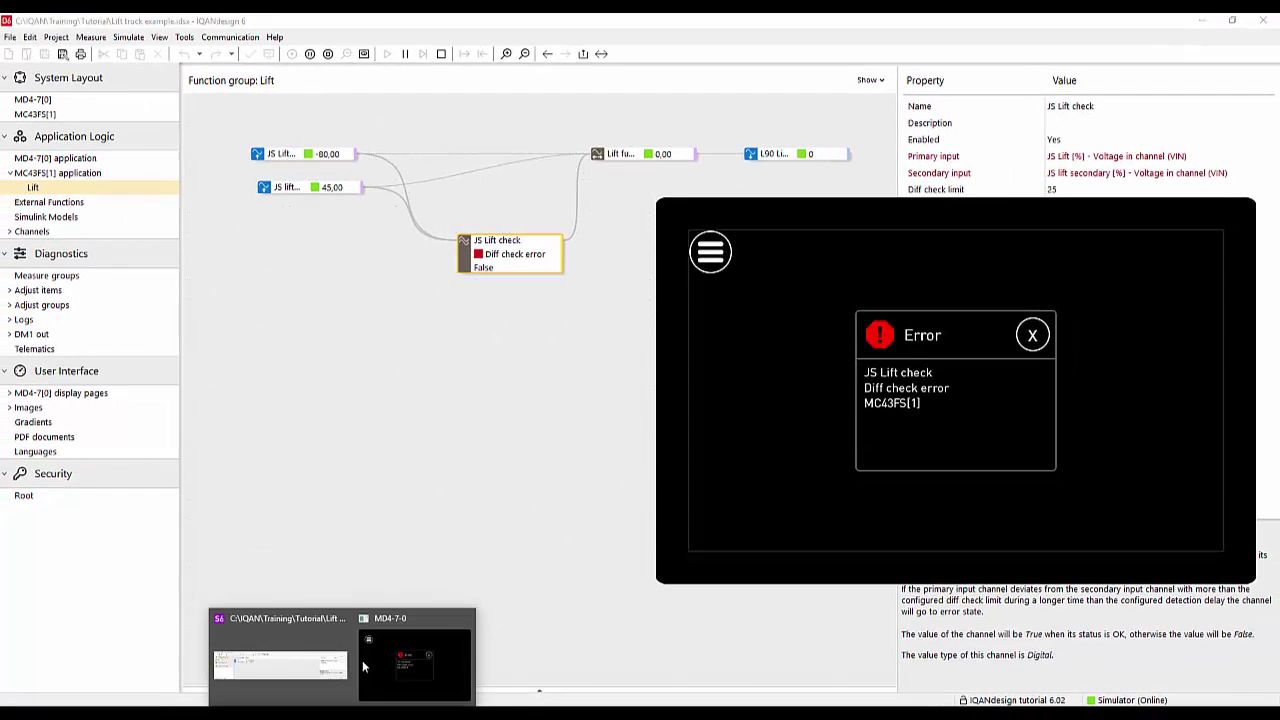
click(297, 643)
click(578, 389)
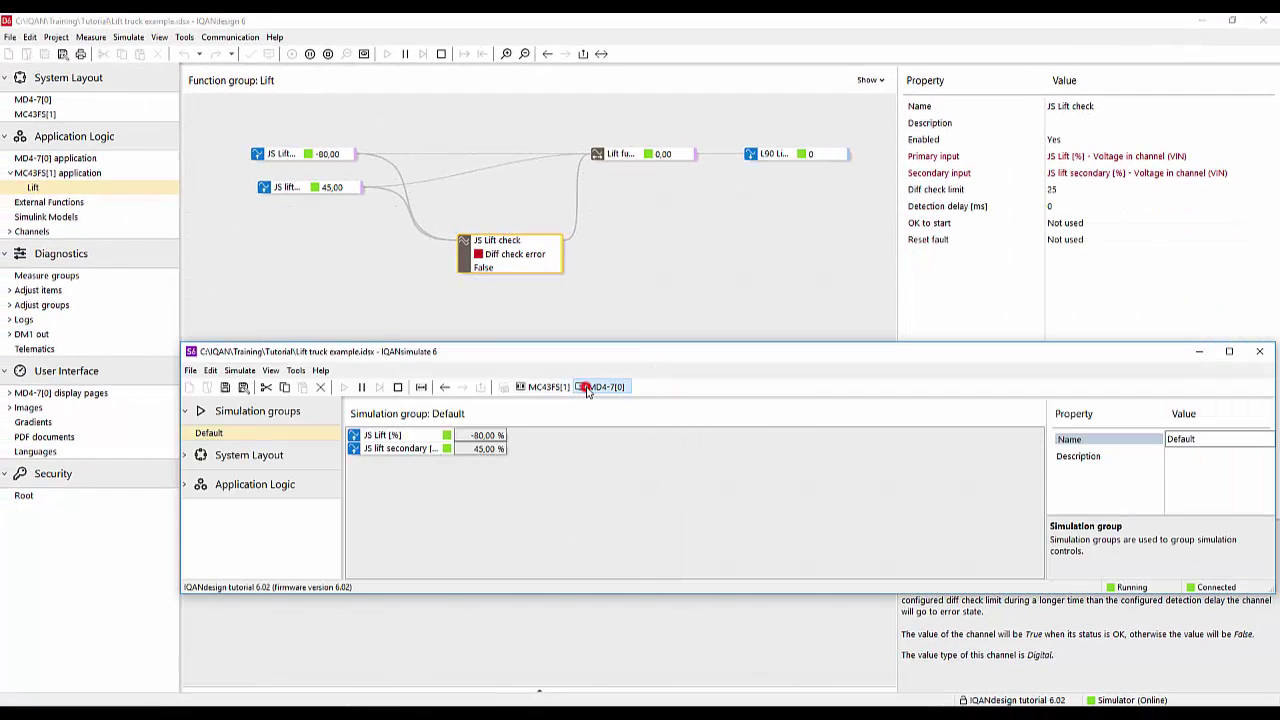
Raise the simulated JS Lift signal to about 64 % and examine the diff check limit and the Lift function's limiting objects
click(392, 436)
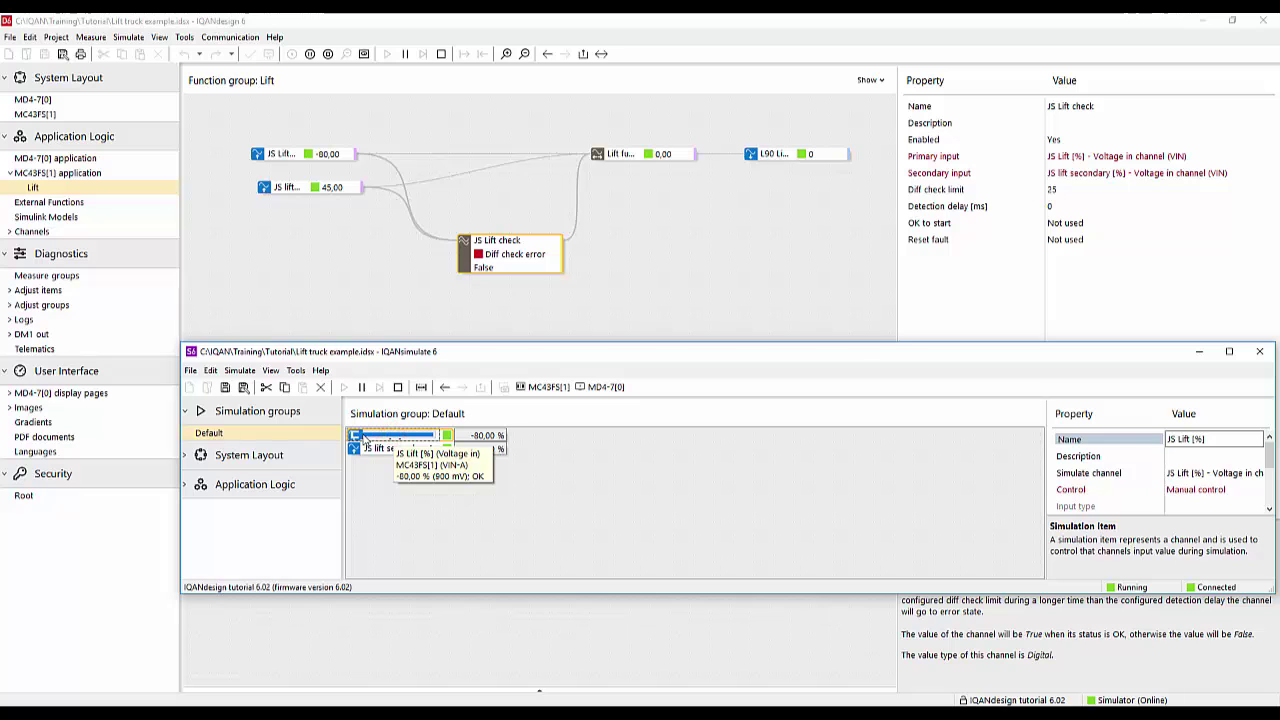
drag(361, 436, 421, 438)
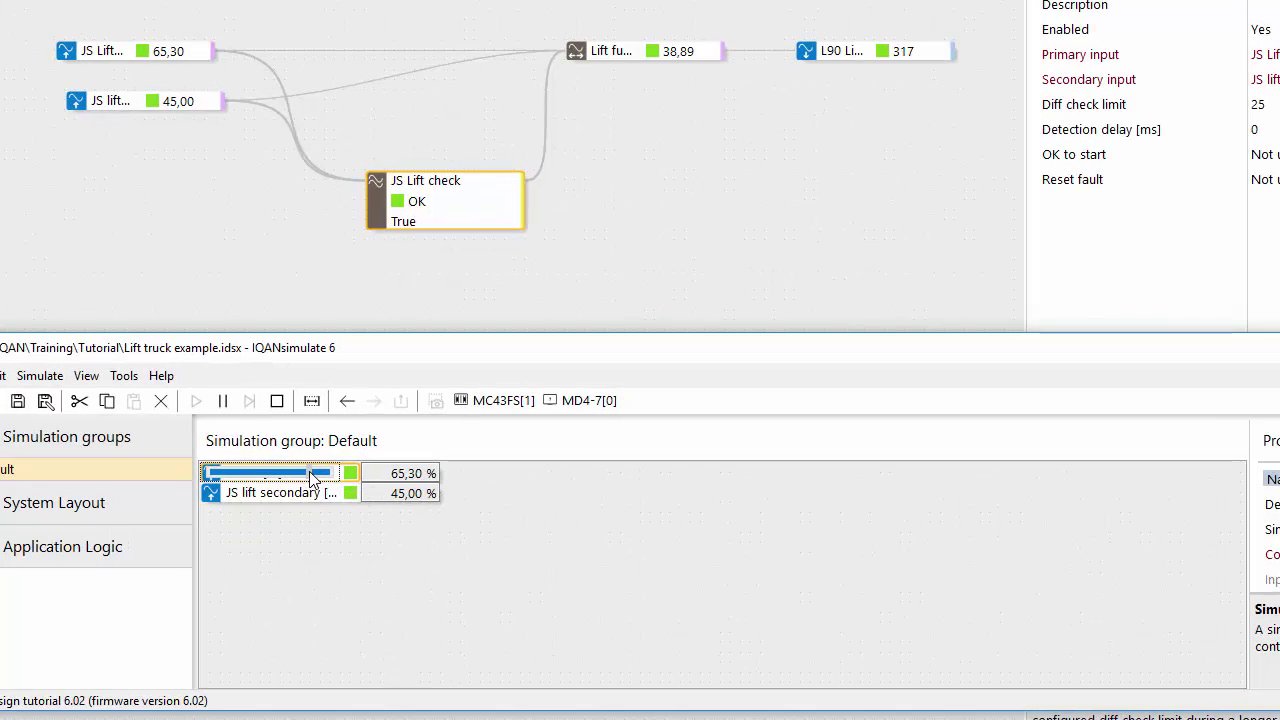
drag(311, 478, 308, 478)
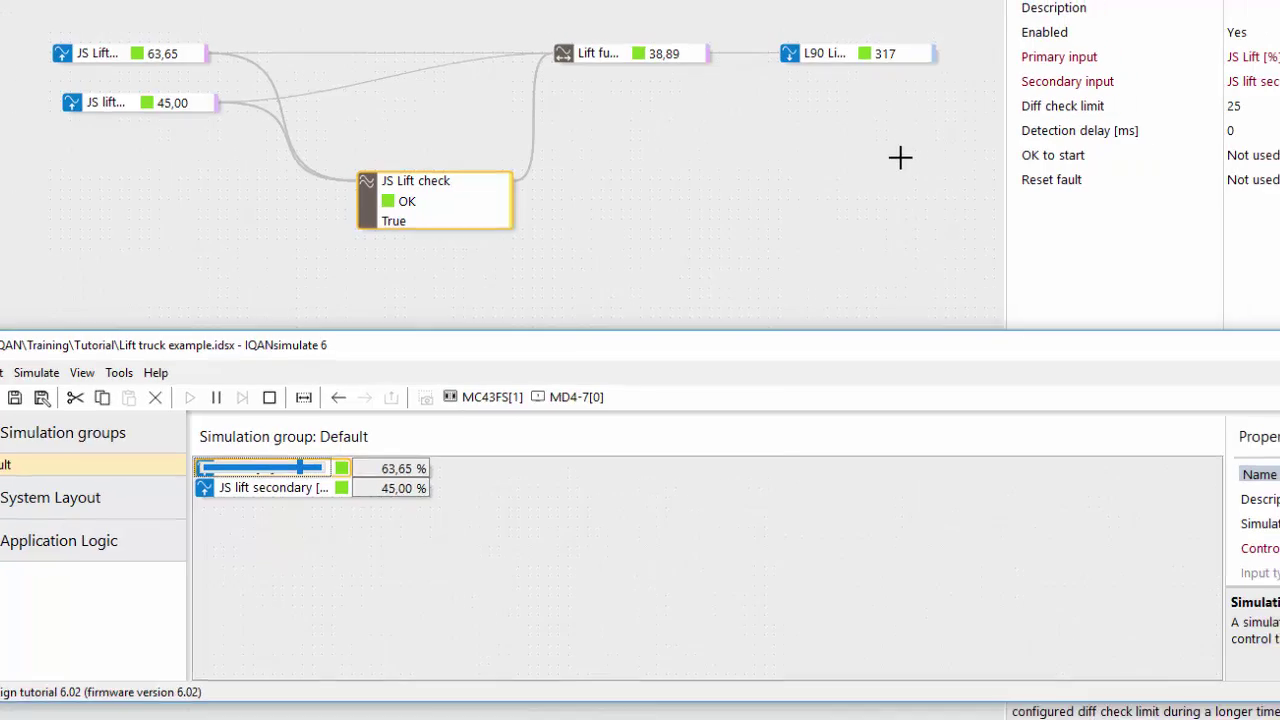
click(1113, 106)
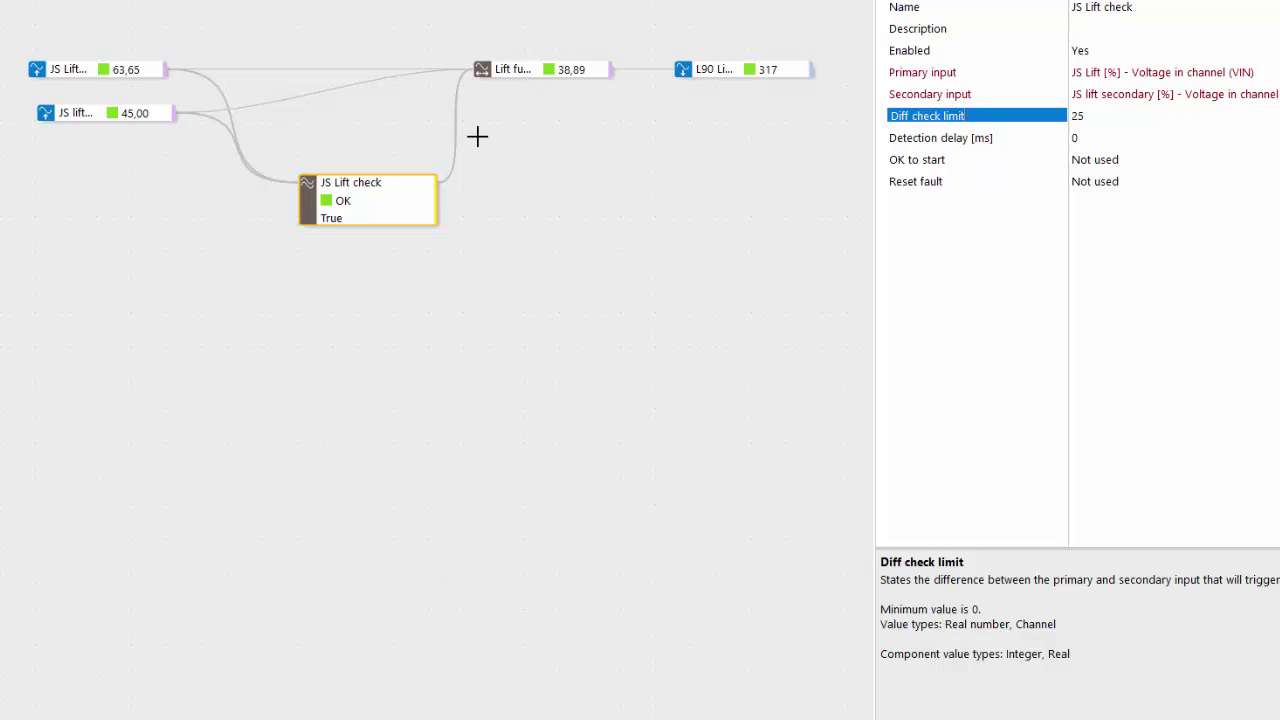
click(483, 70)
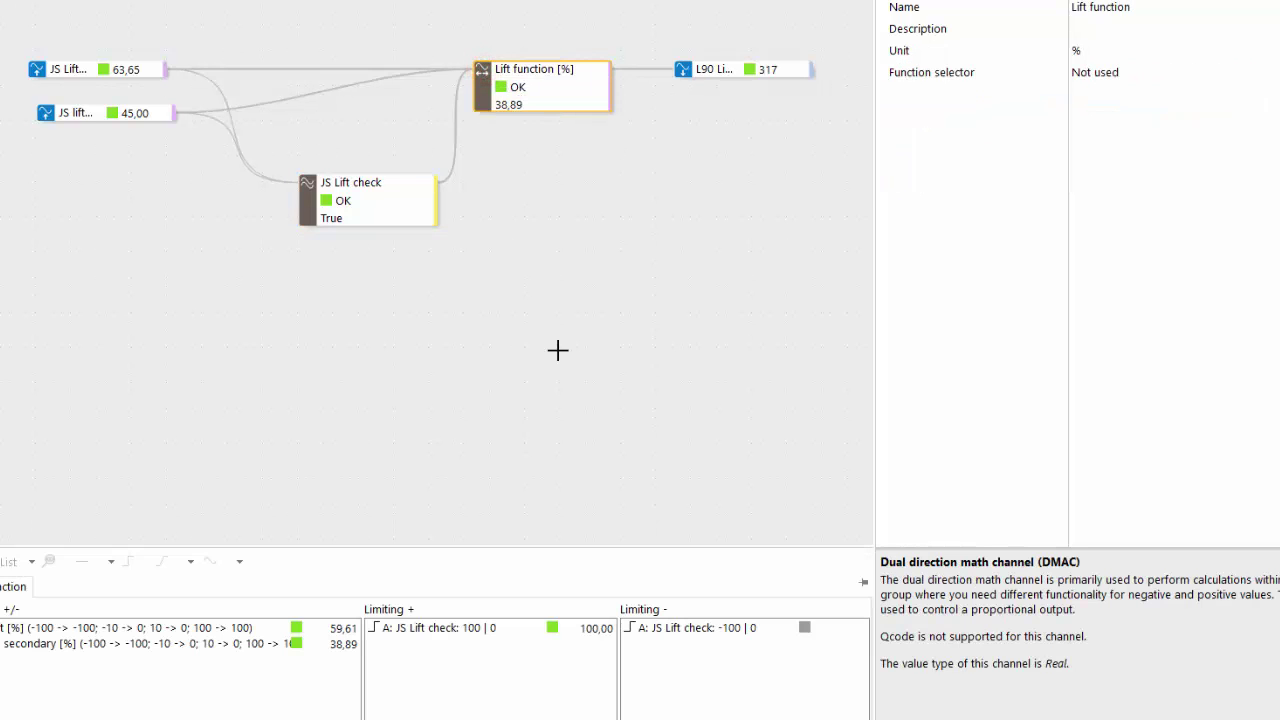
End the simulation and examine the start and fault reset properties of JS Lift check
click(425, 184)
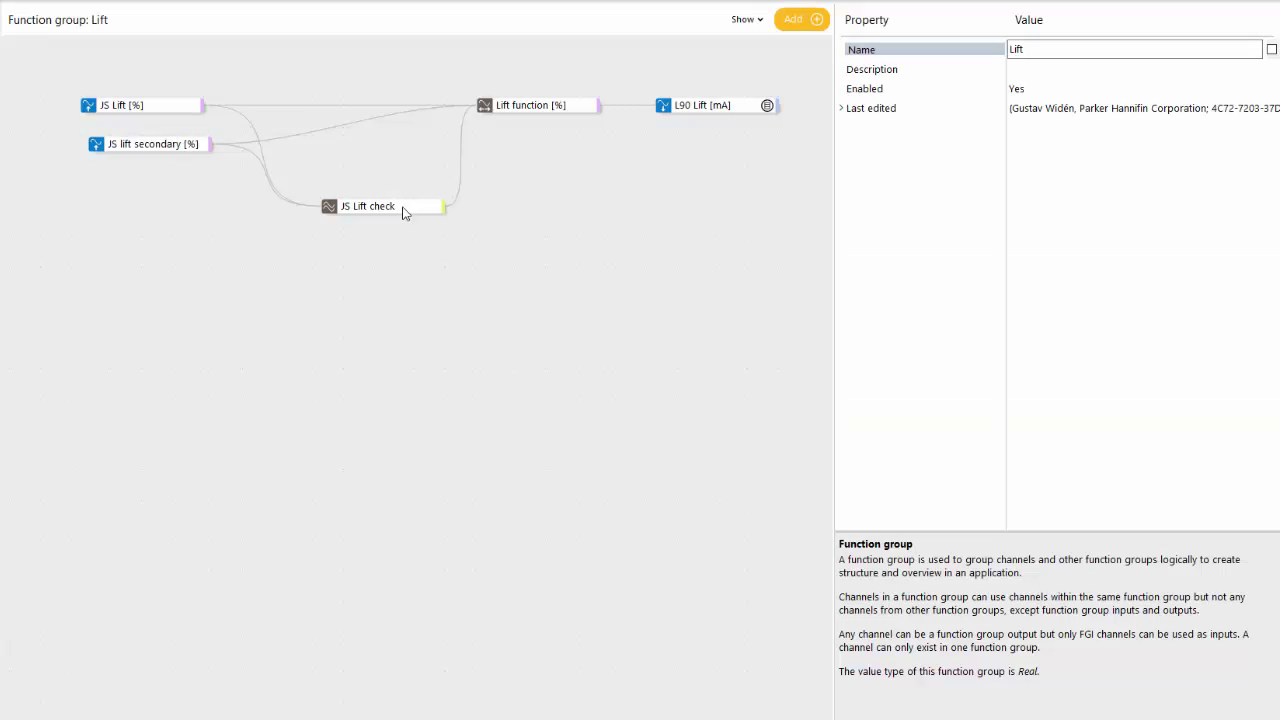
click(403, 207)
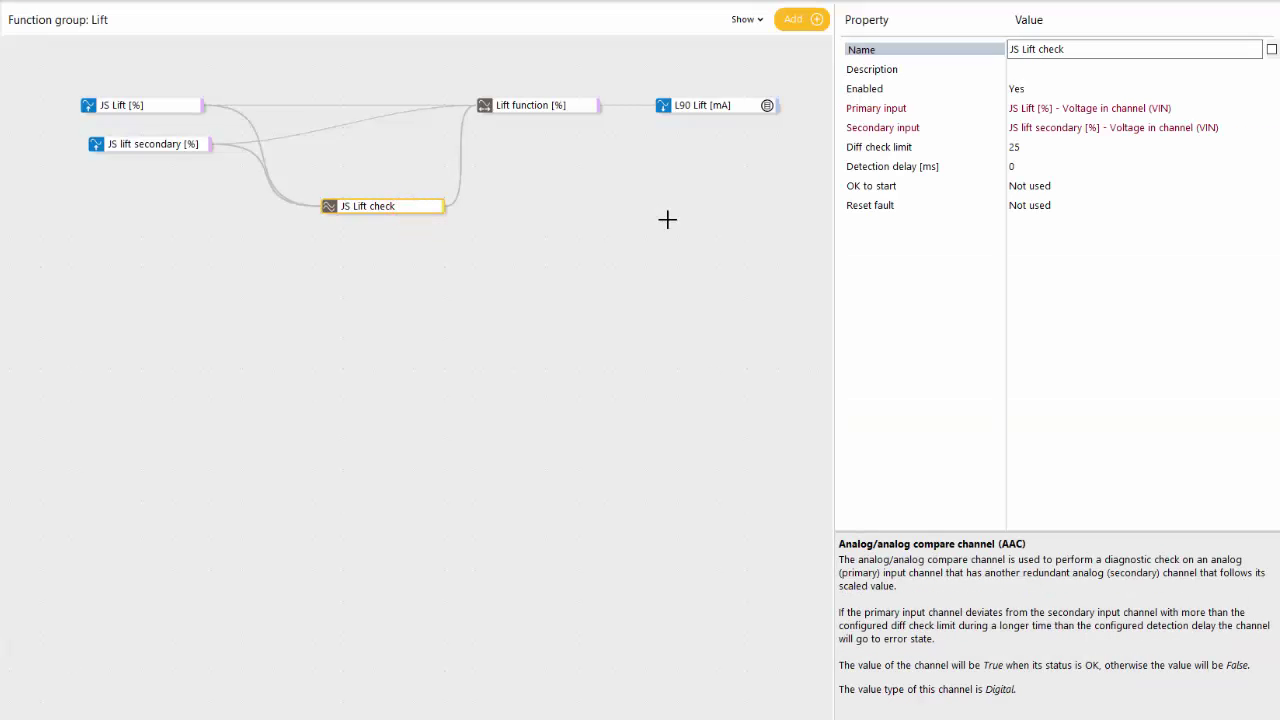
click(928, 191)
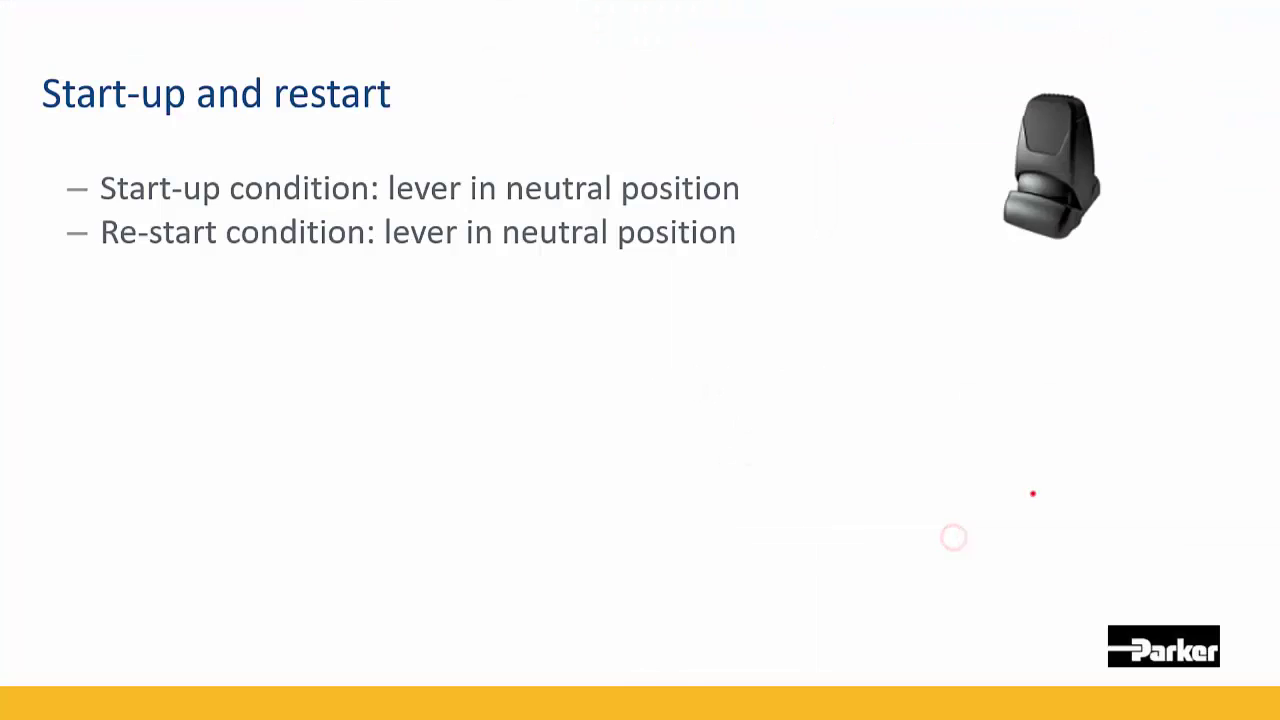
click(1034, 491)
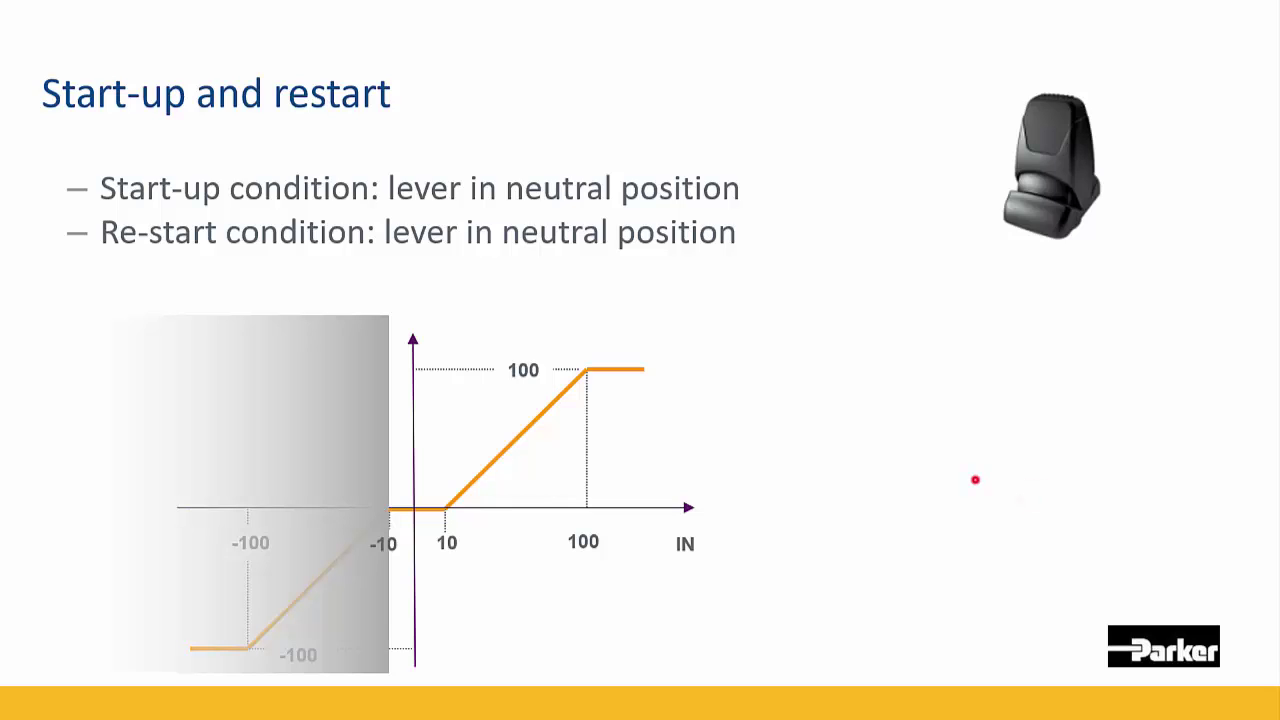
click(976, 480)
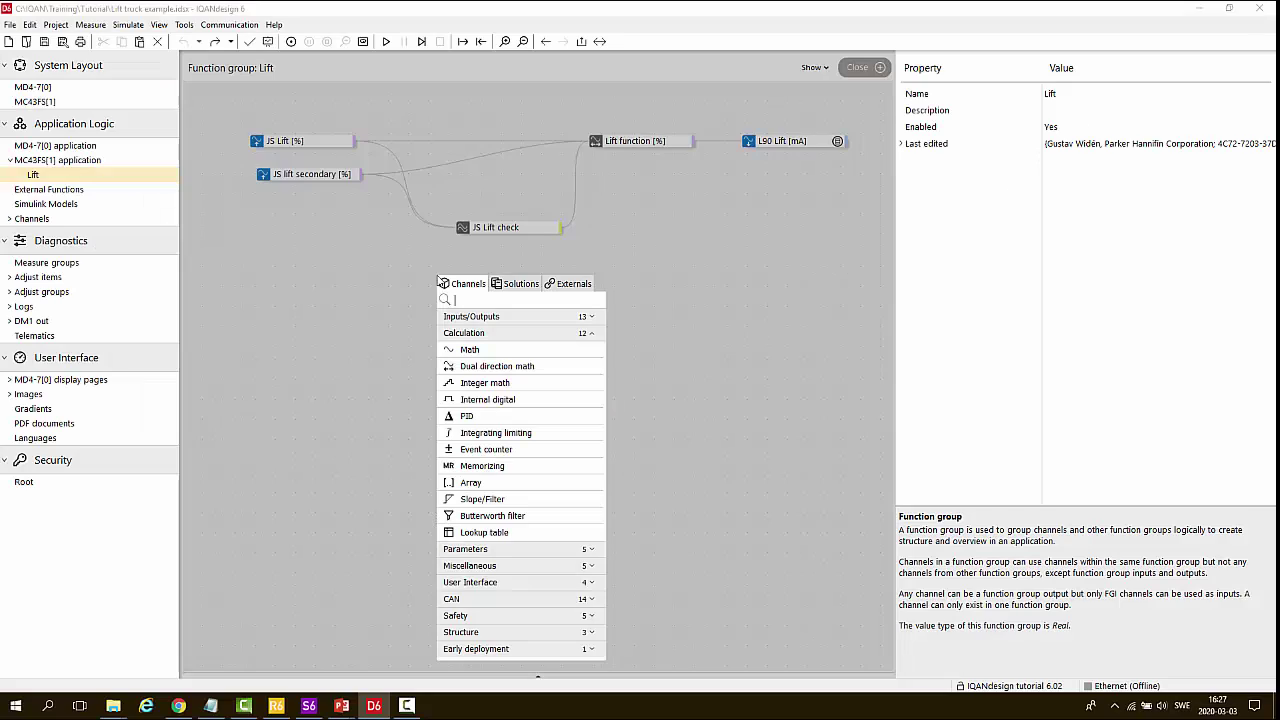
Add an Internal digital channel below JS Lift check and name it JS in neutral
text(i)
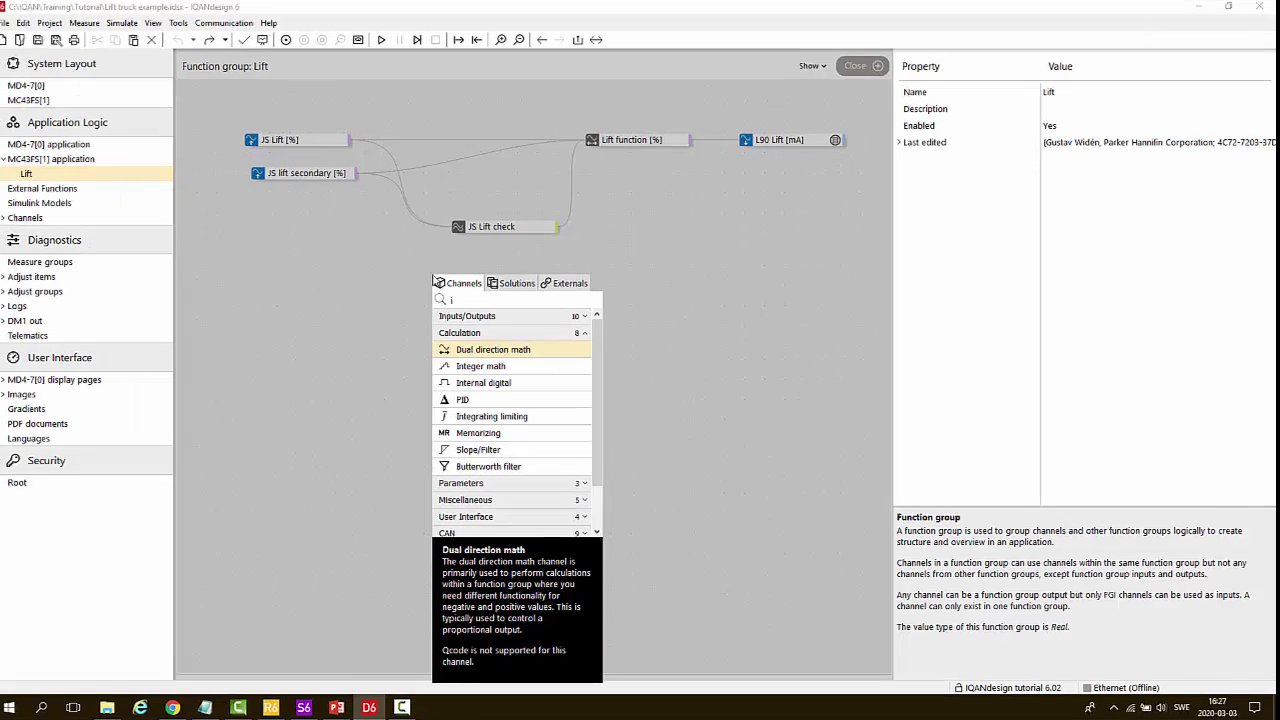
text(d)
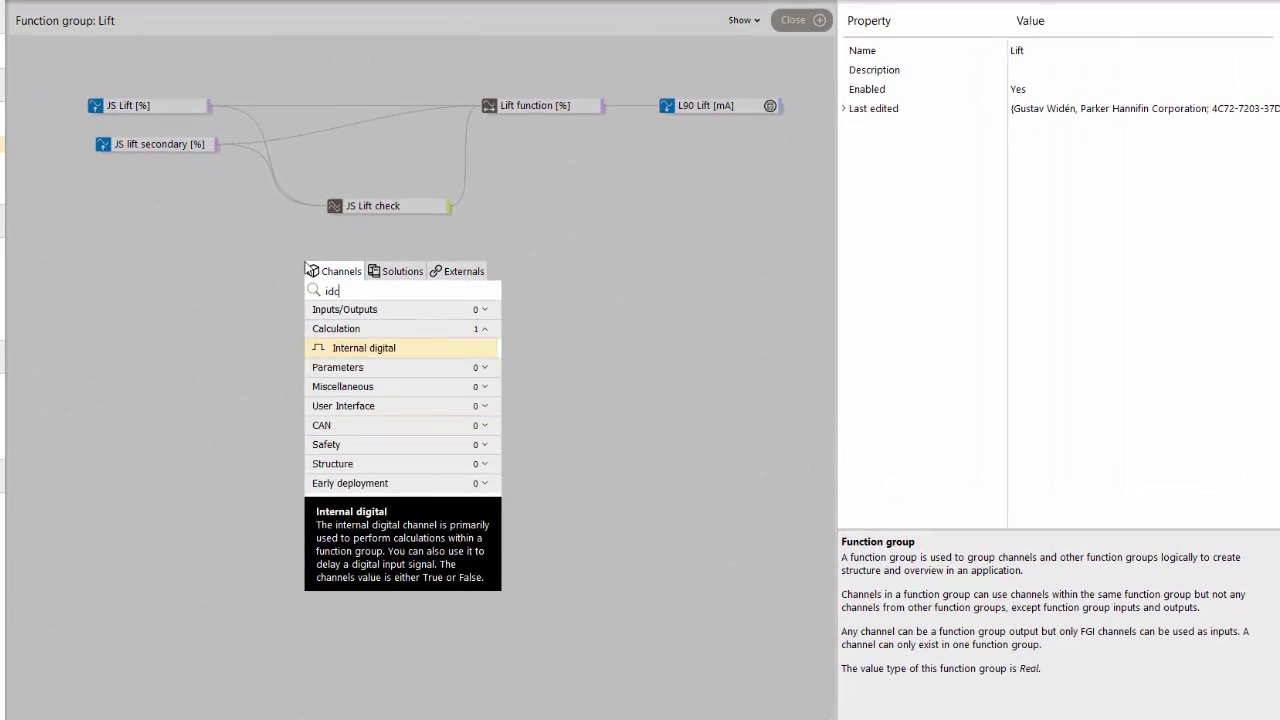
key(Return)
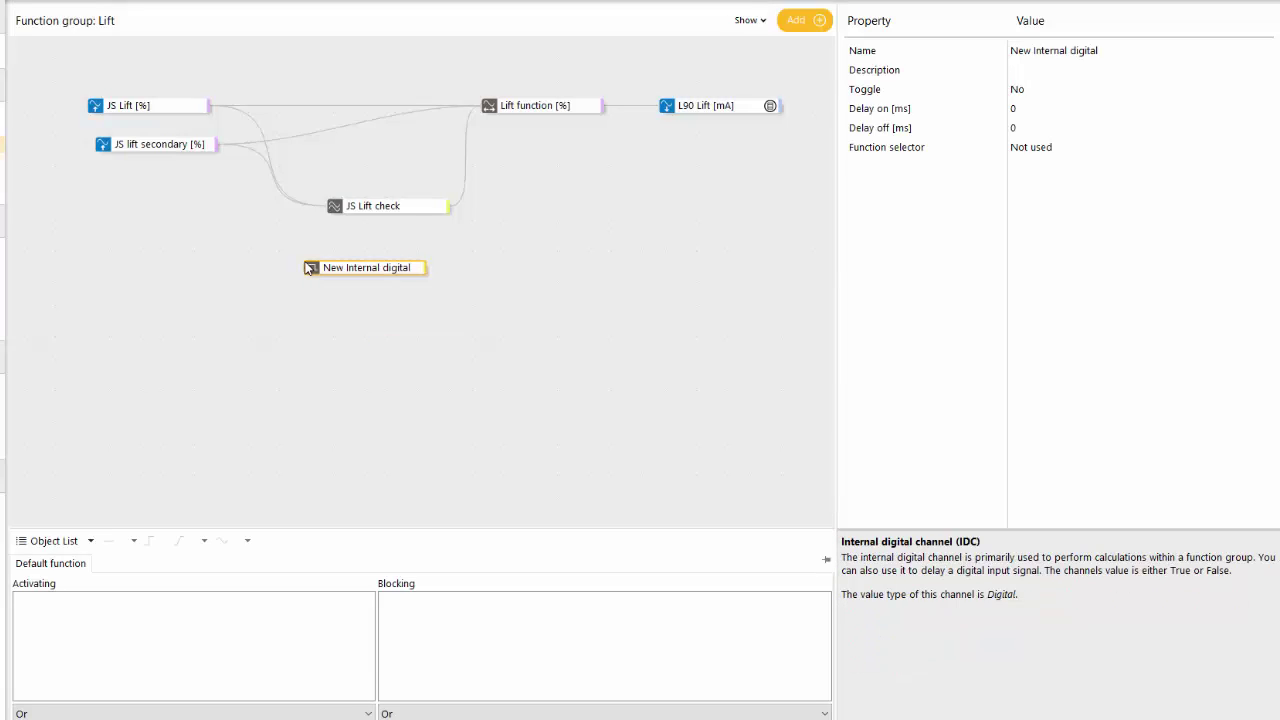
text(JS in neu)
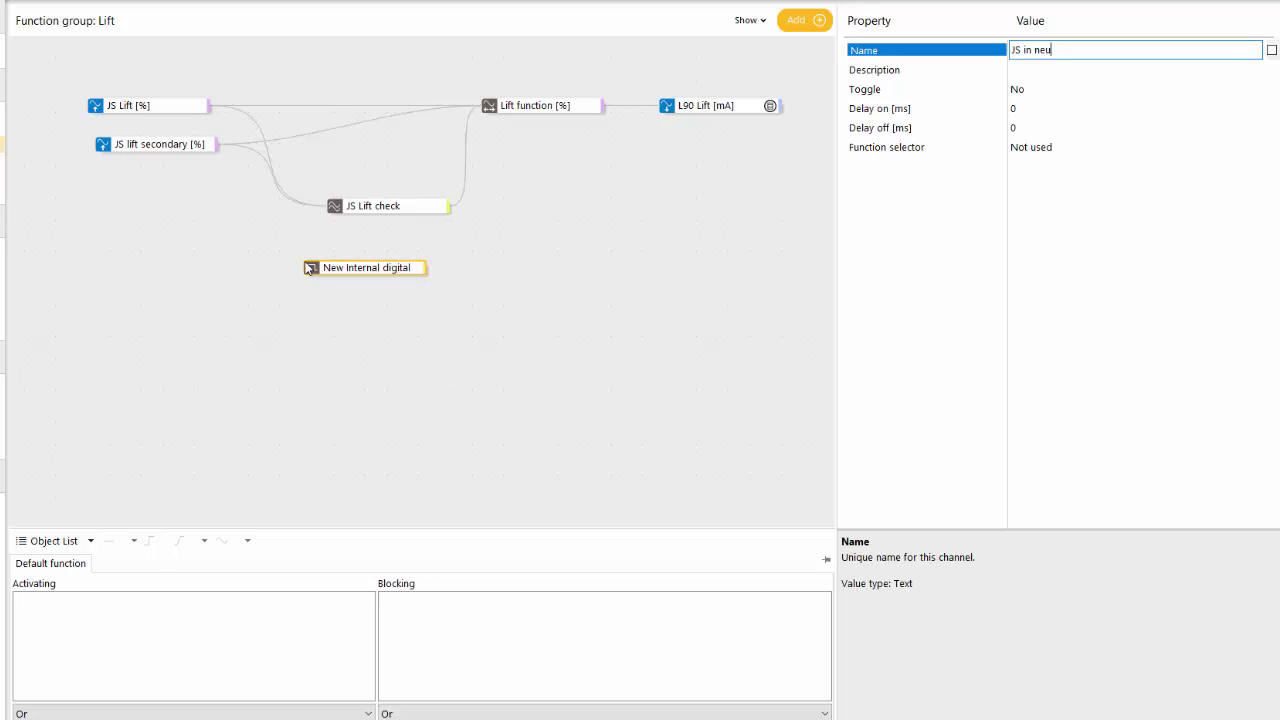
text(tral)
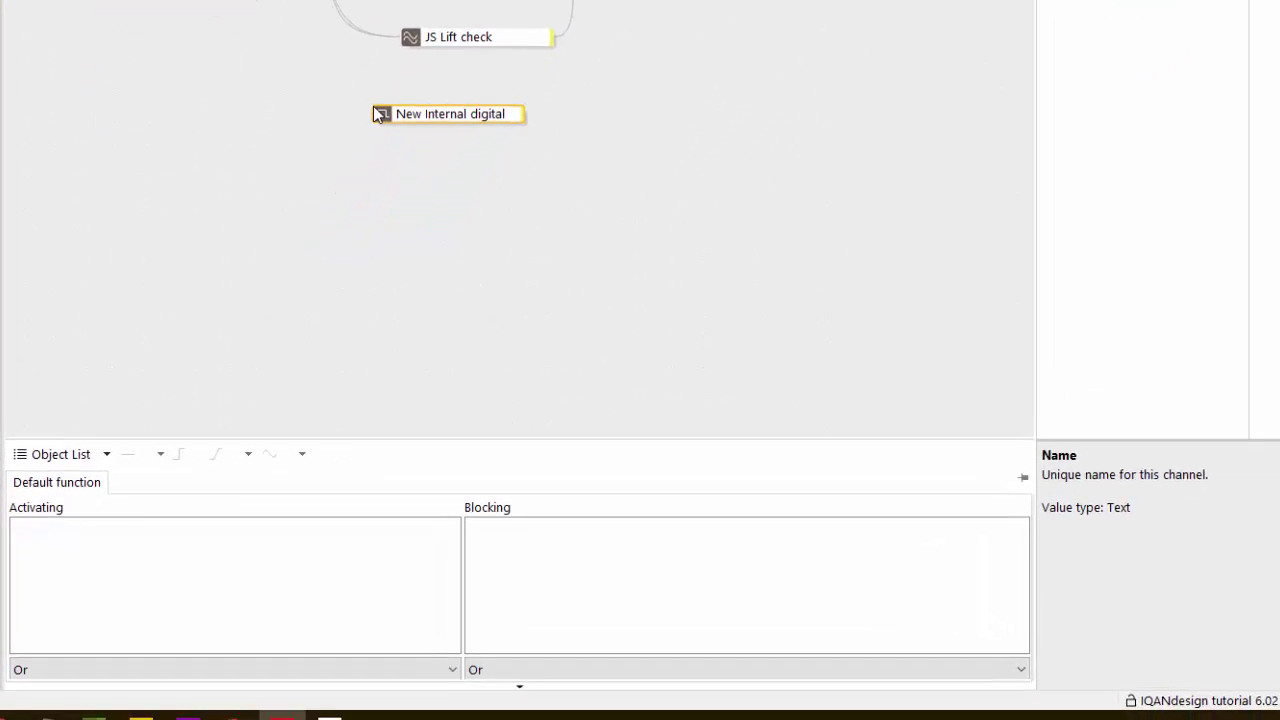
key(Return)
Set the activating logic of JS in neutral to And and add a Math object to its activating conditions
click(423, 659)
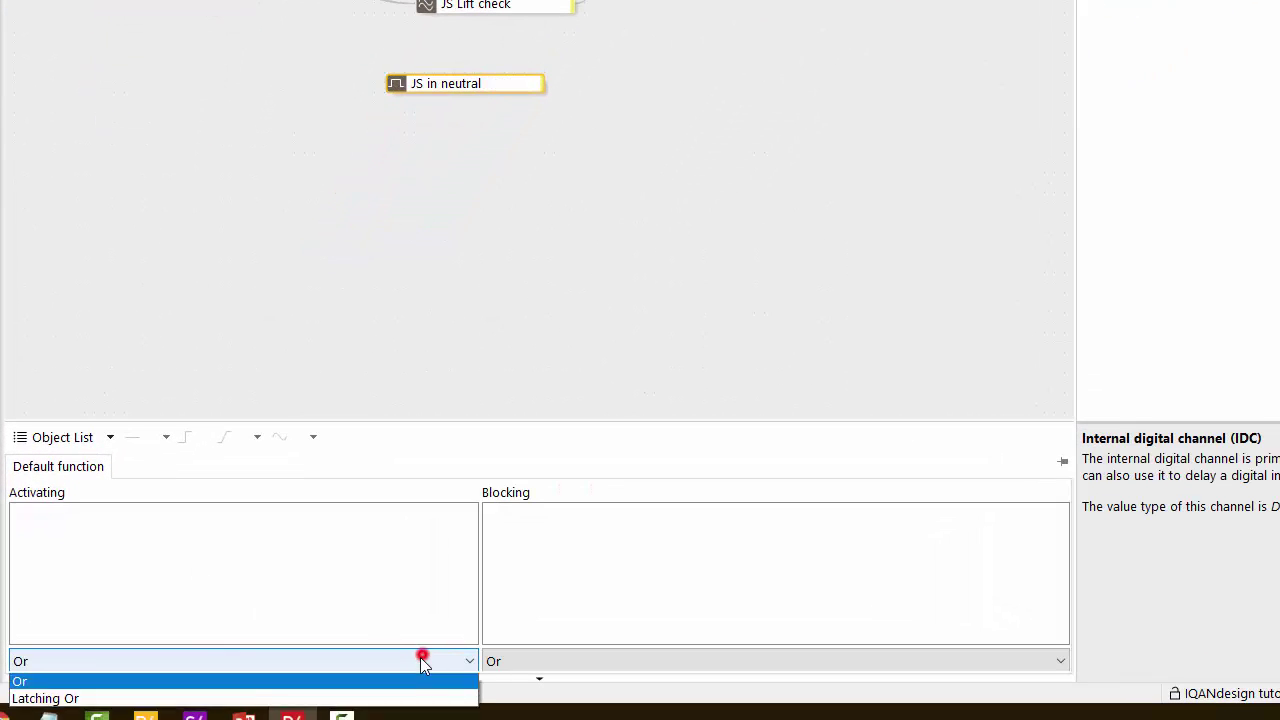
click(400, 680)
right_click(278, 573)
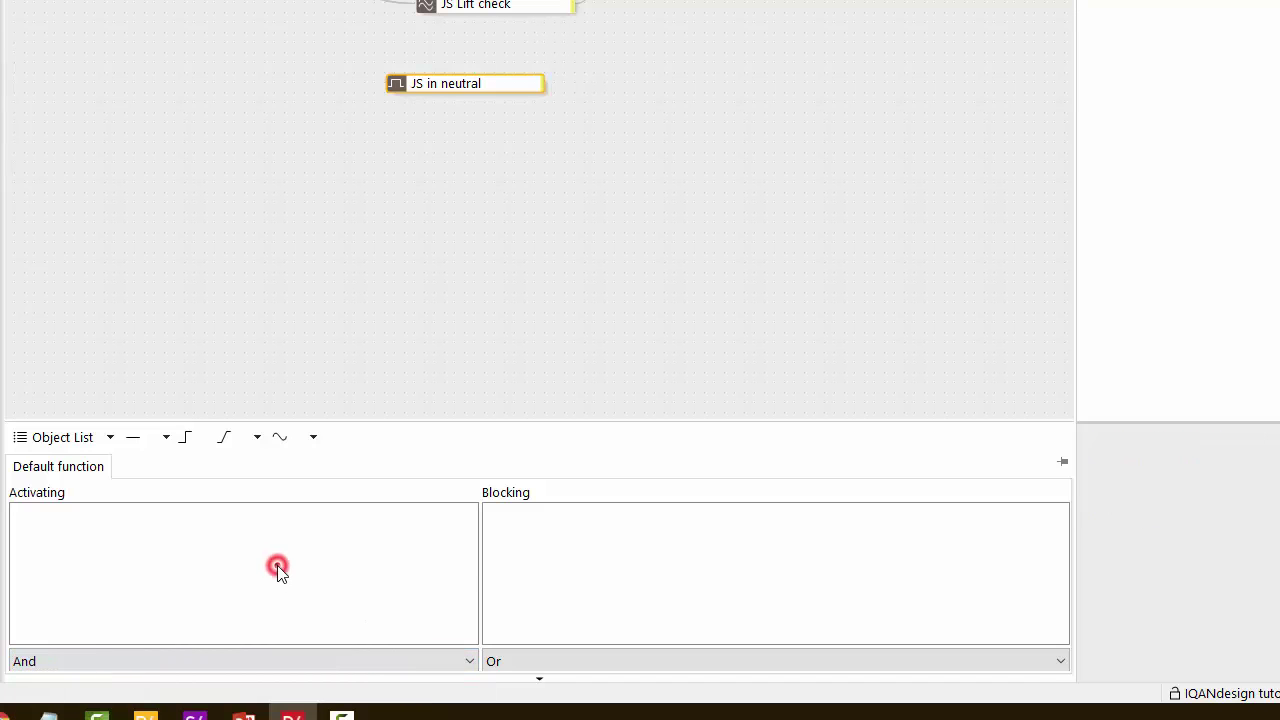
click(347, 470)
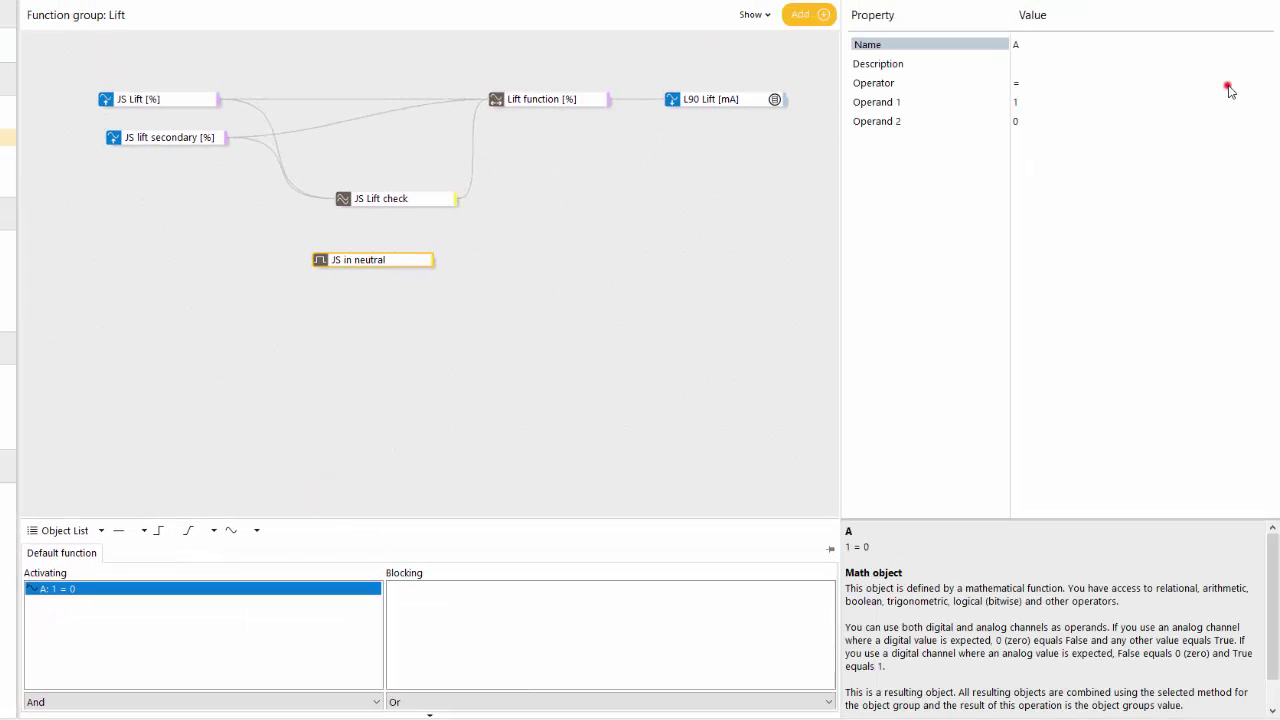
Define Math object A as an Inside check of JS Lift with limits -10 and 10
click(1229, 86)
click(1240, 84)
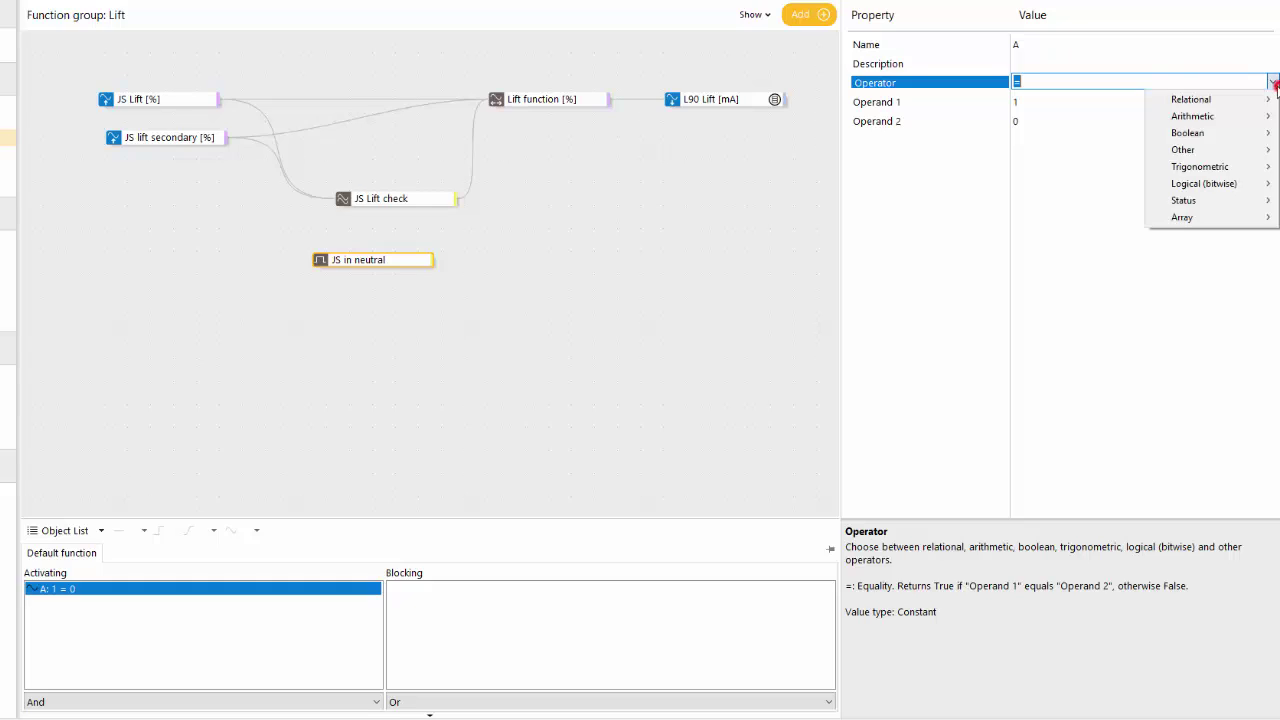
click(1066, 259)
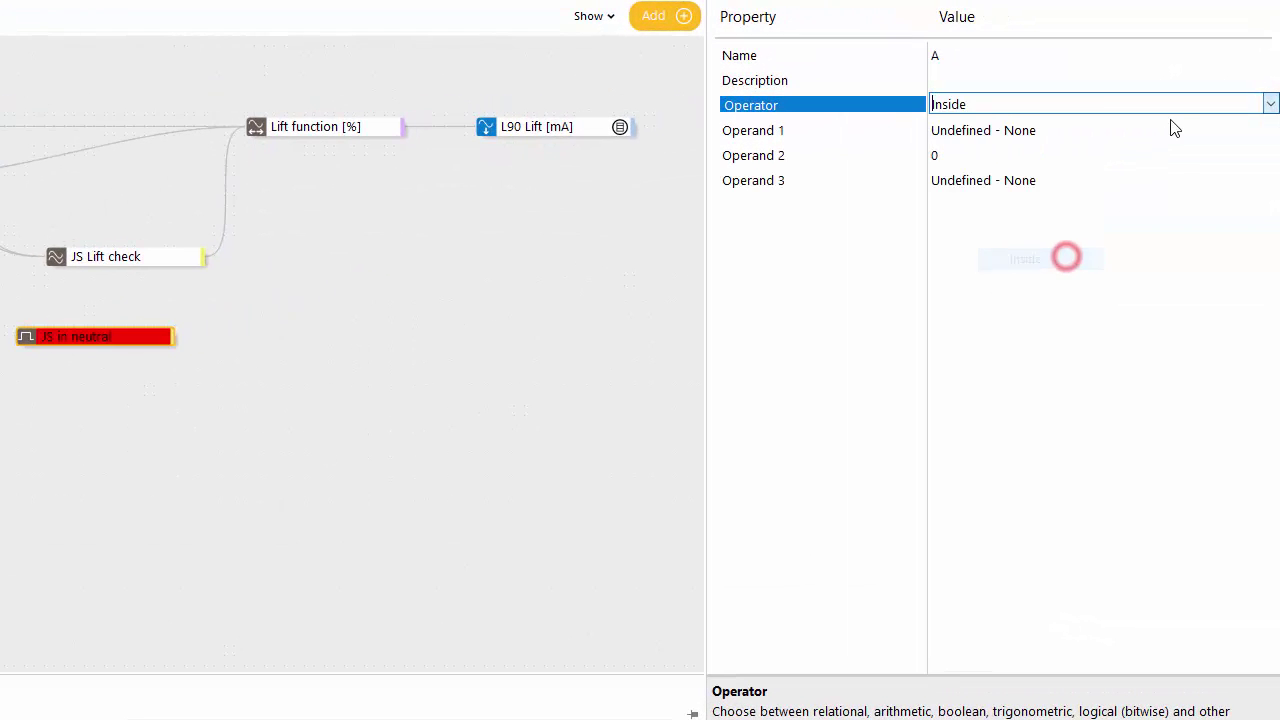
click(1166, 131)
text(js)
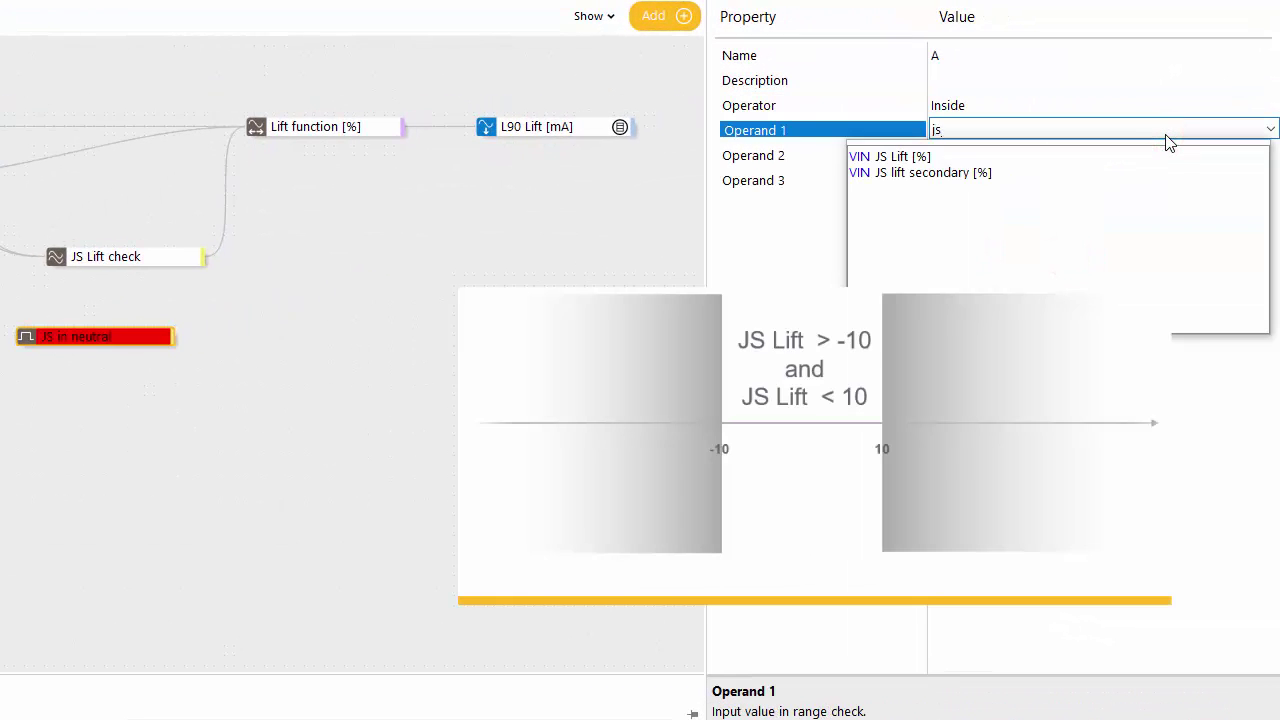
key(Down)
key(Return)
key(Tab)
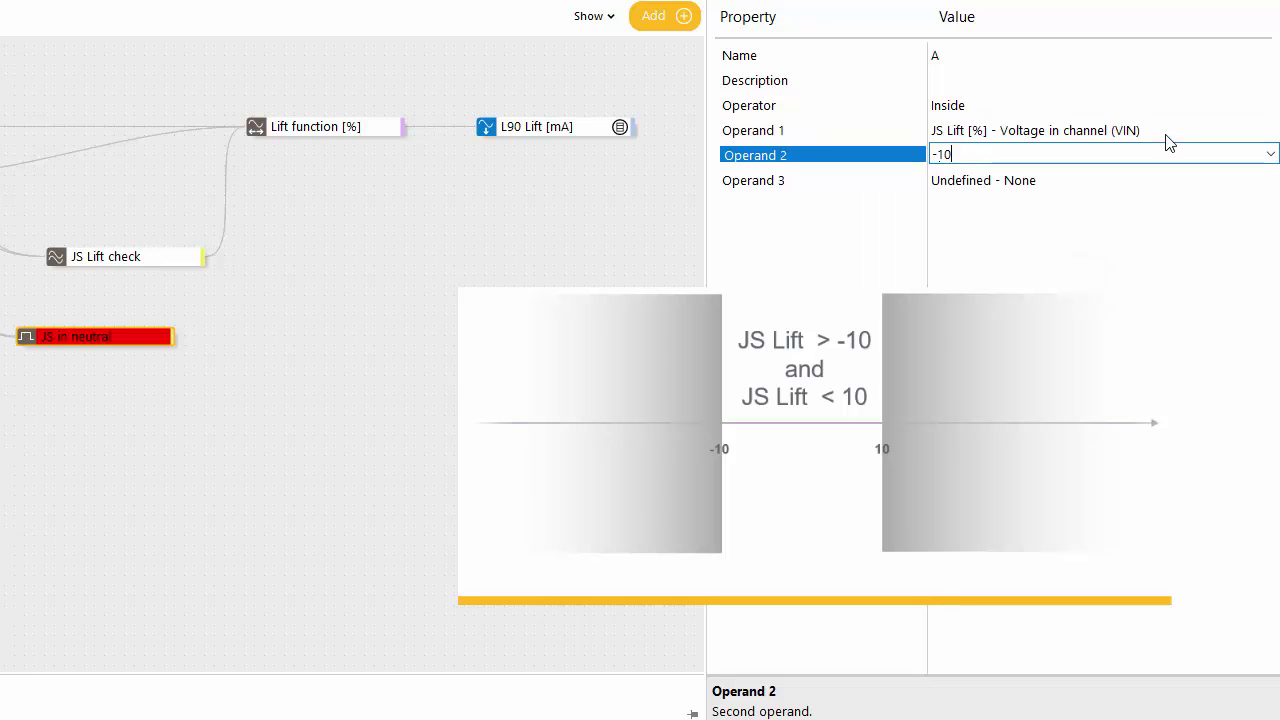
key(Tab)
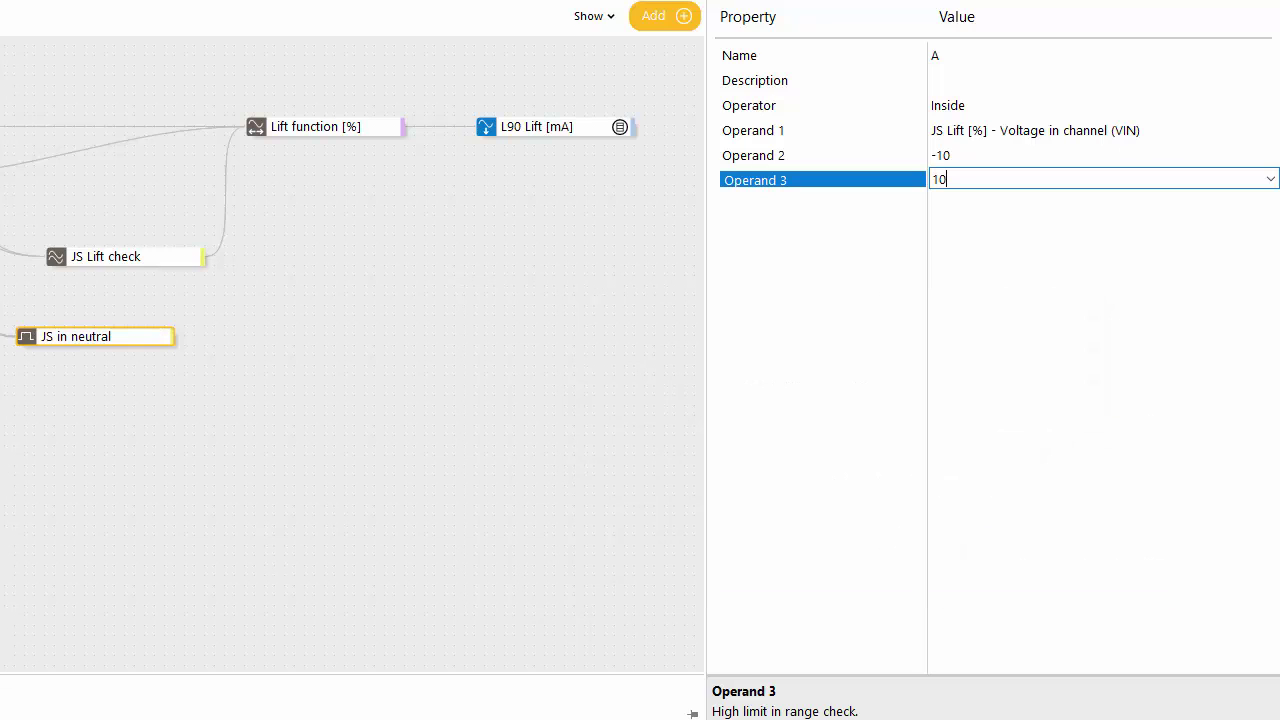
Duplicate Math object A in the activating conditions and set the copy's Operand 1 to JS lift secondary
click(97, 709)
key(ctrl+c)
key(ctrl+v)
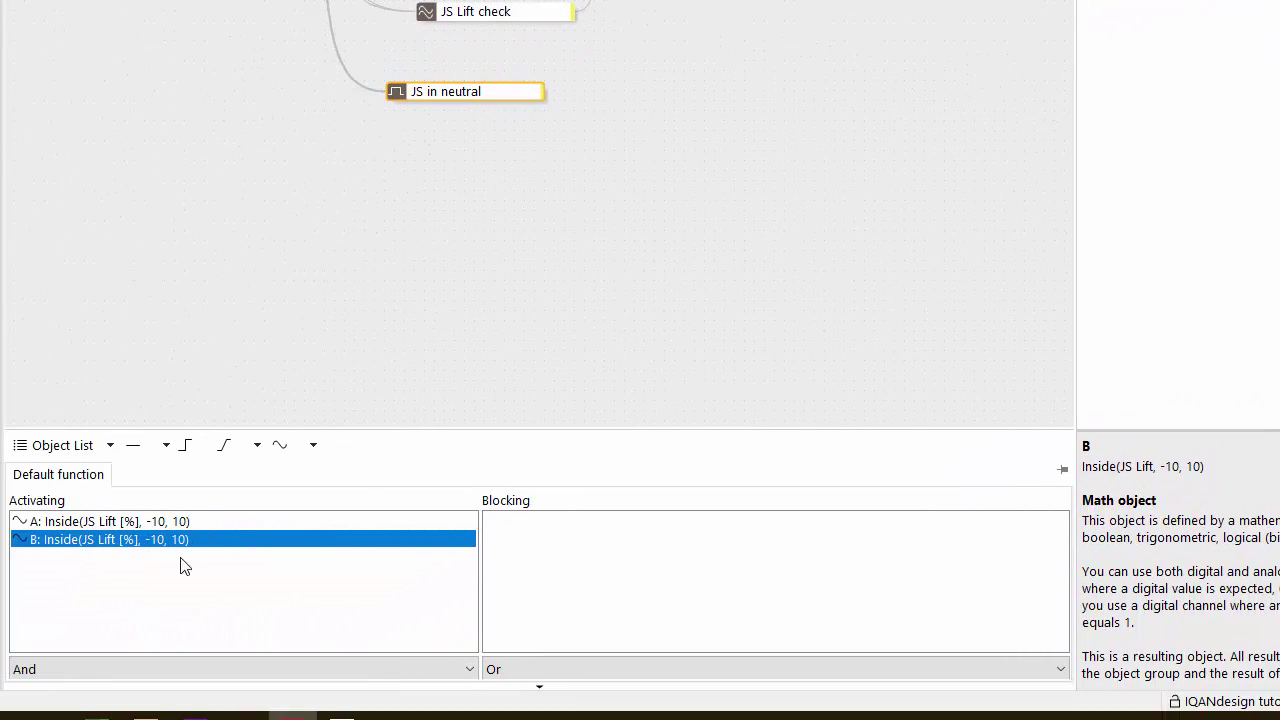
click(126, 671)
click(126, 671)
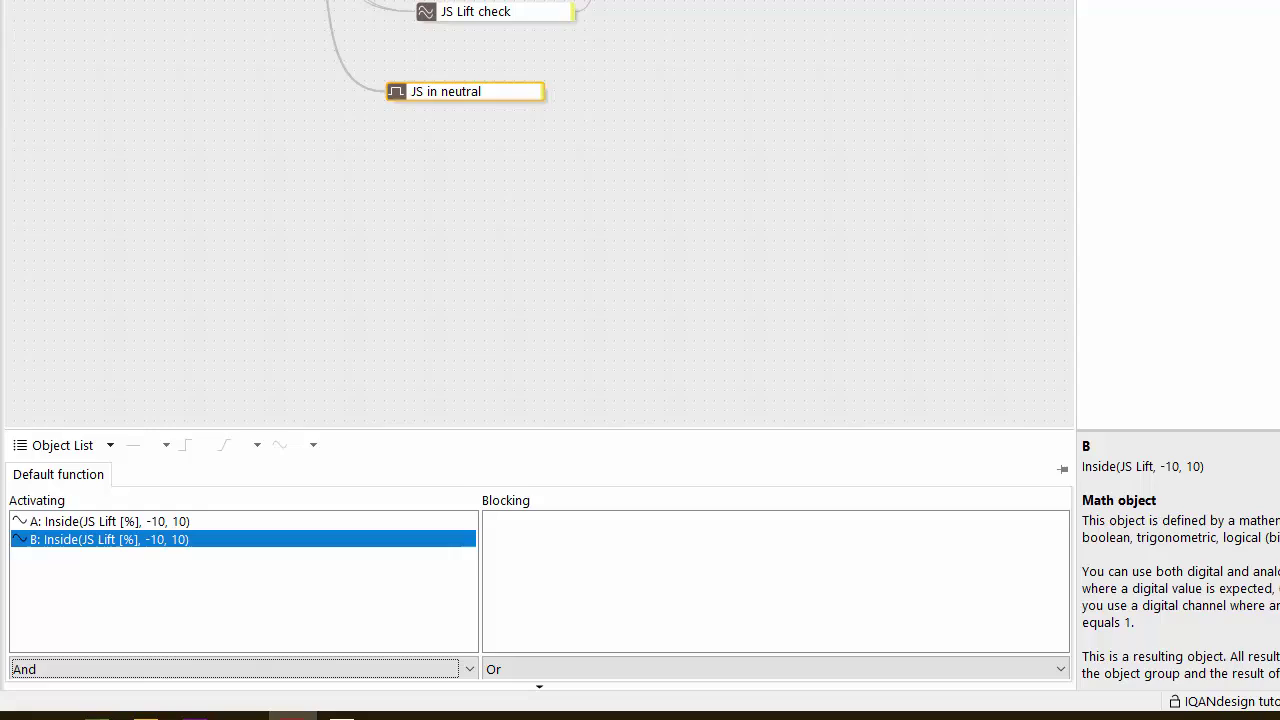
click(1243, 70)
text(js)
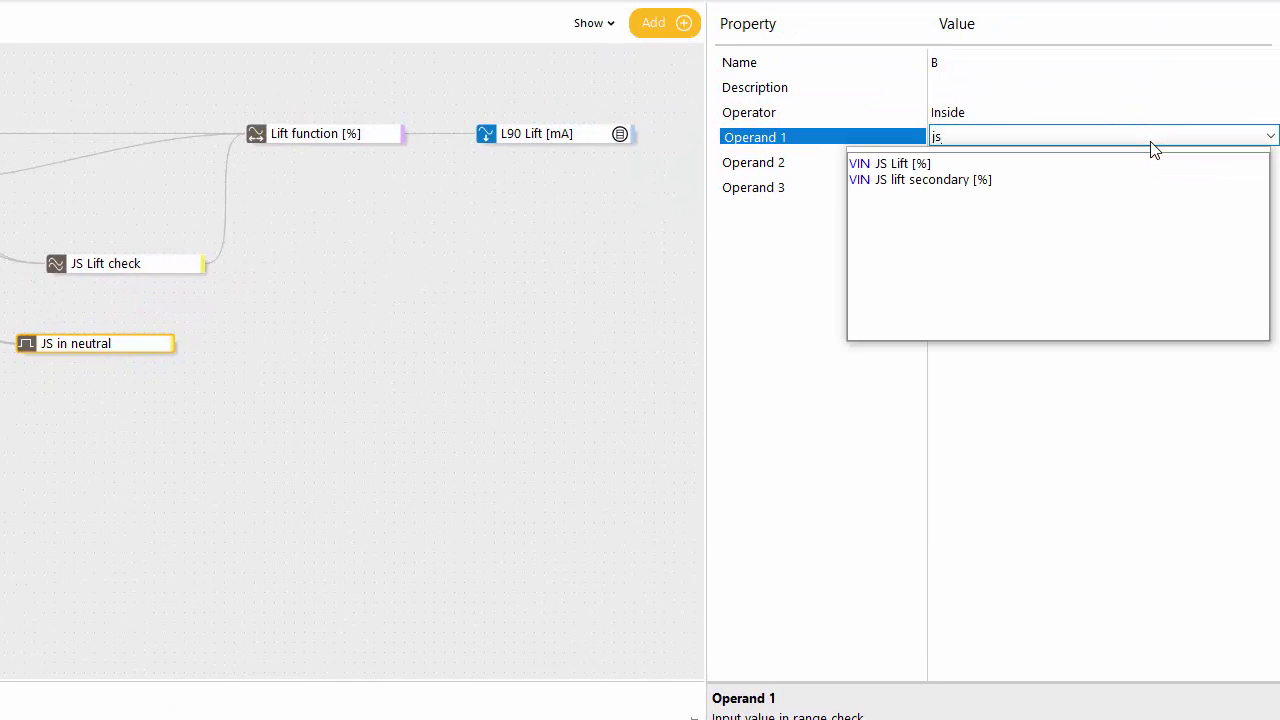
key(Down)
key(Down)
key(Return)
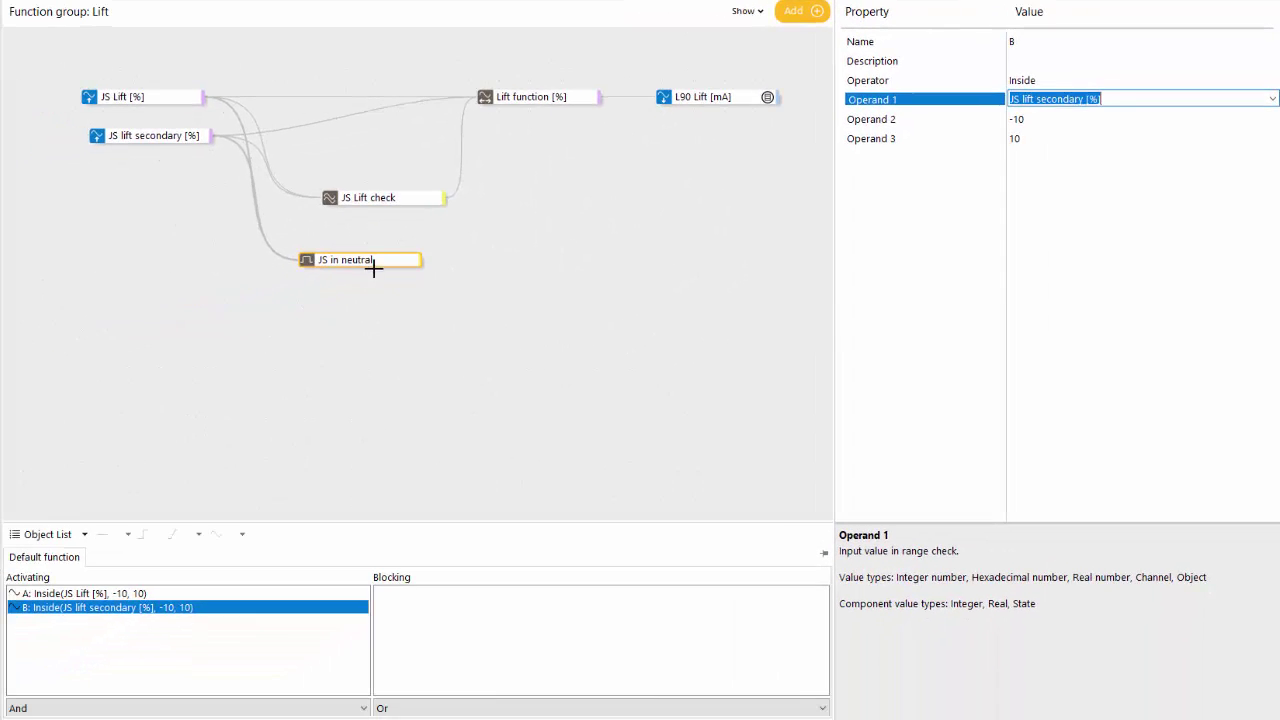
Move JS in neutral above JS Lift check and assign it as the check's OK to start channel
click(373, 262)
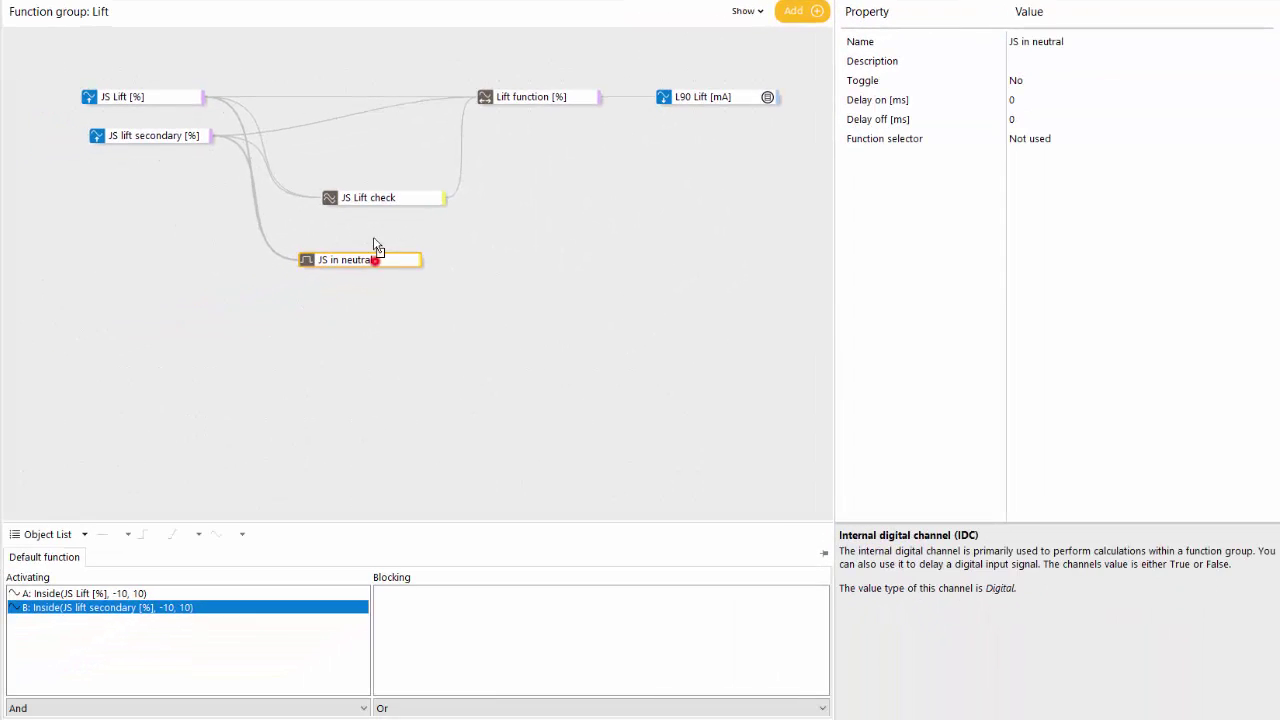
drag(371, 252, 349, 158)
click(378, 195)
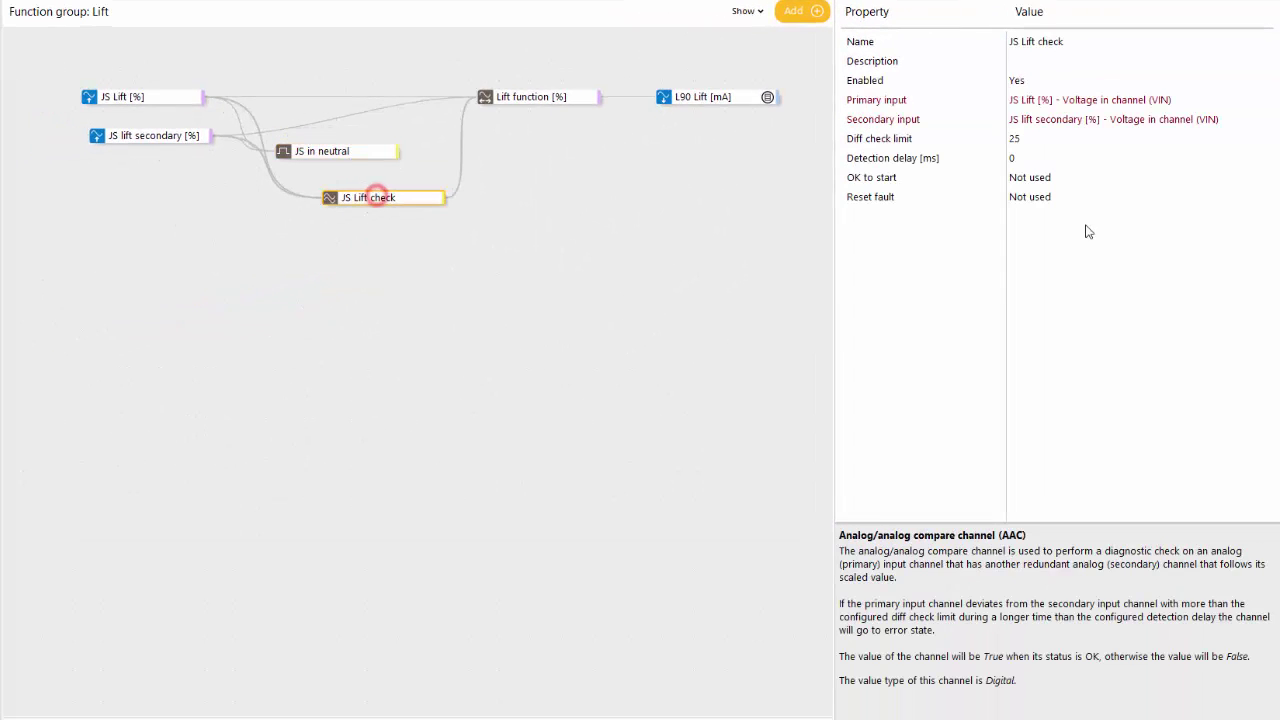
click(1173, 177)
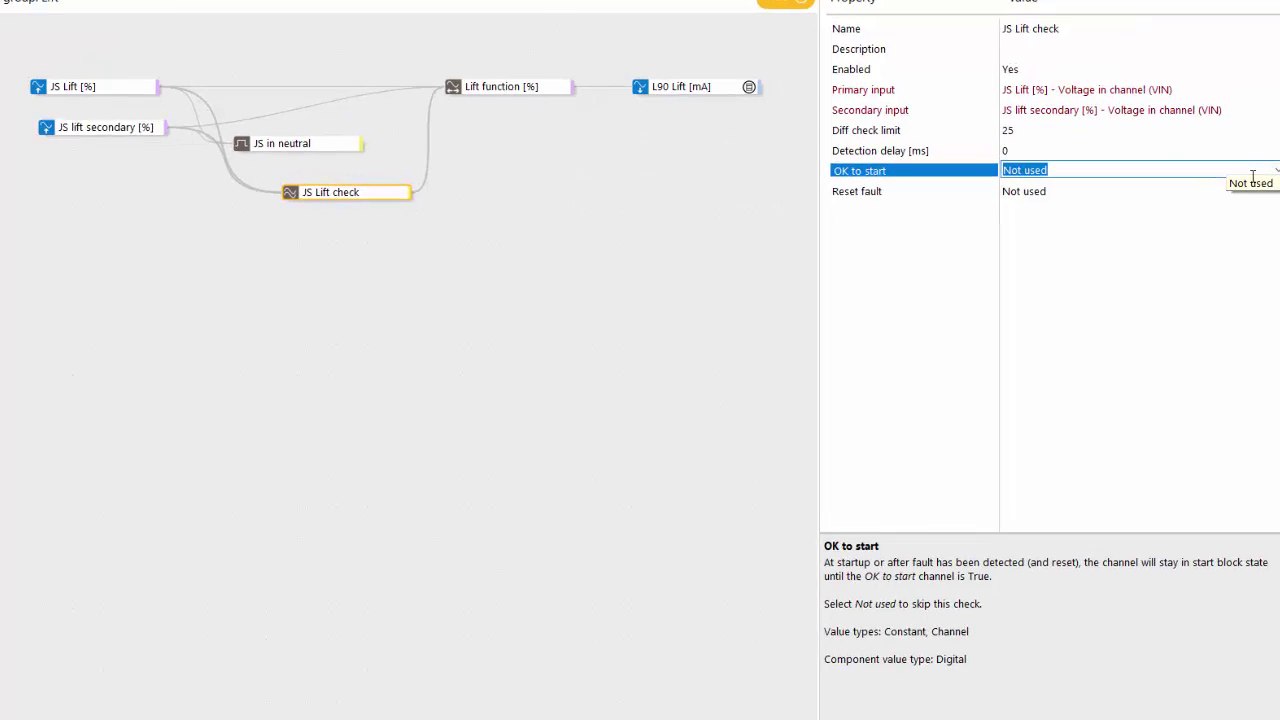
text(js)
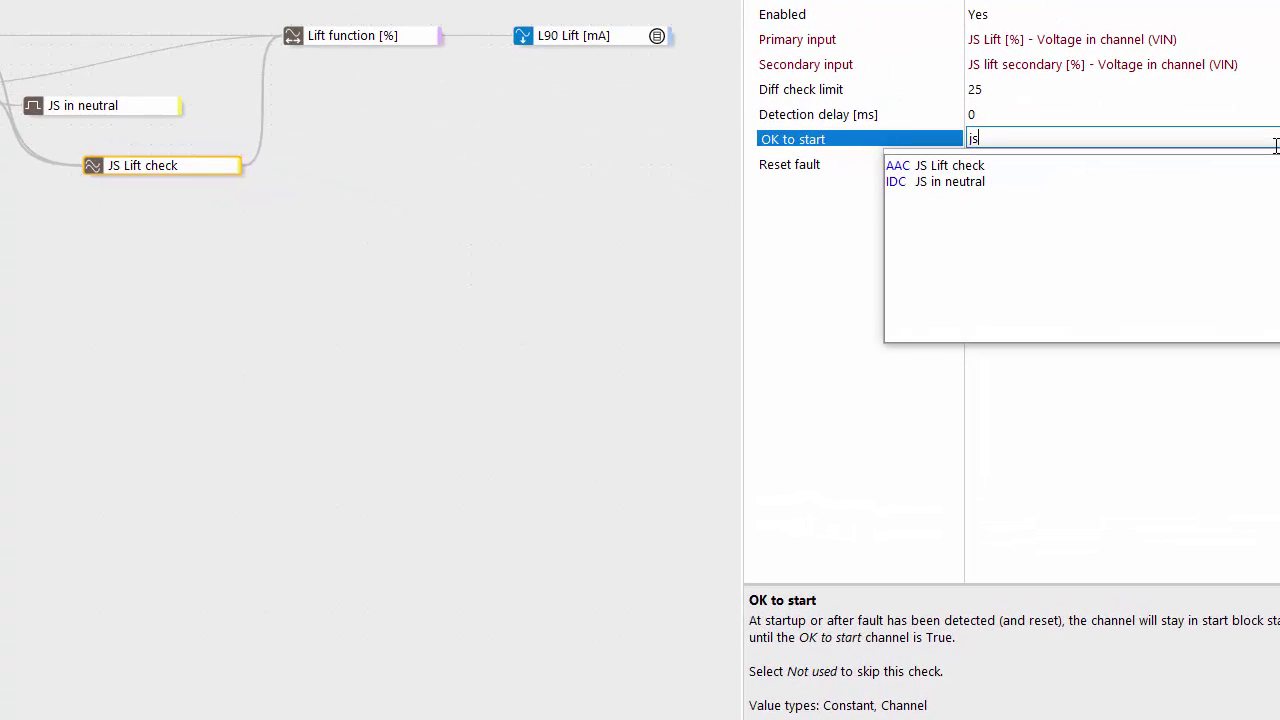
key(Down)
key(Return)
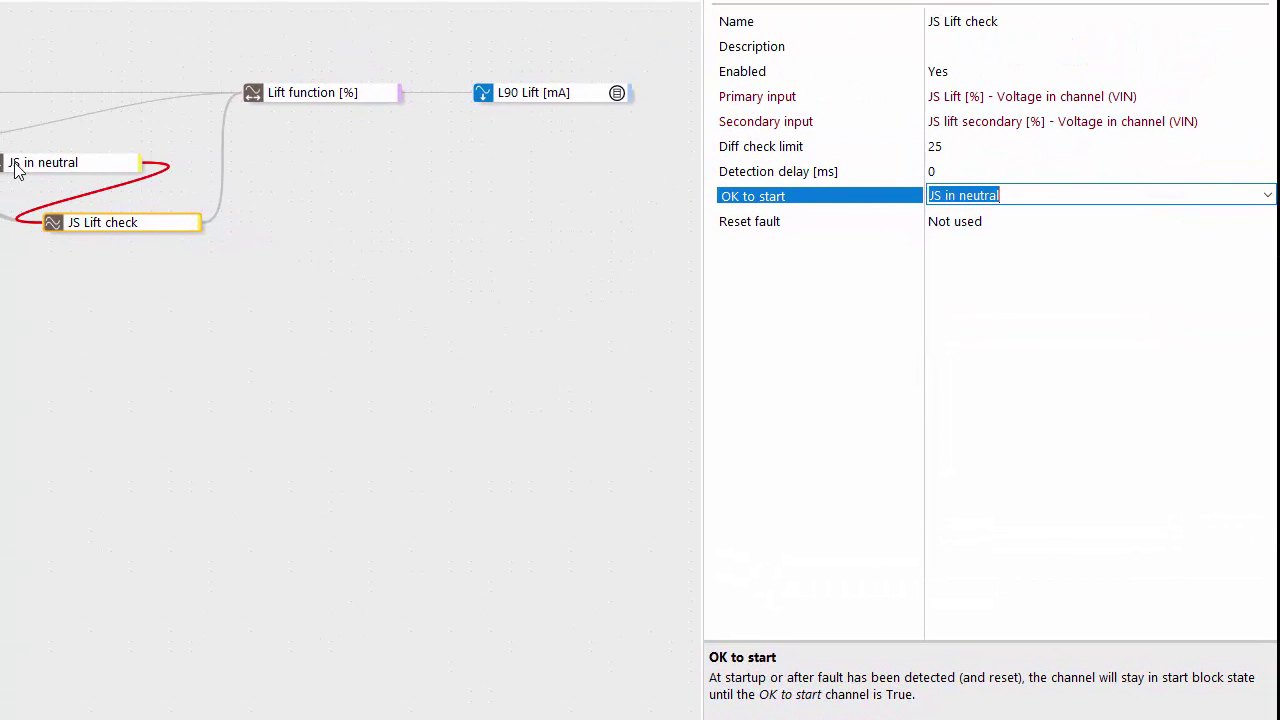
Rename the JS in neutral channel to JS lift in neutral
click(15, 170)
click(1023, 20)
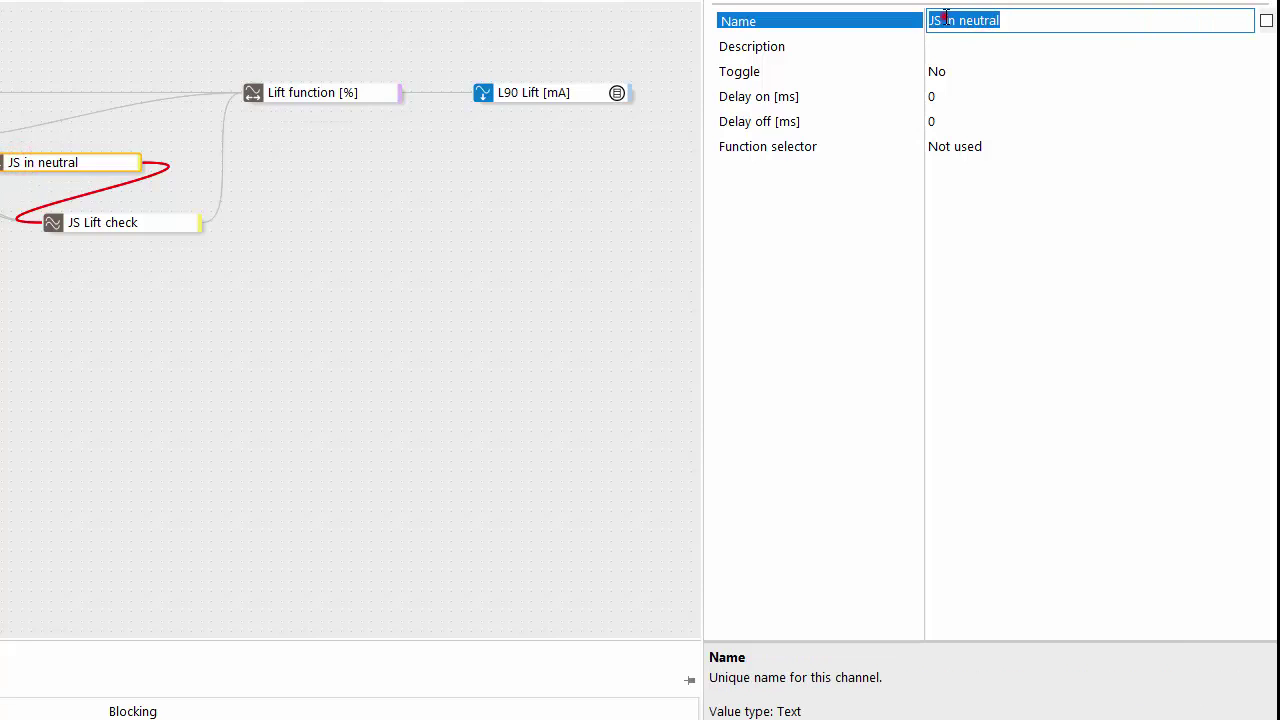
click(945, 18)
text(lift)
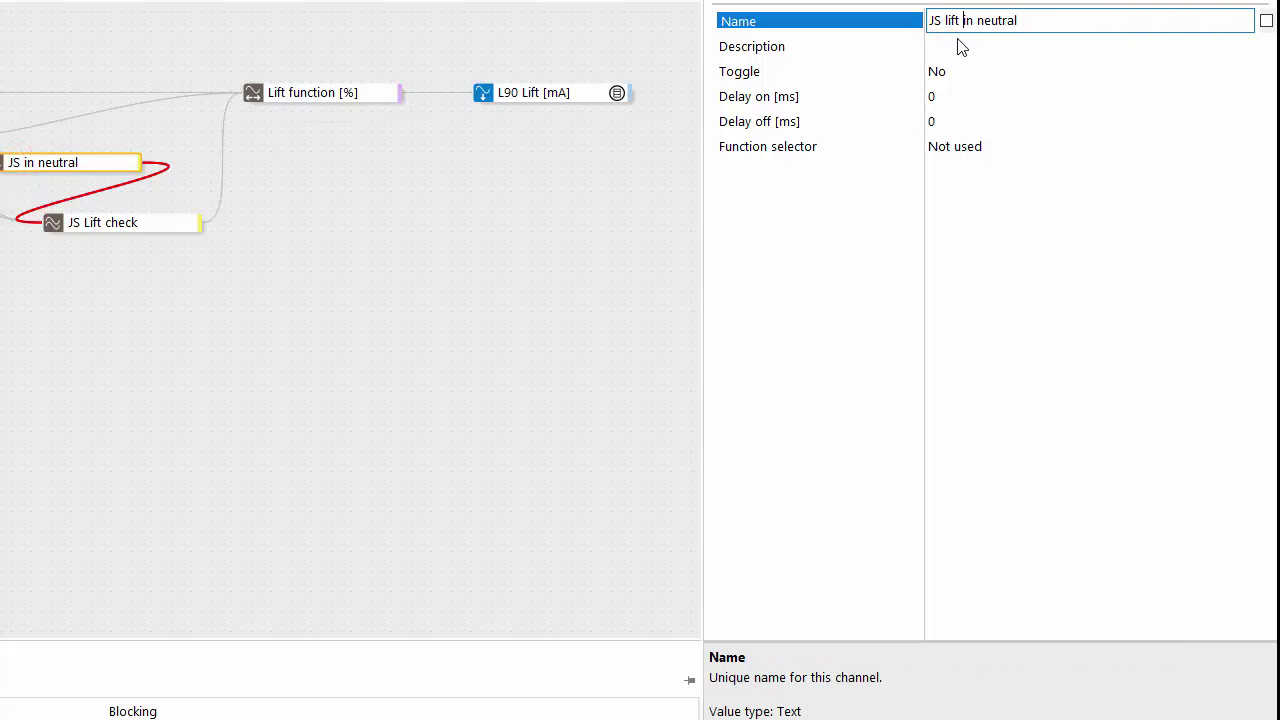
key(Return)
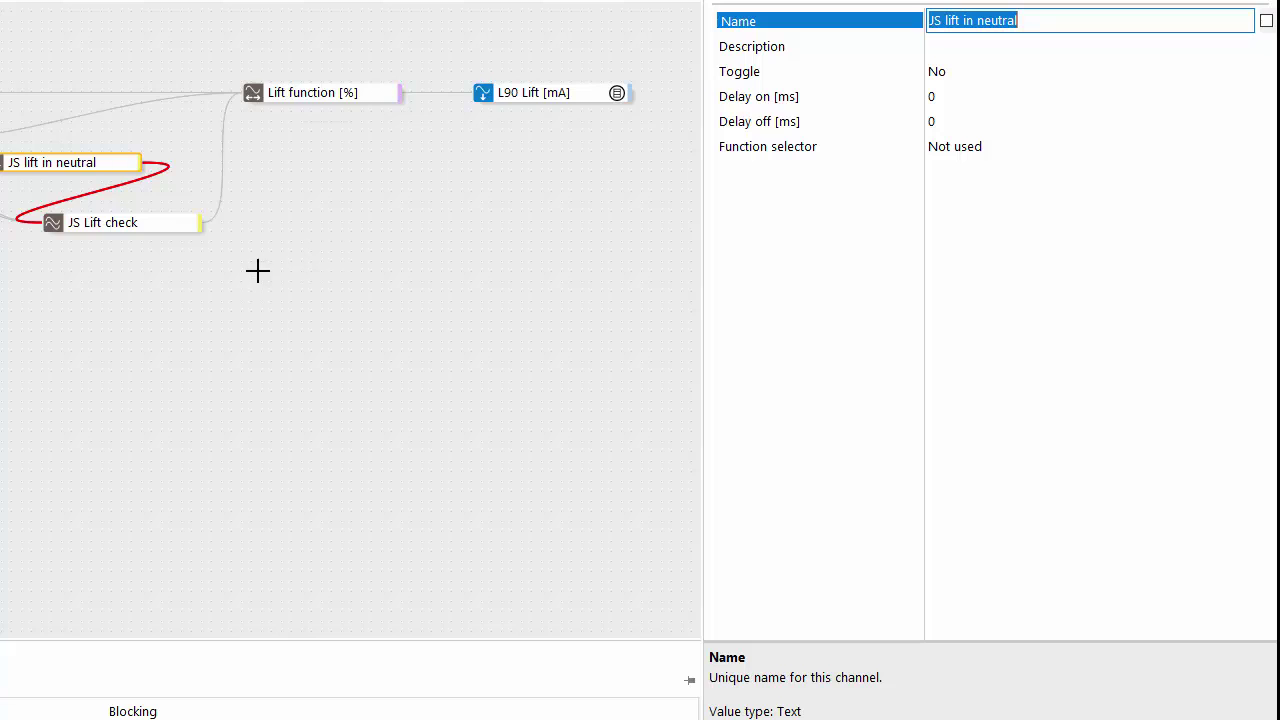
Apply automatic calculation order to the channels of the Lift function group
right_click(263, 269)
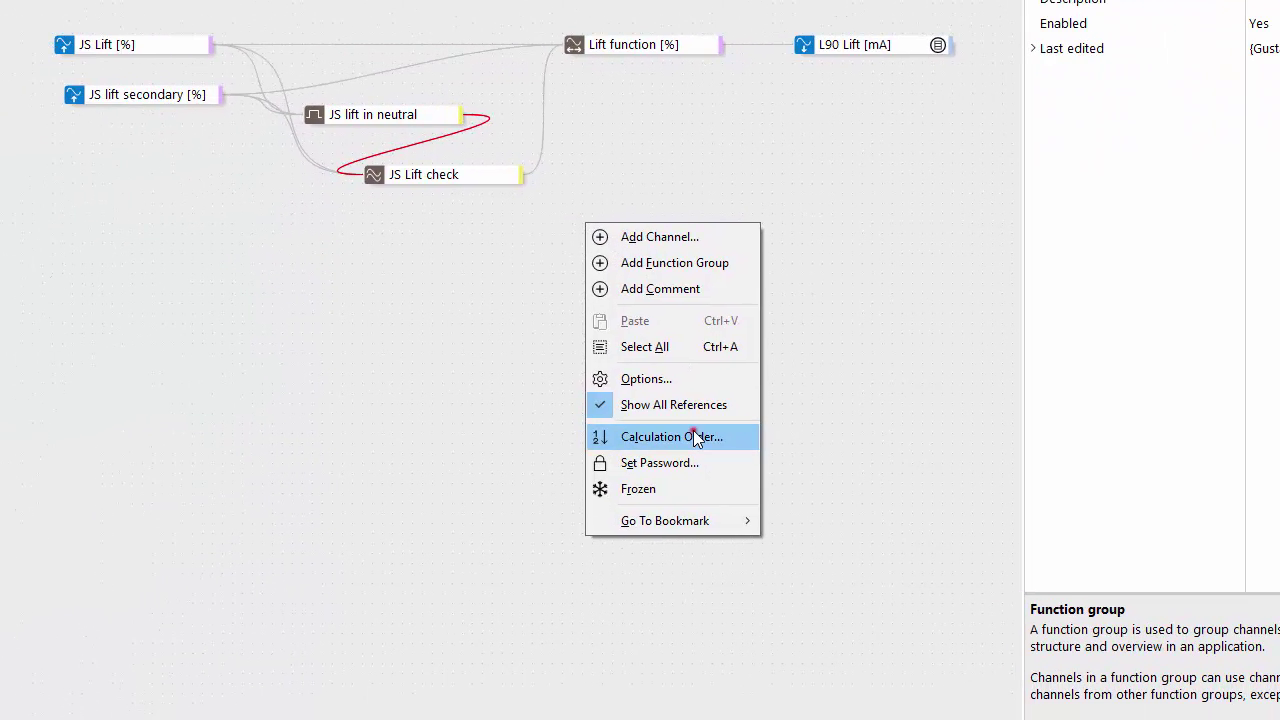
click(372, 478)
click(796, 668)
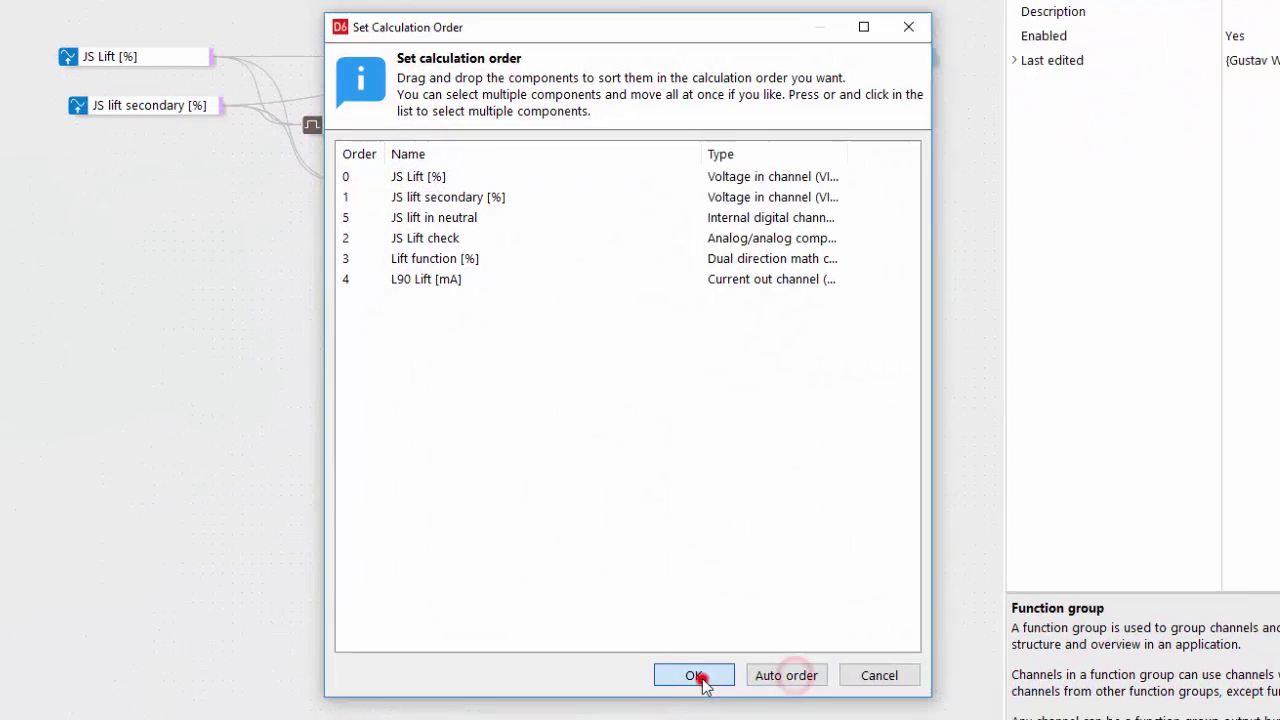
click(702, 668)
Start the simulation and examine Lift function, JS Lift check, JS lift secondary and JS lift in neutral
click(255, 46)
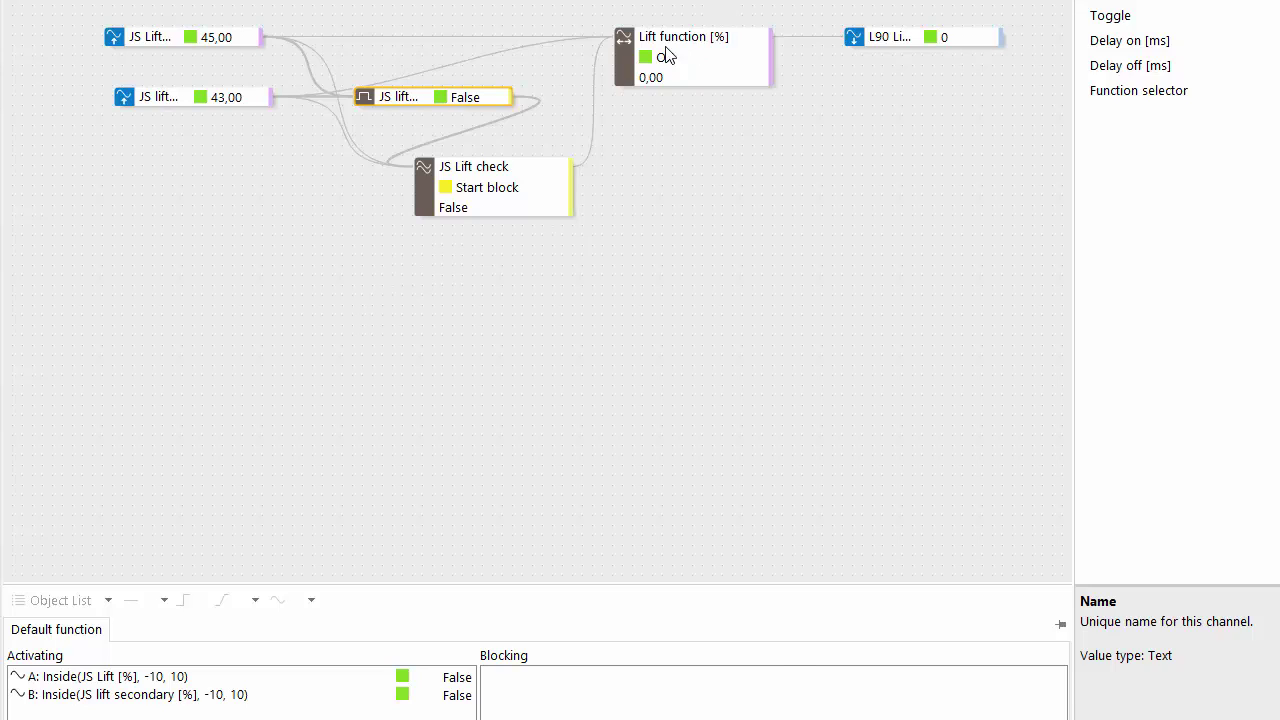
click(706, 36)
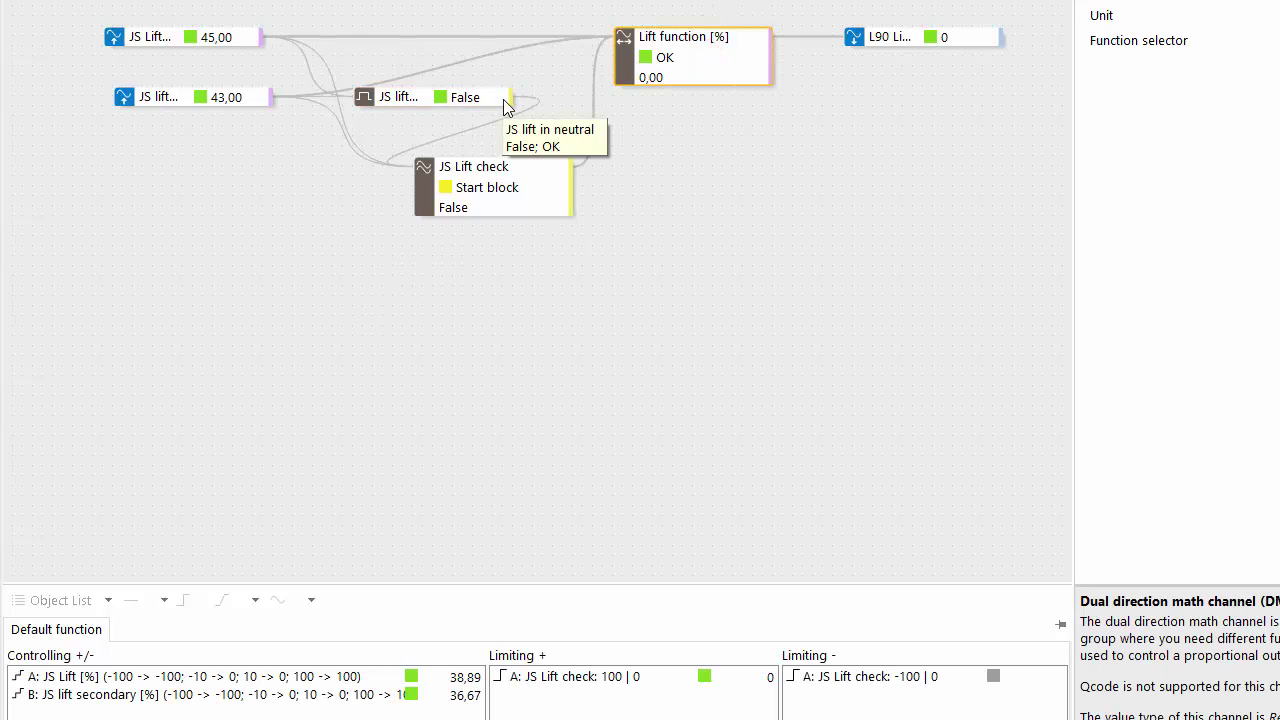
click(530, 165)
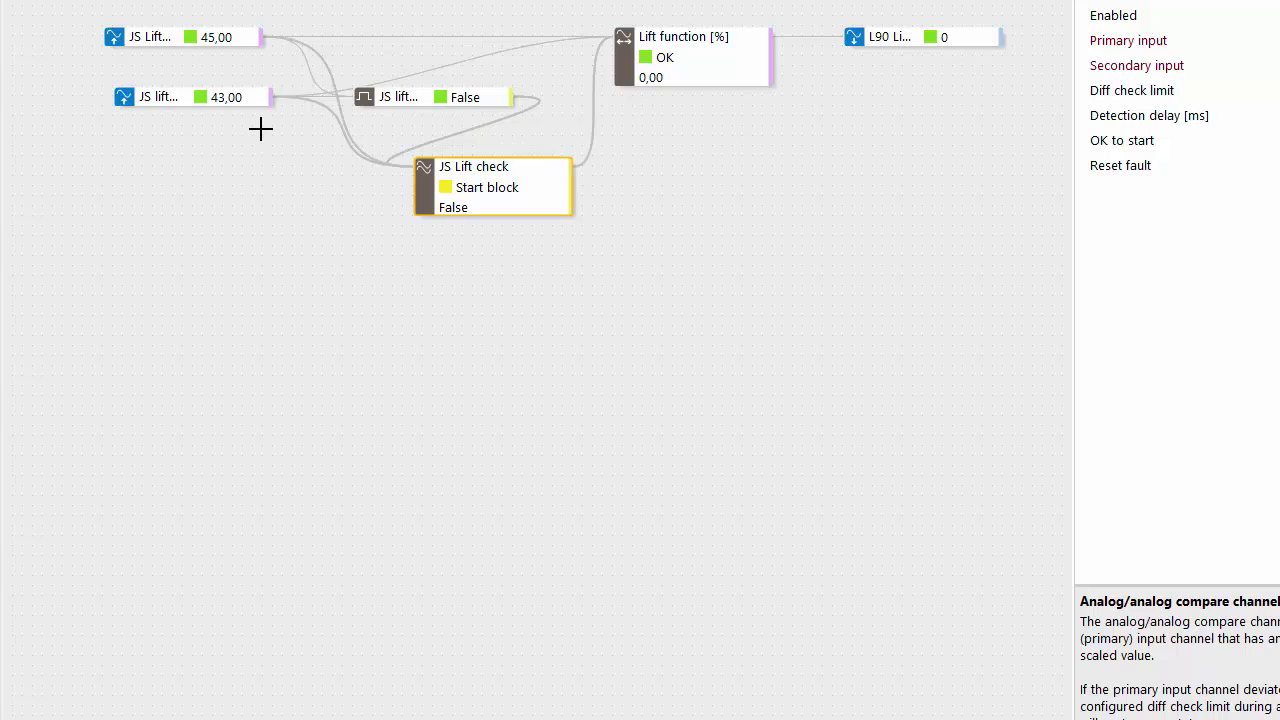
click(250, 97)
click(363, 89)
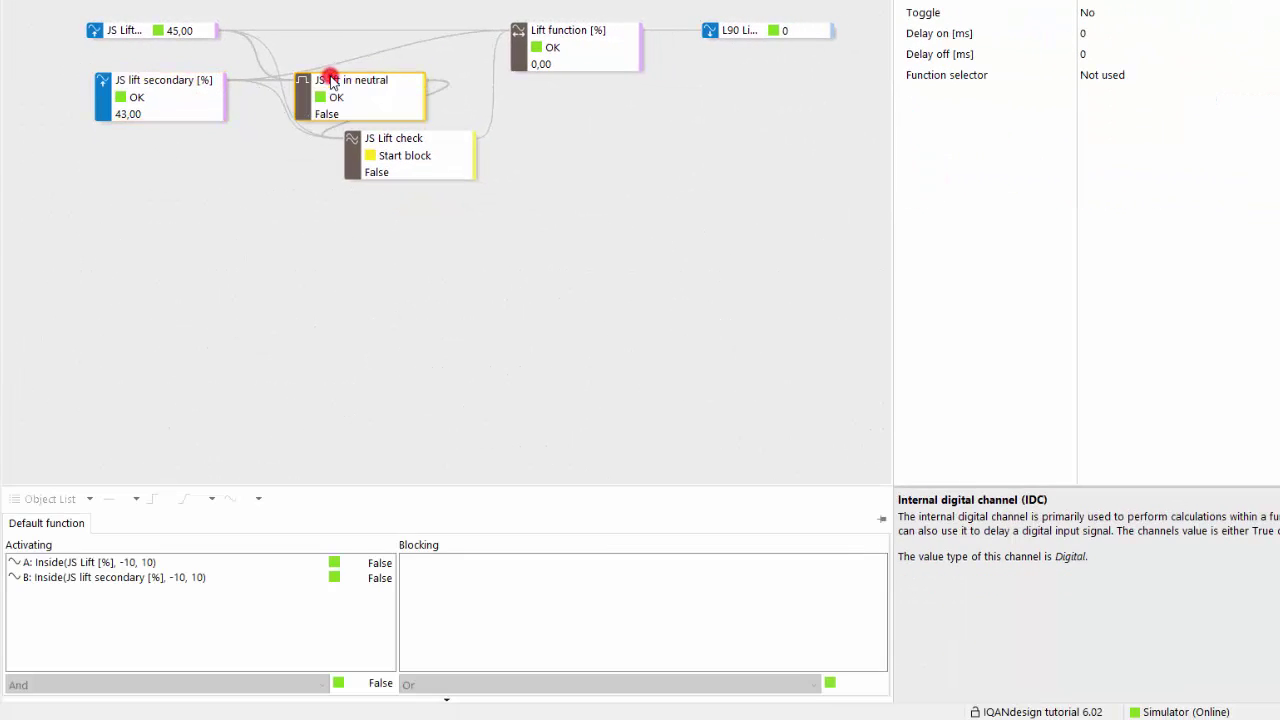
click(445, 143)
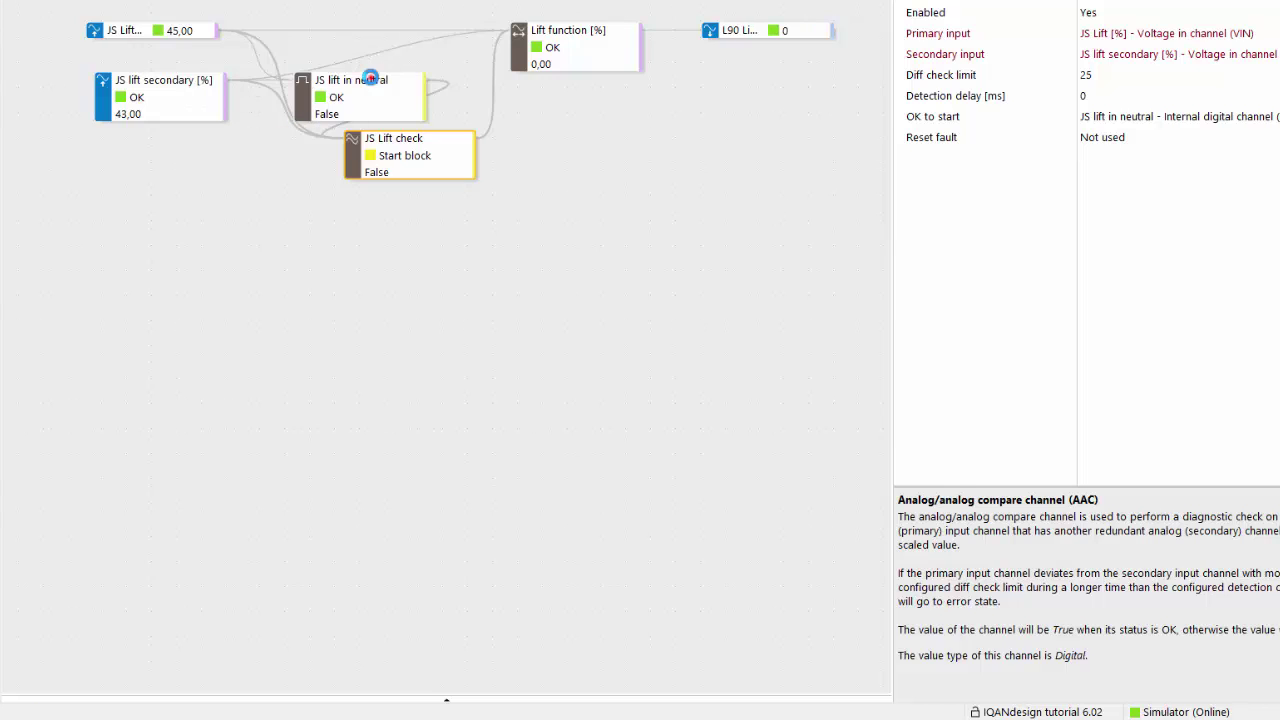
click(377, 82)
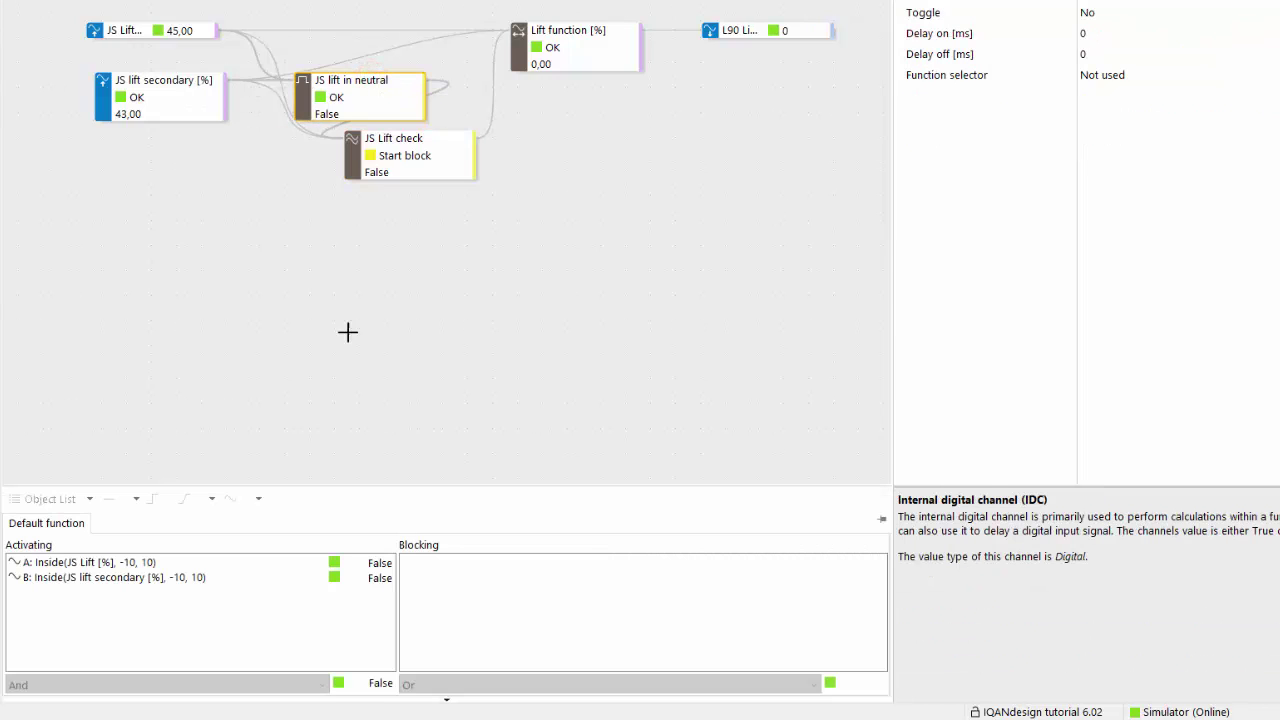
Switch to IQANsimulate and set JS Lift to 29 % and JS lift secondary to 20 %
key(alt+Tab)
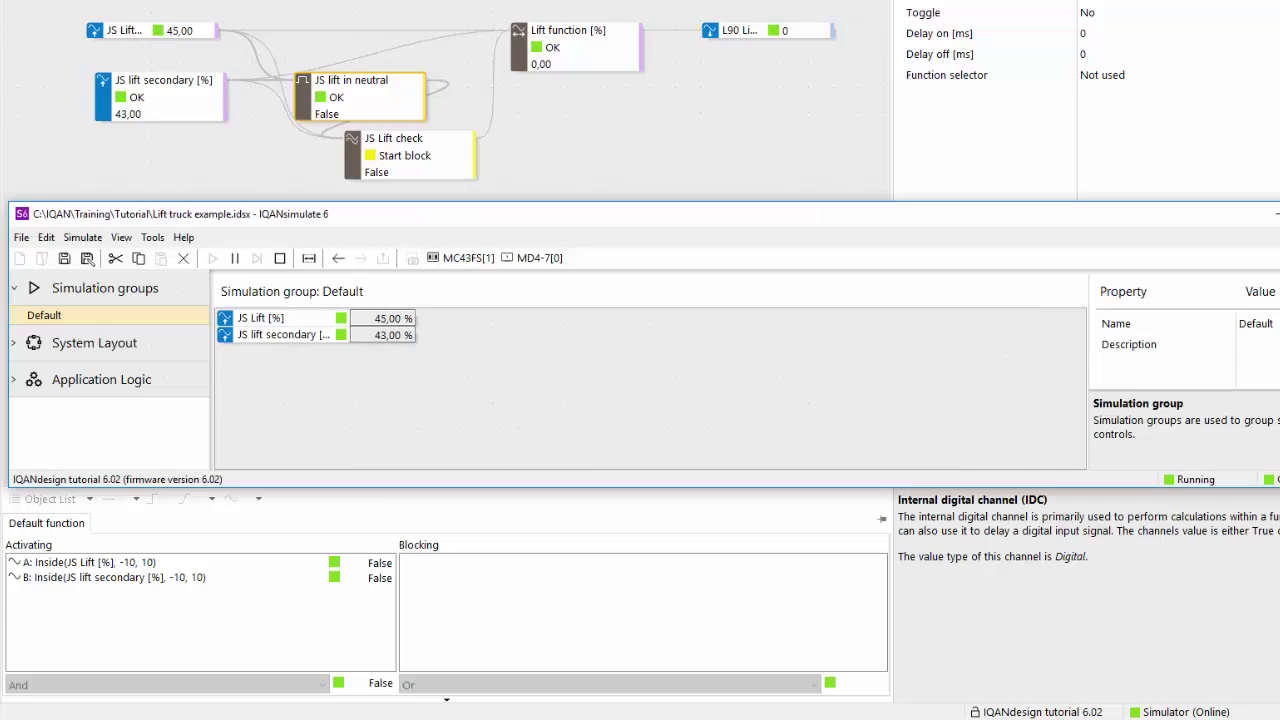
click(392, 318)
text(29)
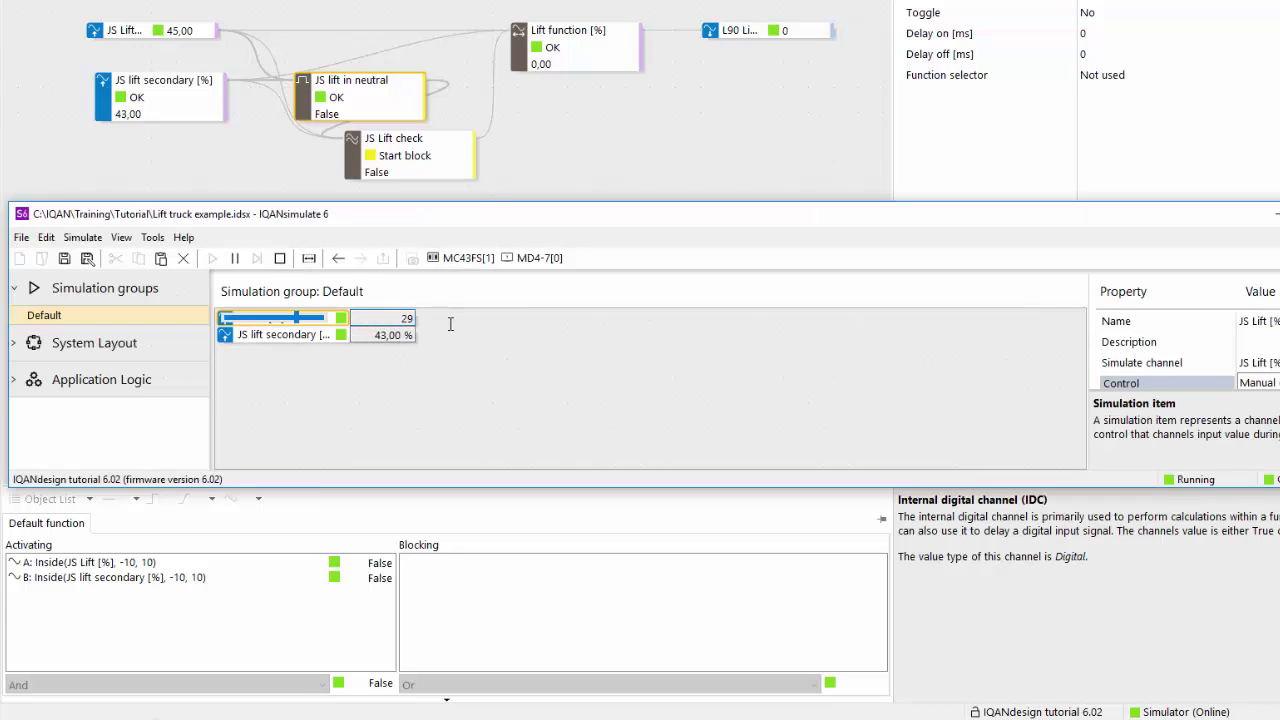
key(Return)
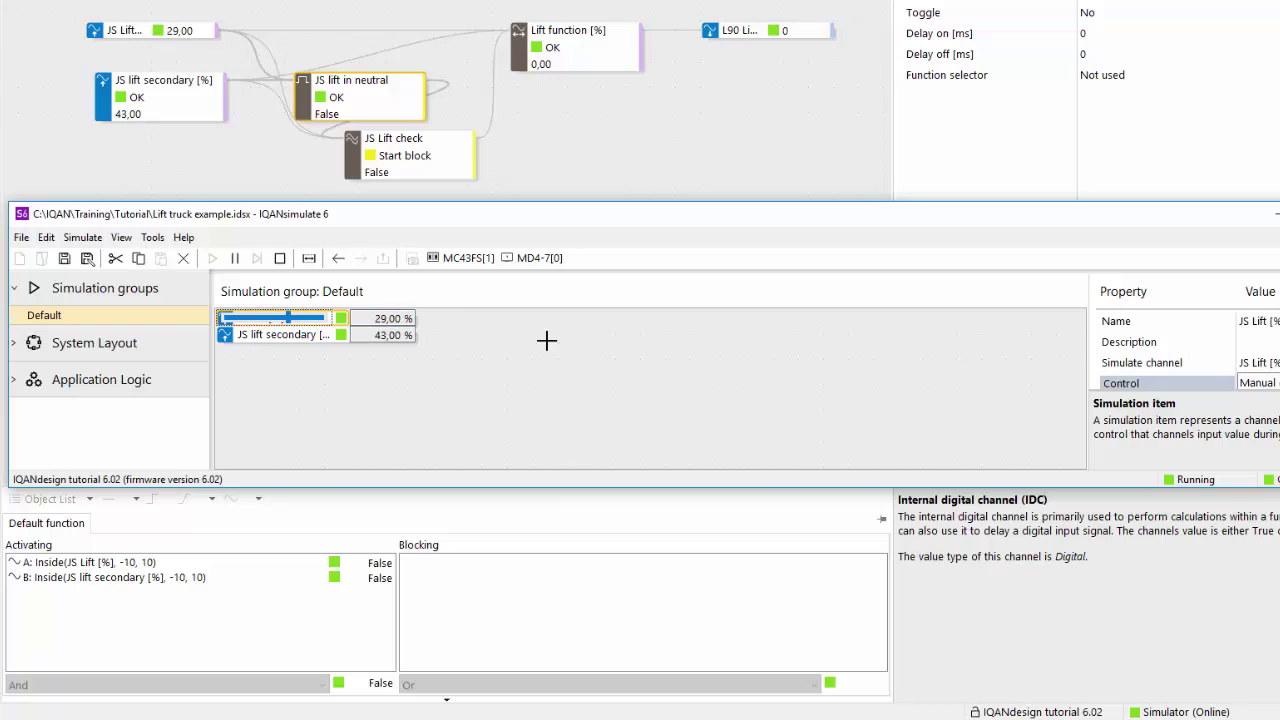
click(376, 335)
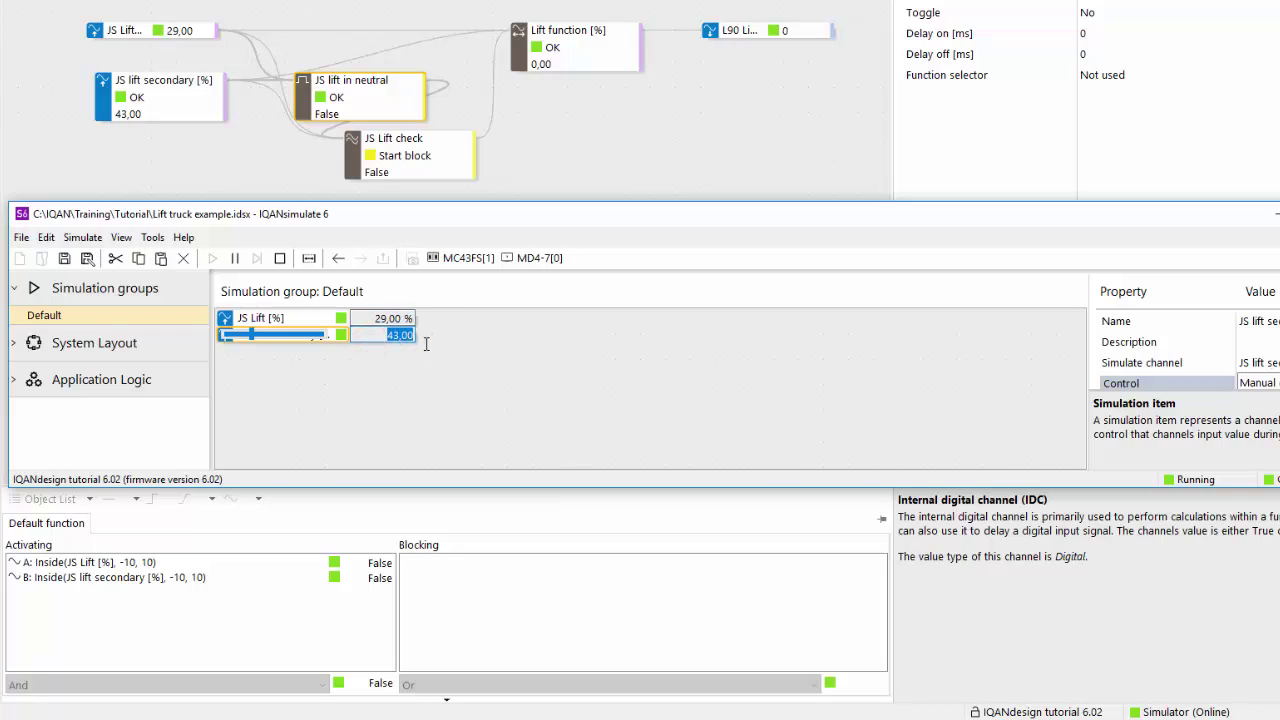
text(20)
key(Return)
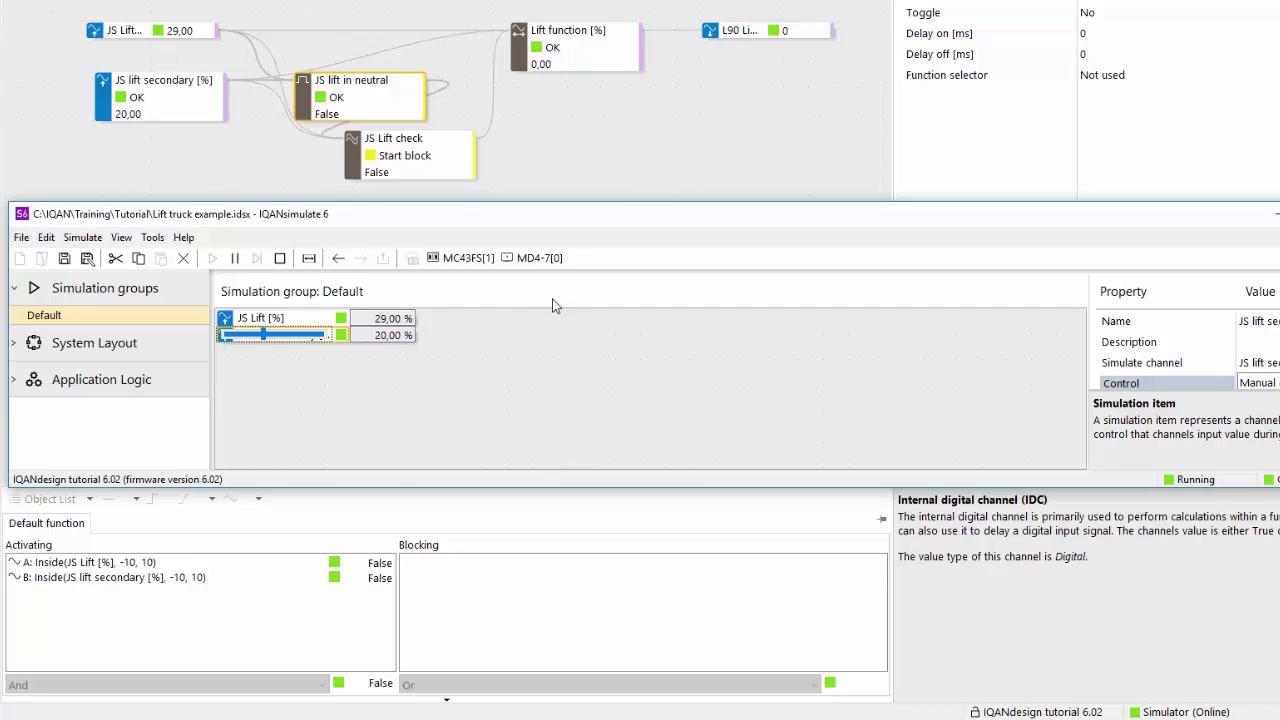
Bring both simulated joystick signals into the neutral range: JS Lift 9 % and JS lift secondary 5 %
click(392, 318)
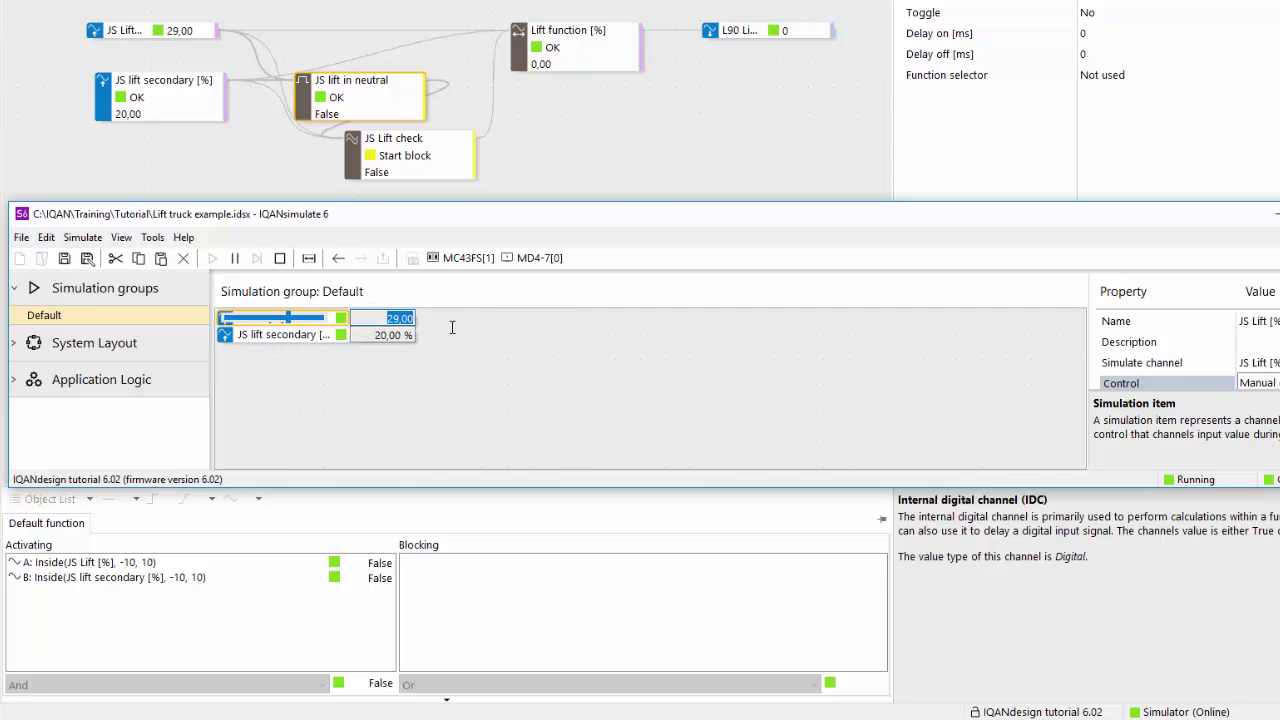
text(9)
key(Return)
click(388, 336)
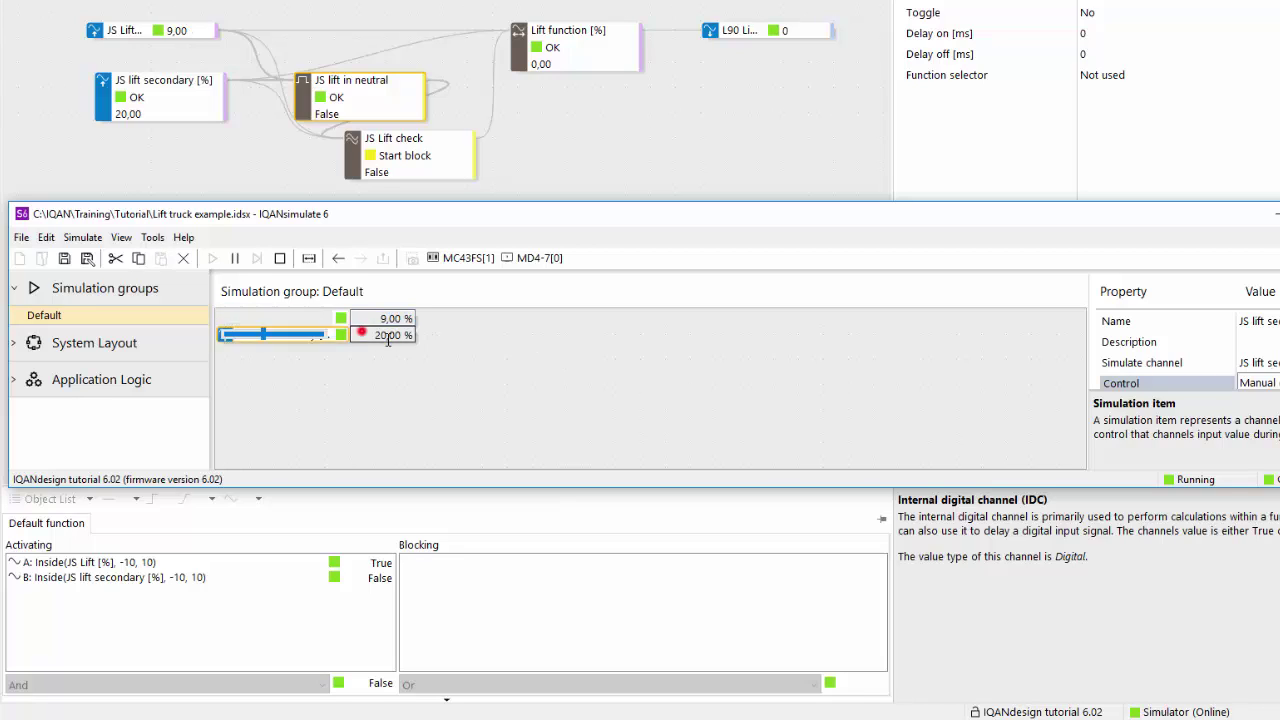
text(5)
key(Return)
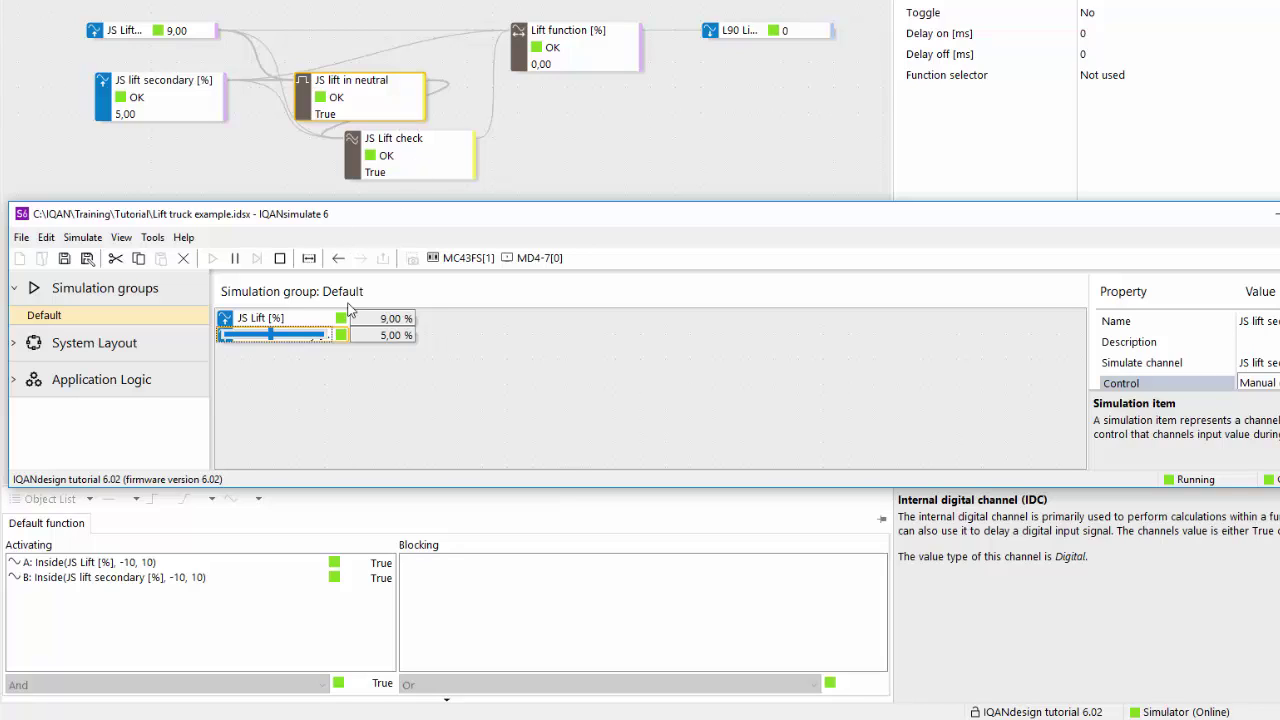
Set the simulated JS lift secondary signal to 12 %, just outside the neutral range
double_click(372, 334)
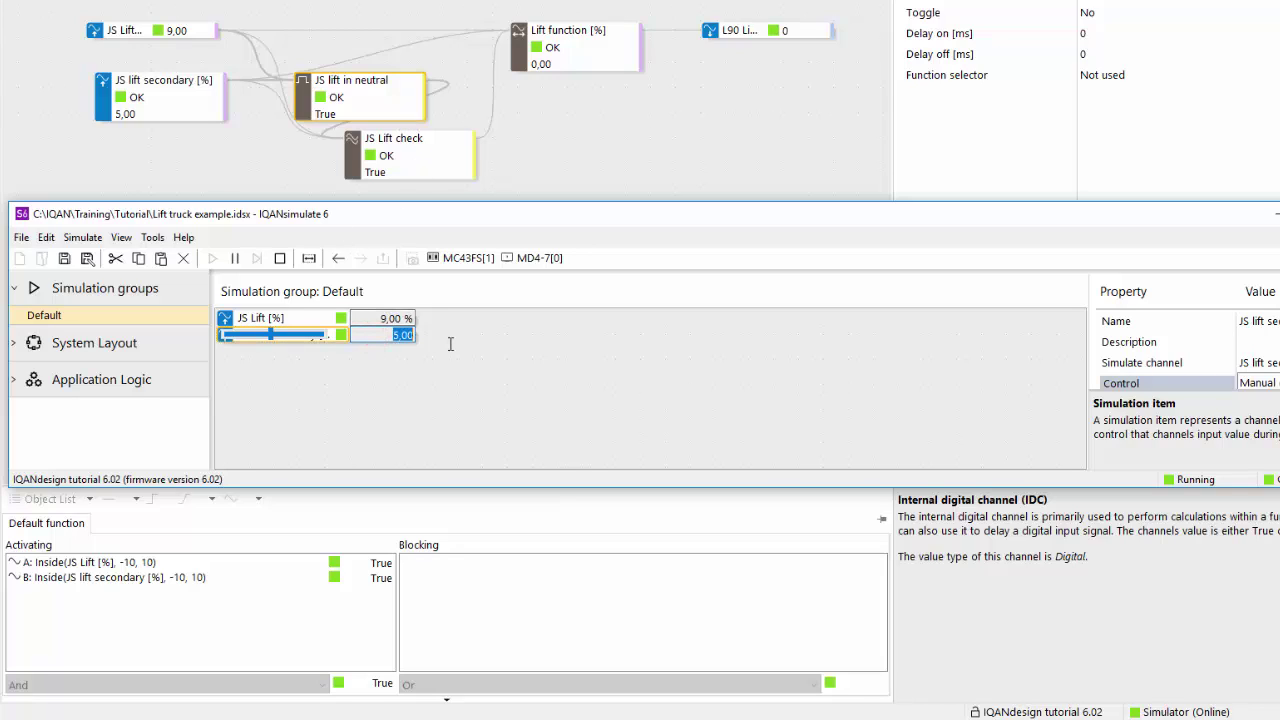
text(12)
key(Return)
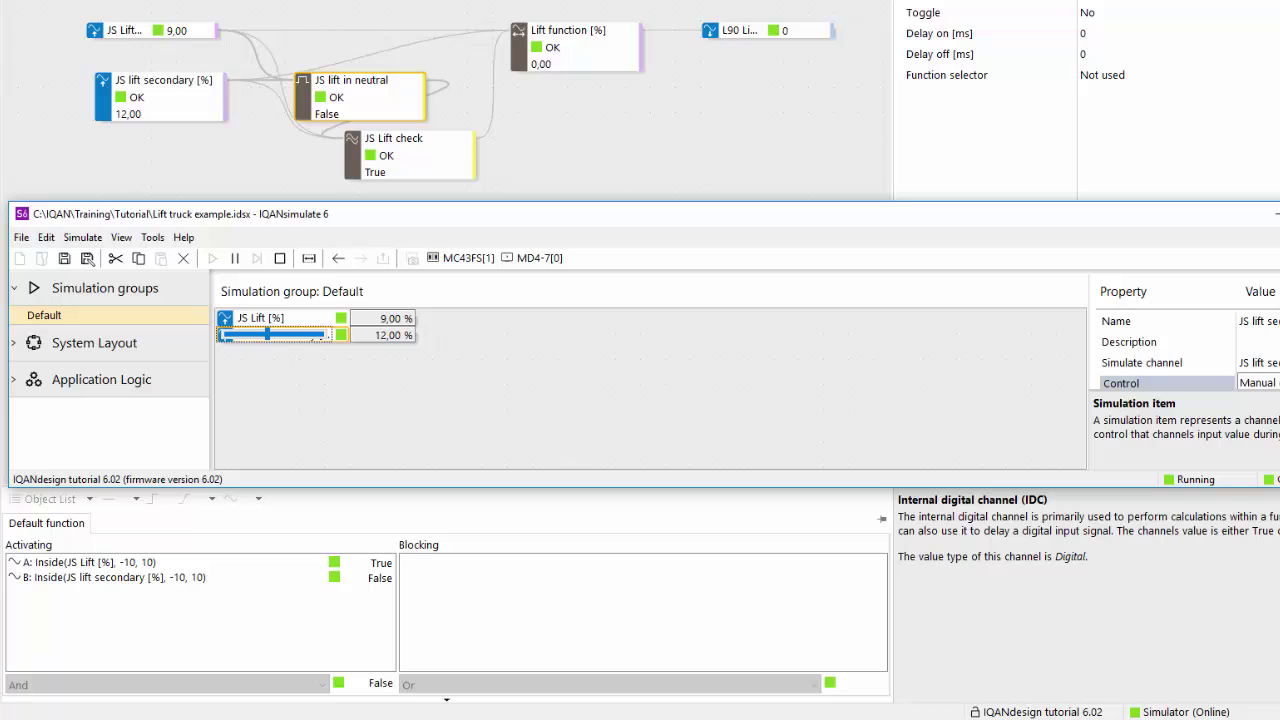
Set the simulated JS Lift signal to 15 %, and raise it further to about 53.7 % to provoke a difference between the joystick signals
double_click(392, 318)
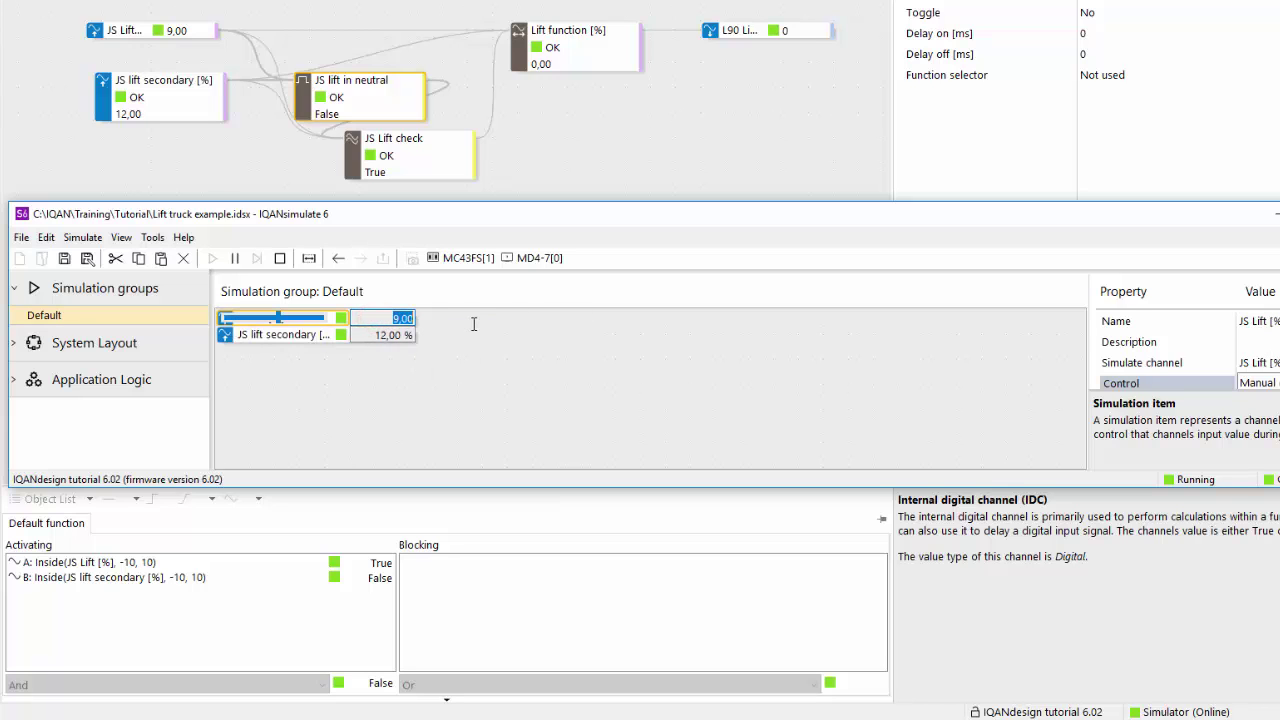
text(15)
key(Return)
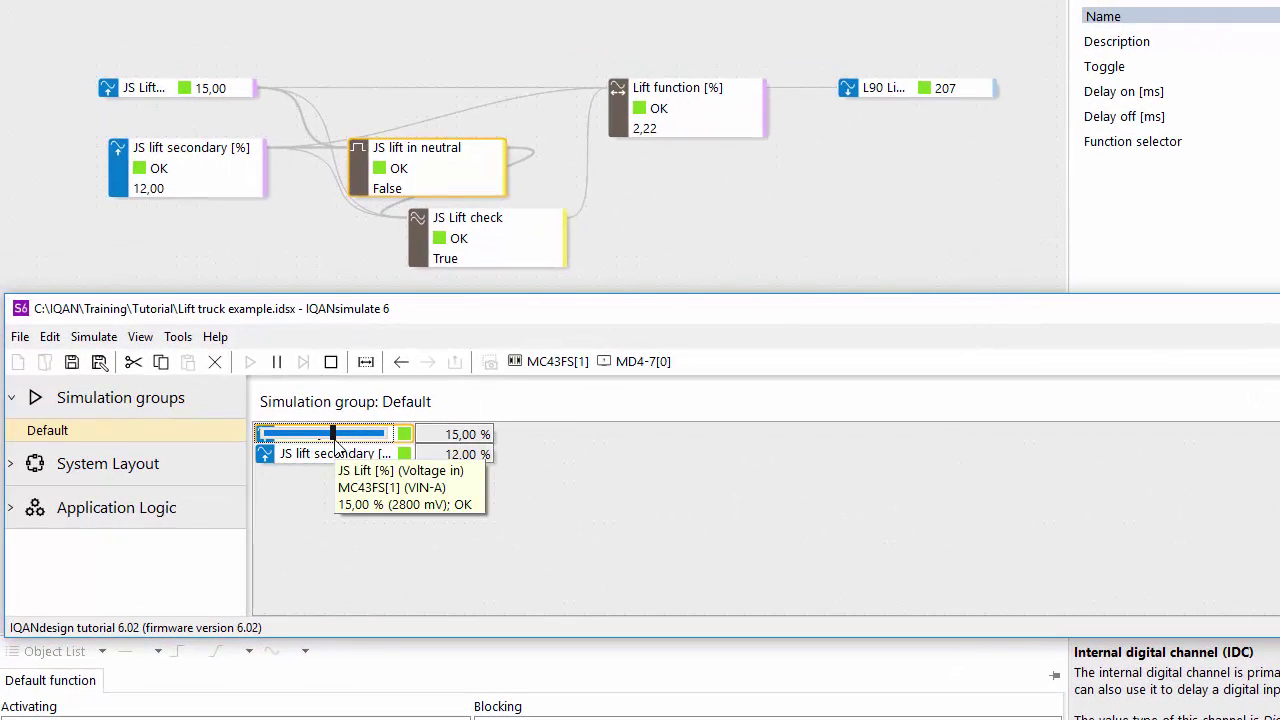
mouse_move(333, 441)
mouse_down()
mouse_move(318, 434)
mouse_move(357, 440)
mouse_up()
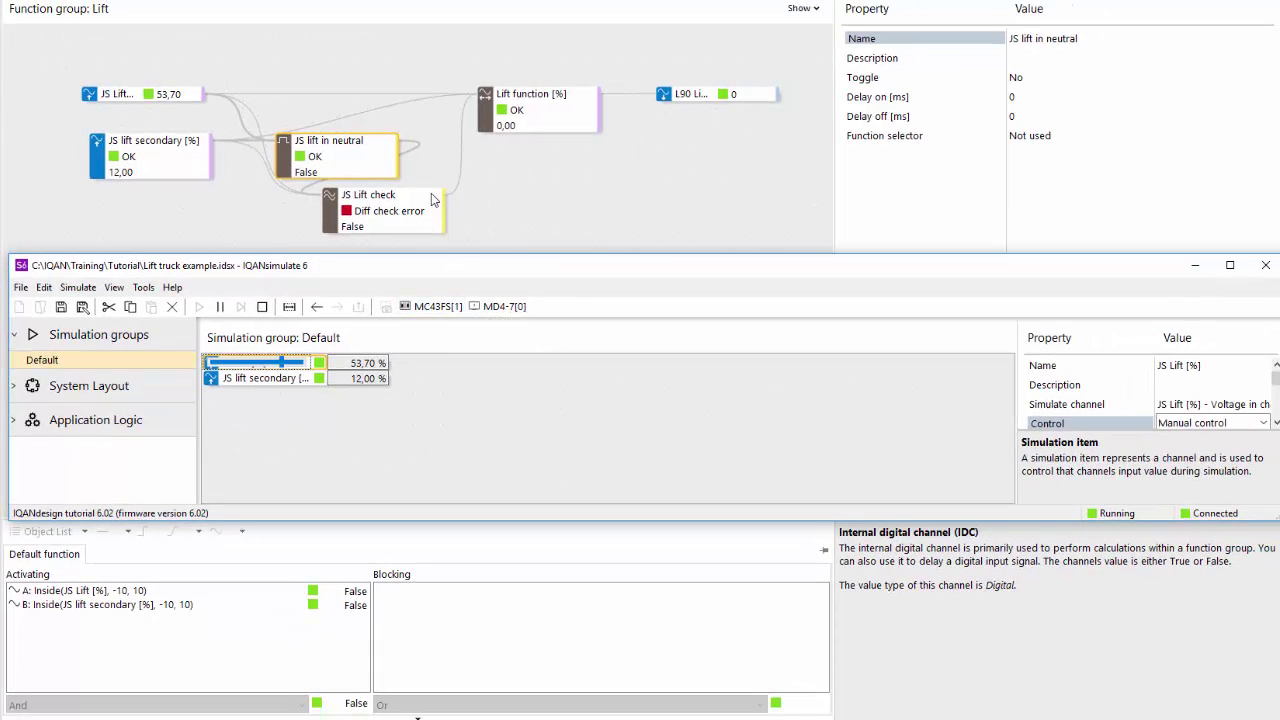
Control the simulated JS lift secondary from the MC43FS voltage input JS Lift [%] using its scaled value, and vary the JS Lift signal
click(295, 379)
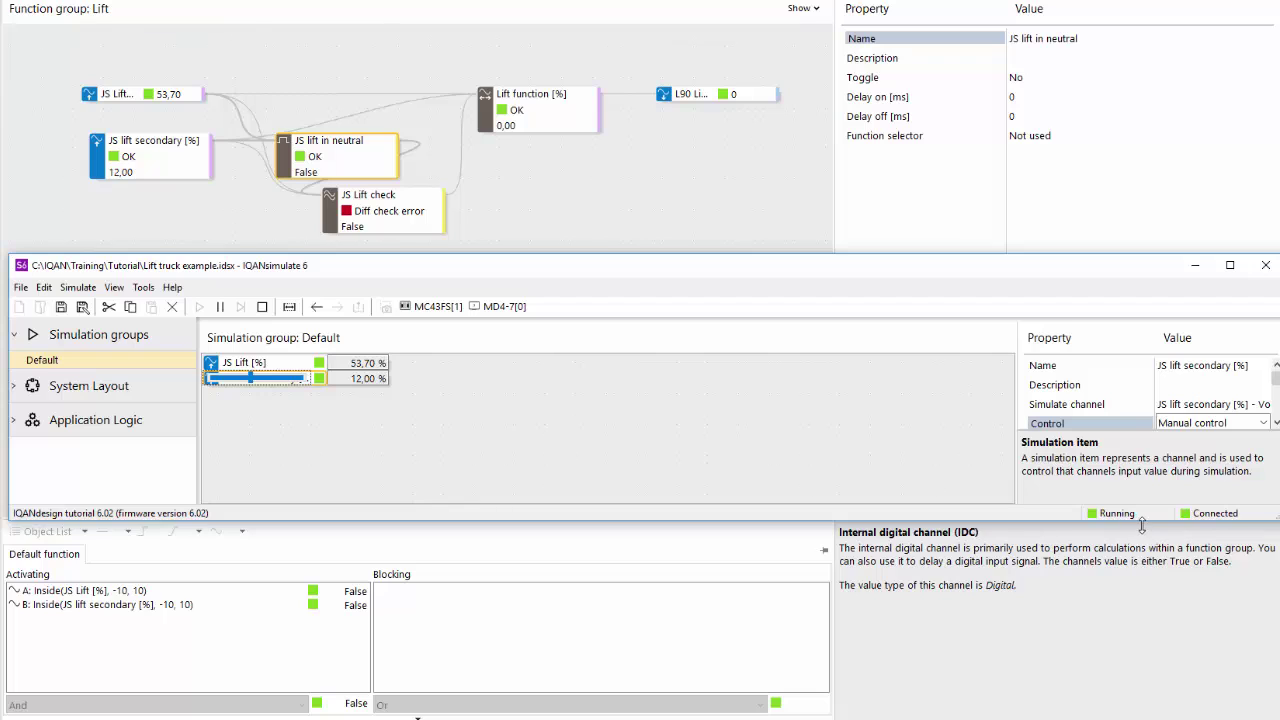
drag(1141, 521, 1146, 575)
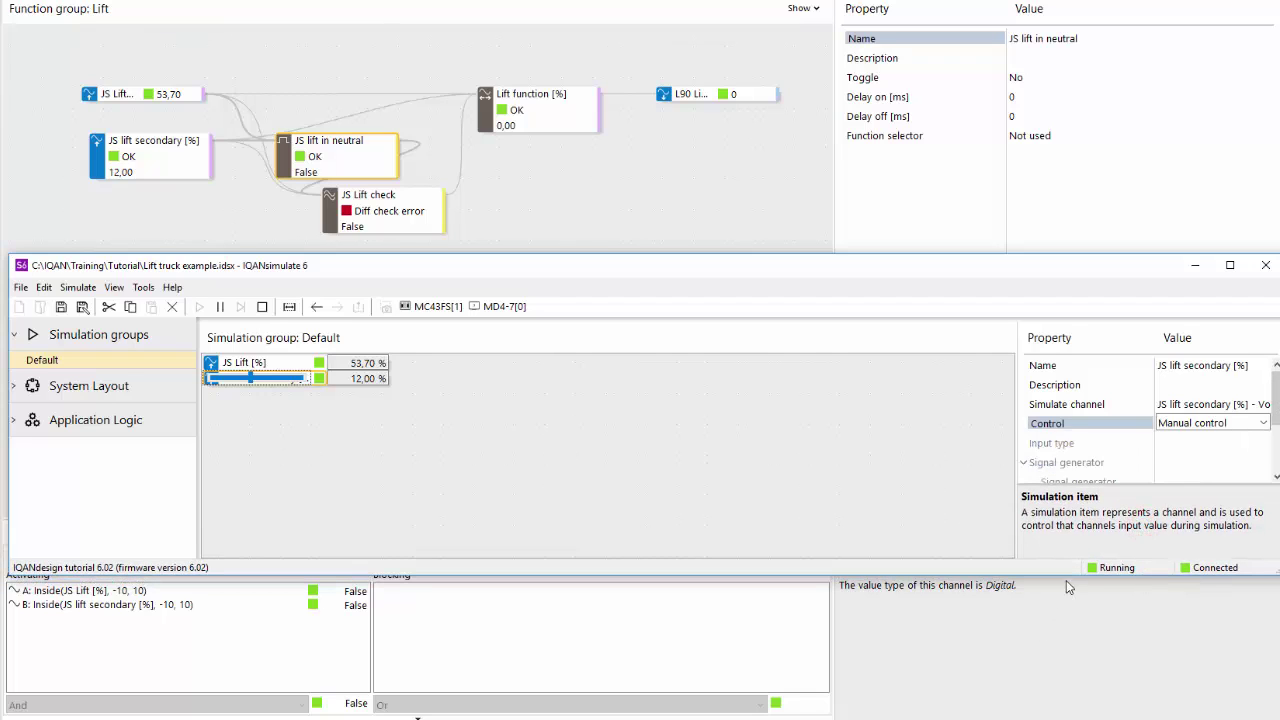
drag(1070, 593, 1075, 632)
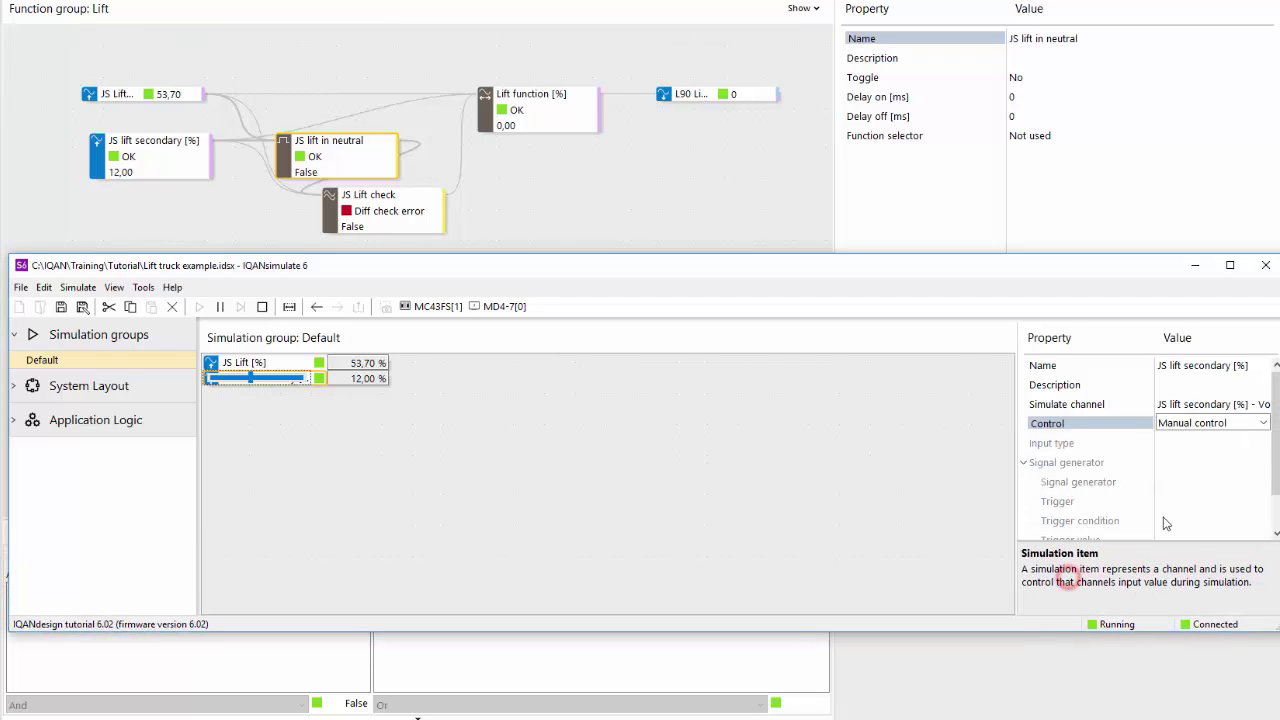
click(1263, 423)
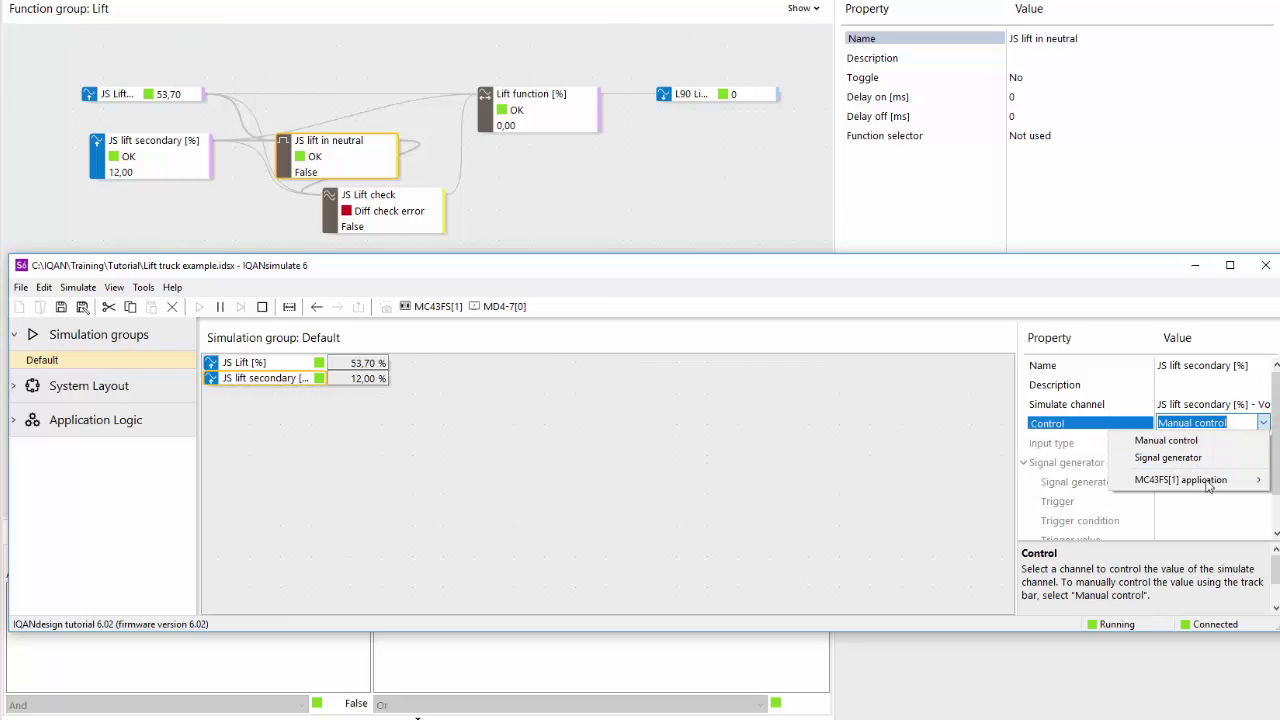
mouse_move(1208, 486)
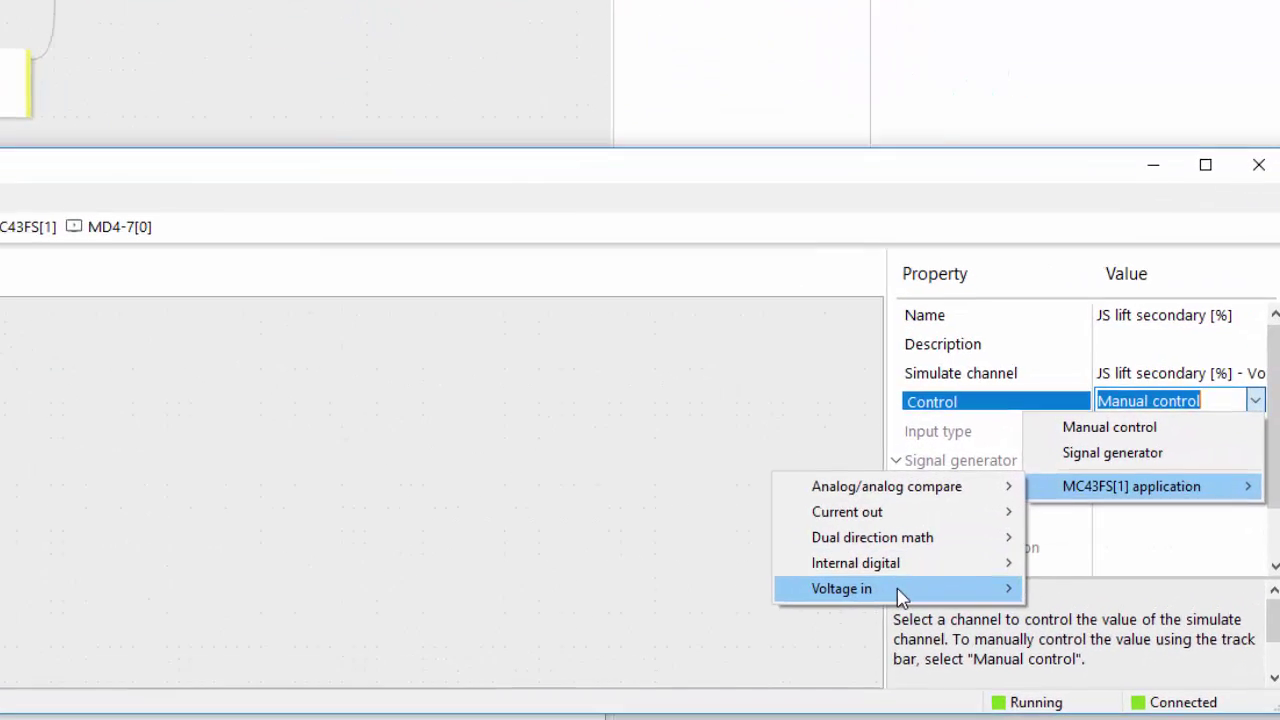
mouse_move(1015, 549)
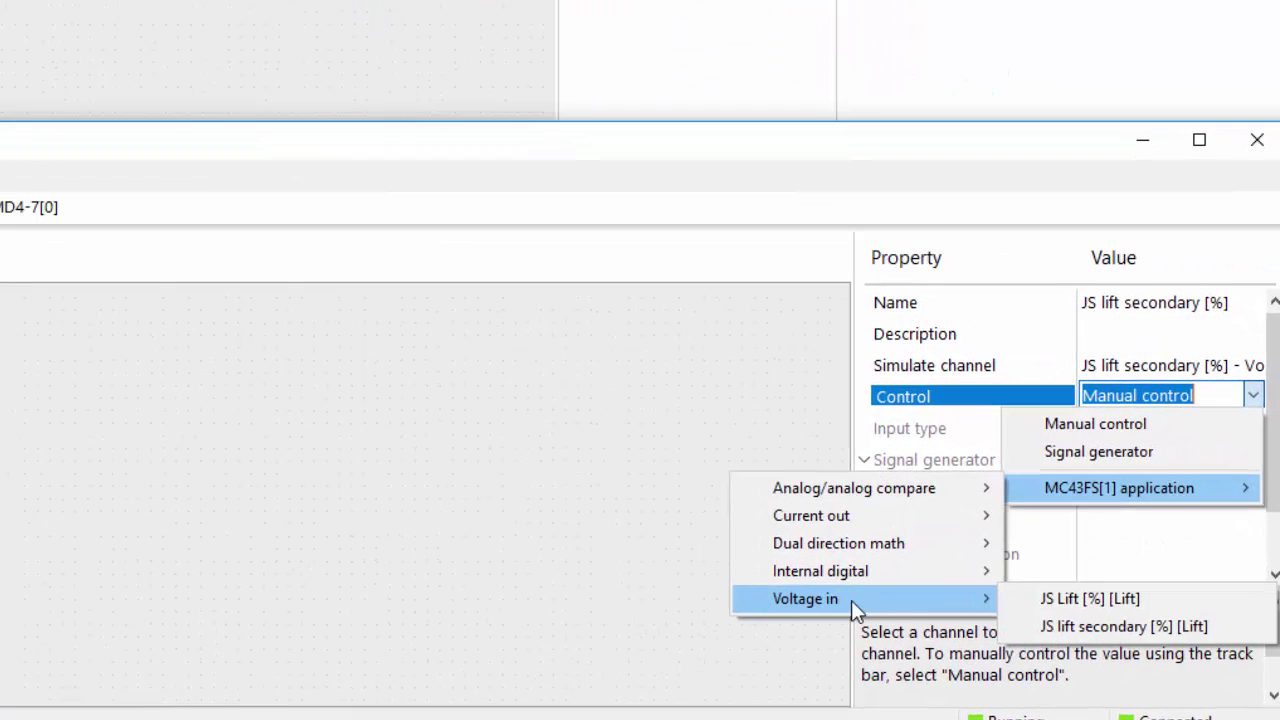
click(1088, 600)
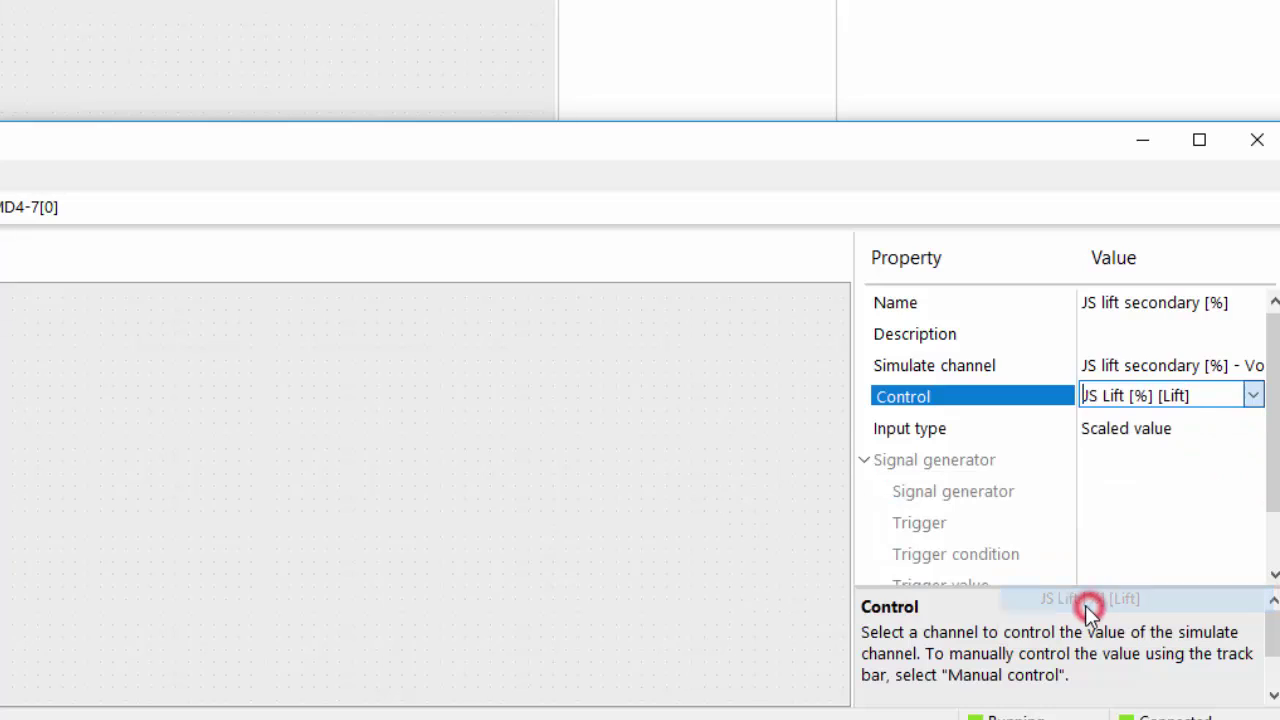
click(1204, 438)
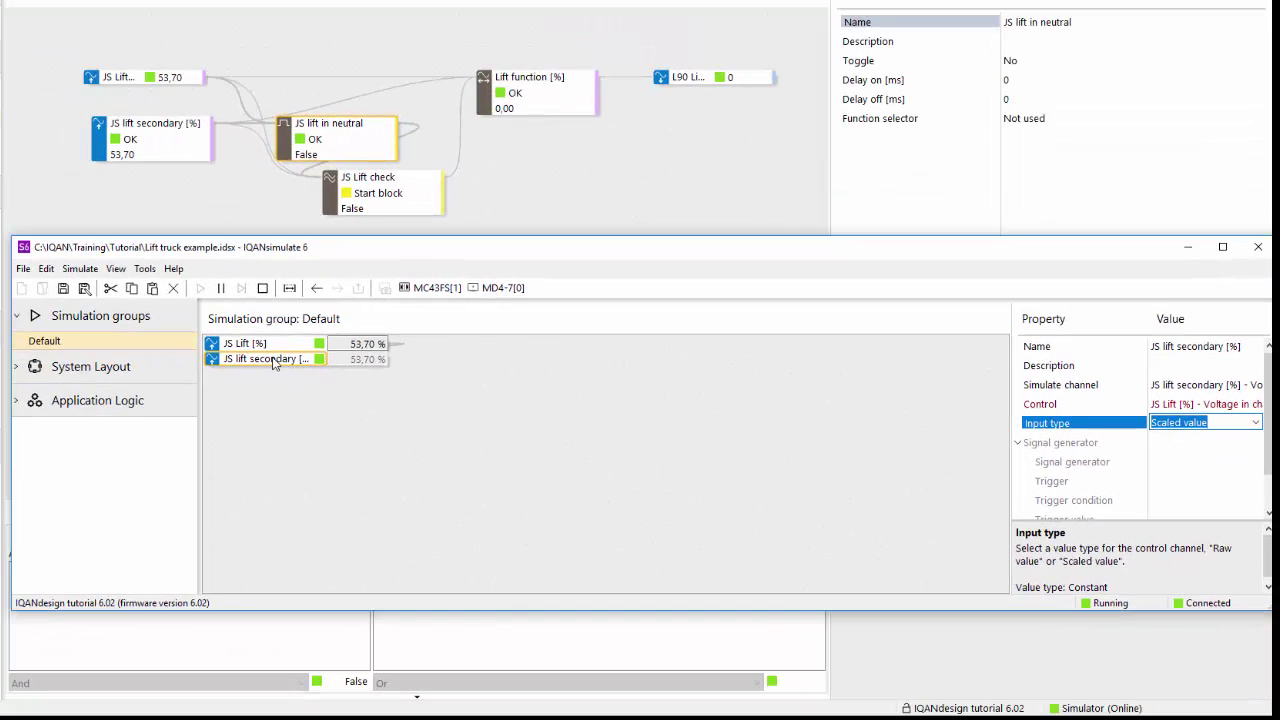
click(248, 344)
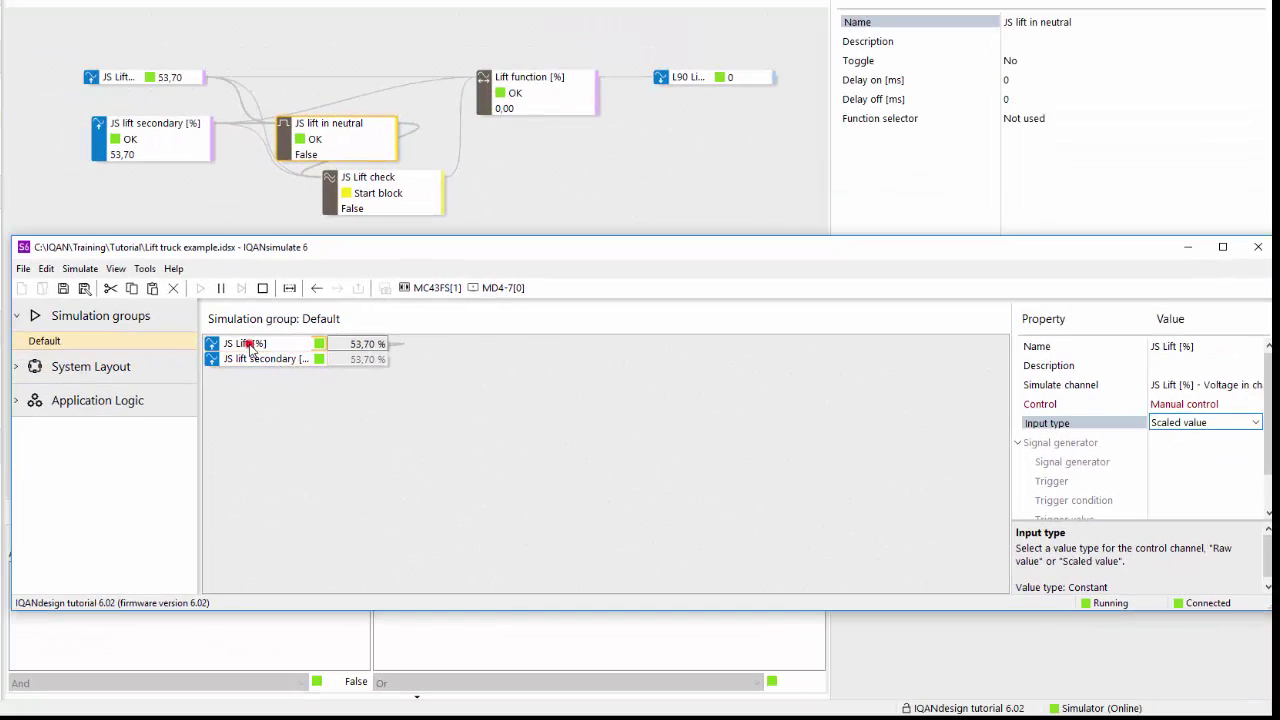
mouse_move(283, 344)
mouse_down()
mouse_move(261, 346)
mouse_move(274, 344)
mouse_up()
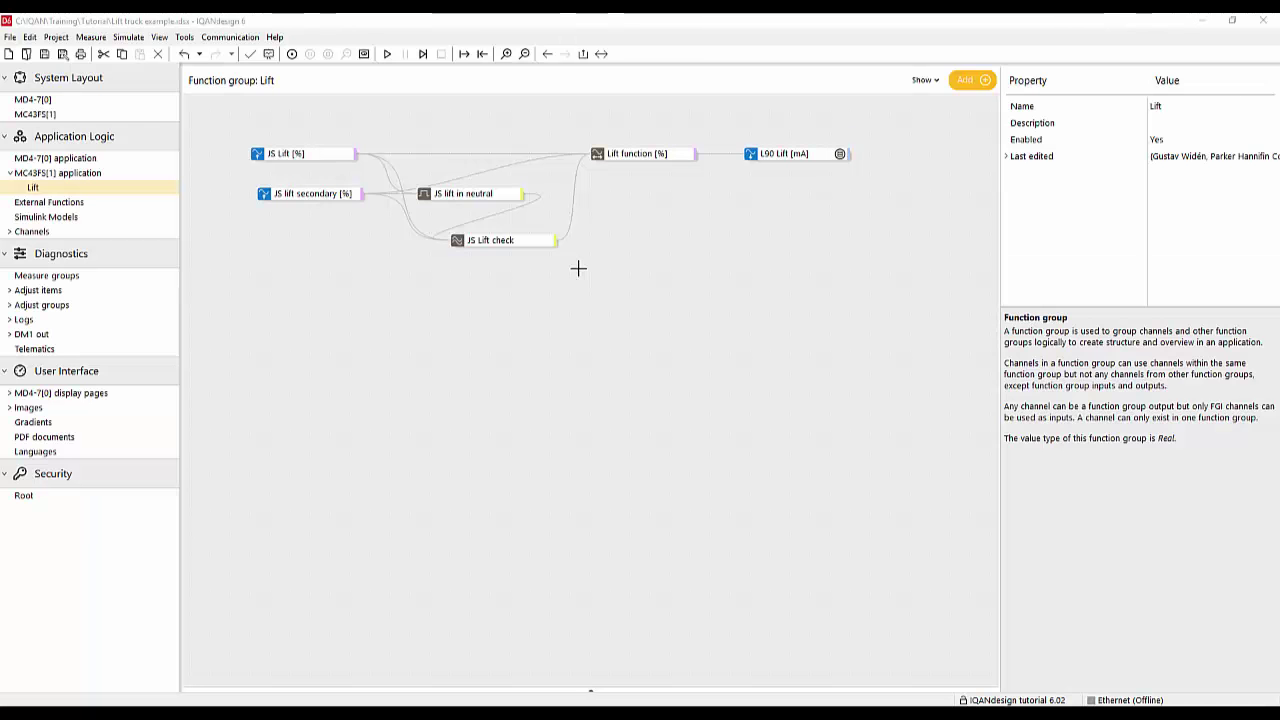
Add a Digital in channel named test enable below JS Lift check in the Lift function group
double_click(529, 292)
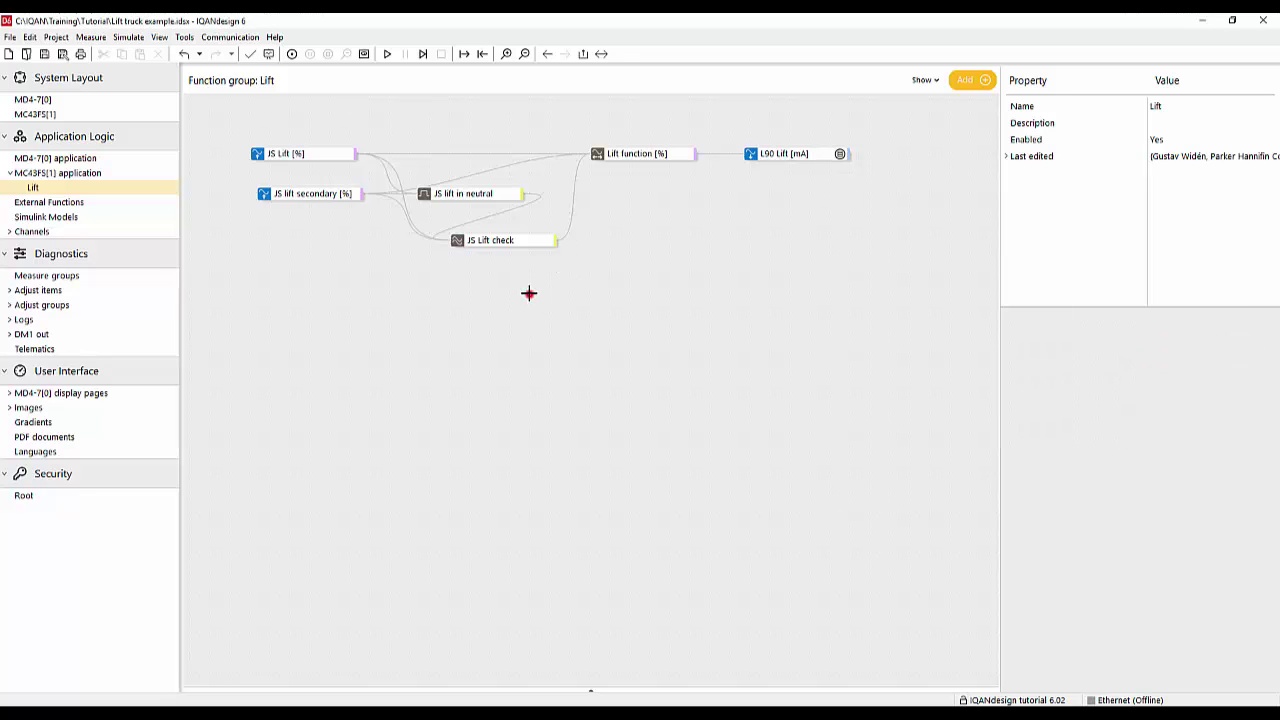
text(di)
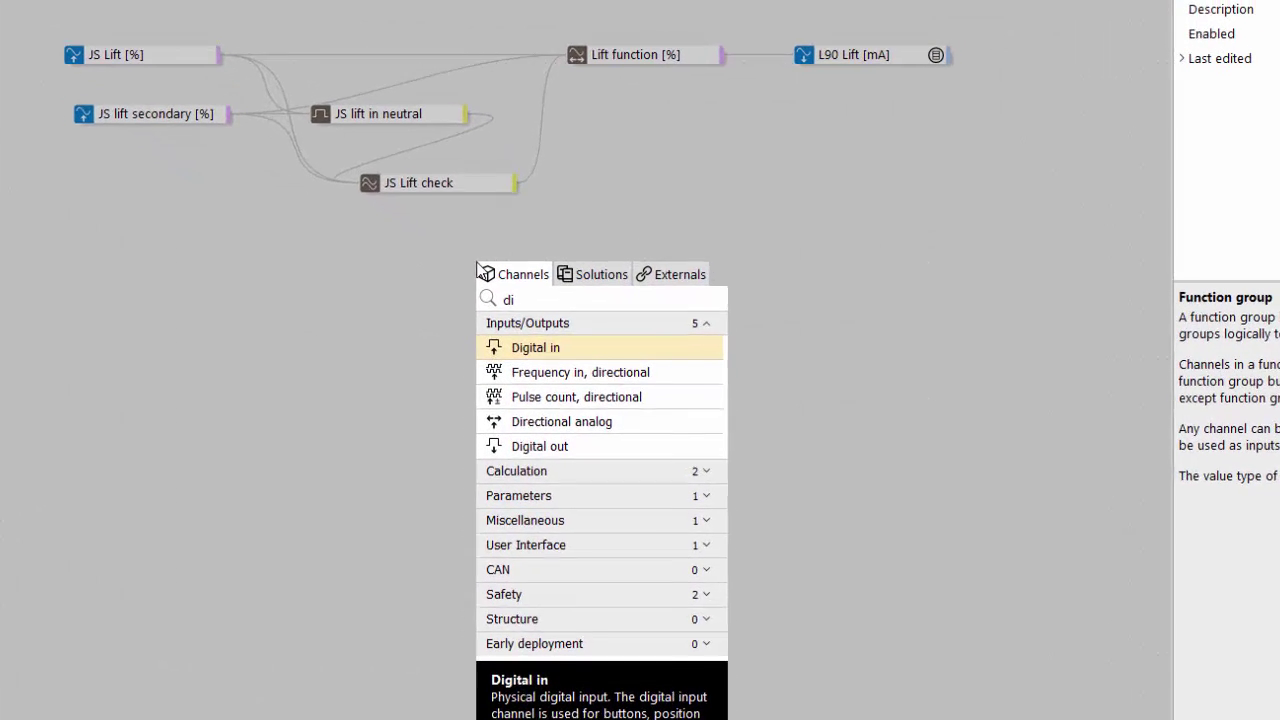
key(Return)
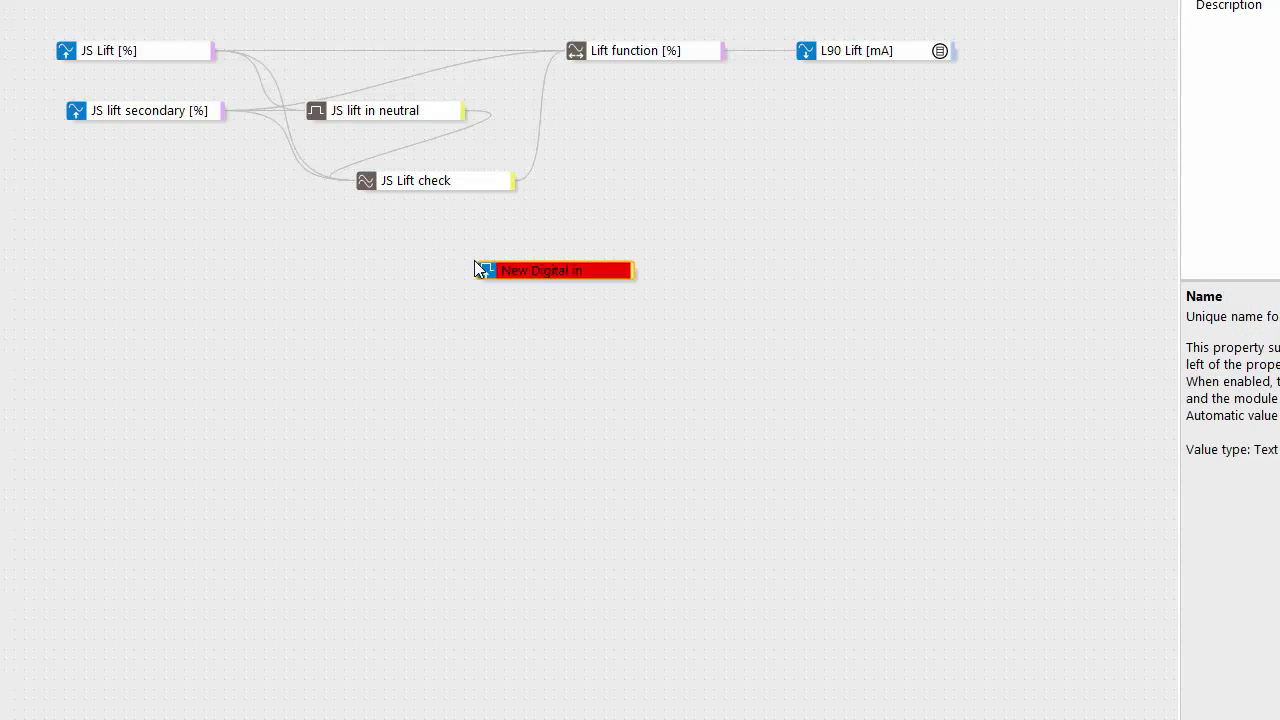
text(test enable)
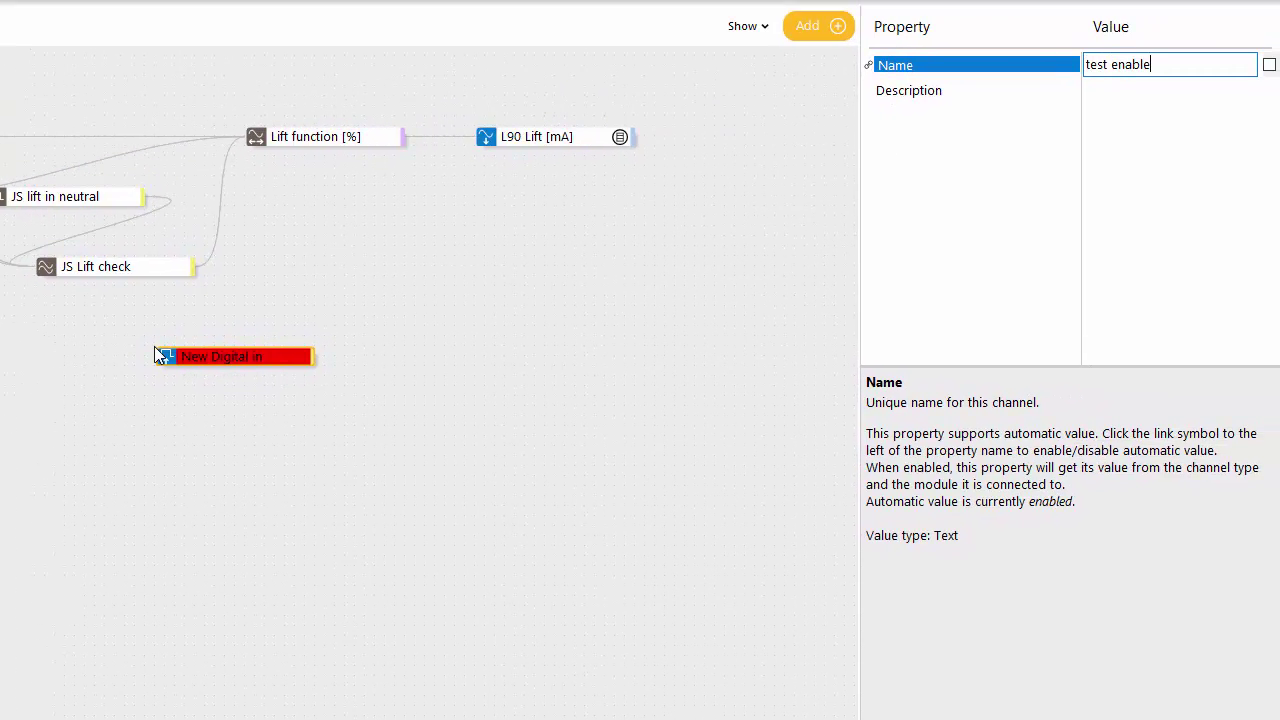
key(Return)
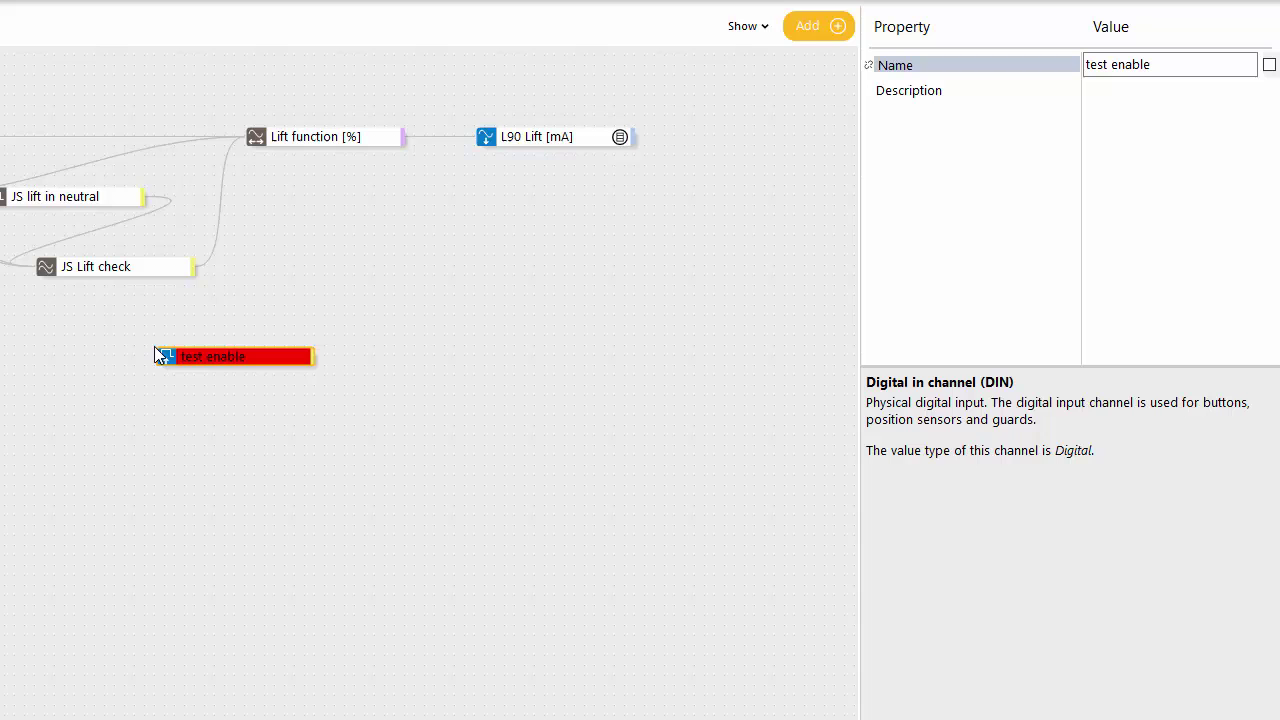
Assign the test enable digital input to DIN-A on the MC43FS[1] module
right_click(217, 358)
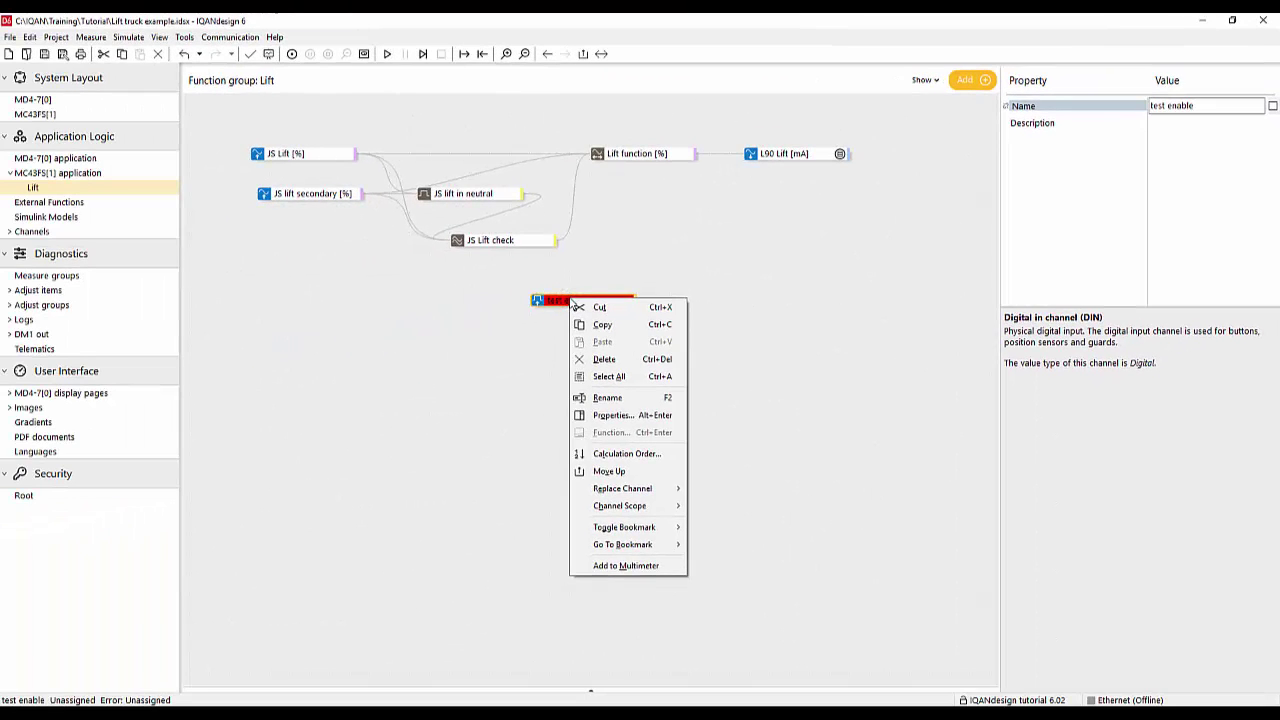
key(Escape)
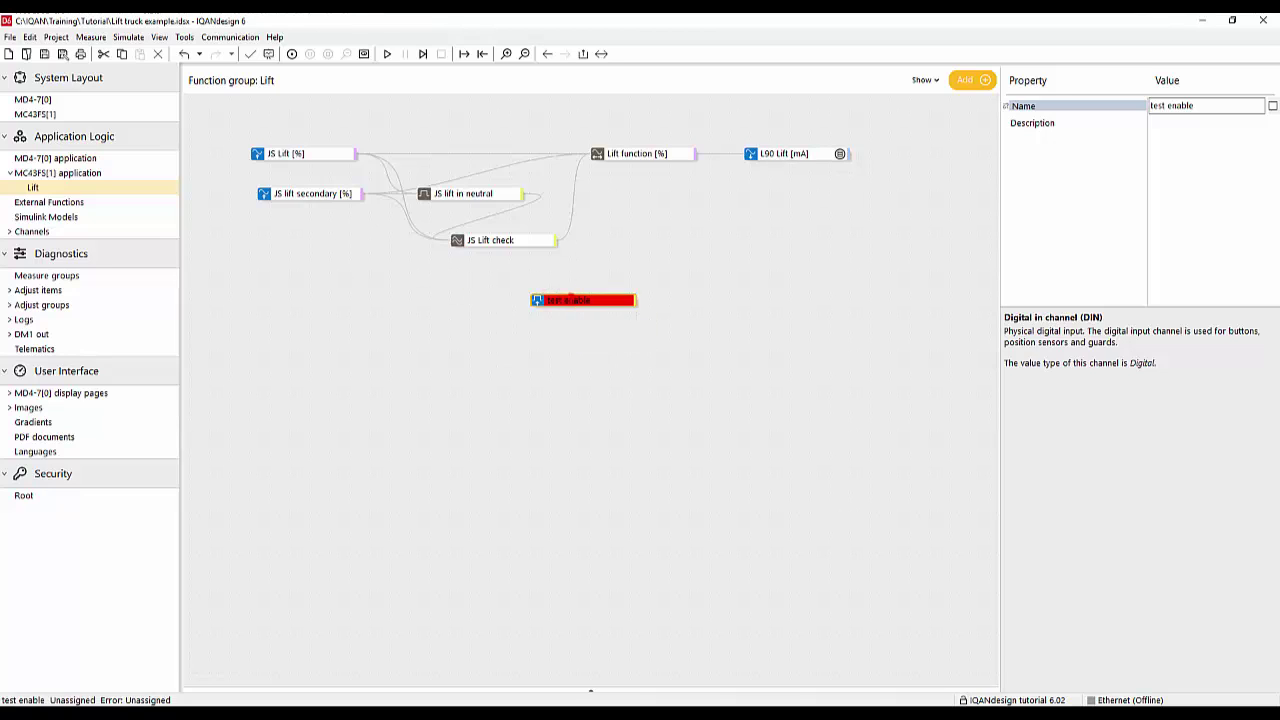
drag(124, 114, 126, 114)
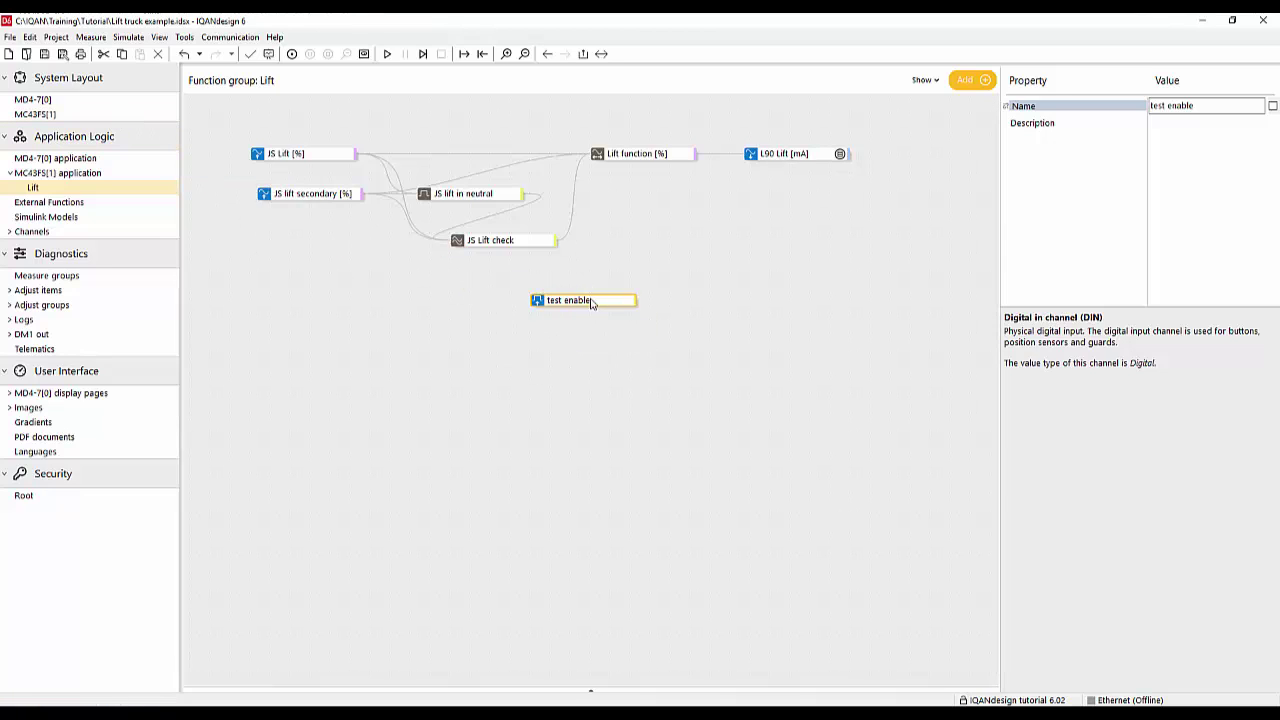
Move test enable up to the parent group and place its function group input below the JS lift secondary channel
right_click(591, 301)
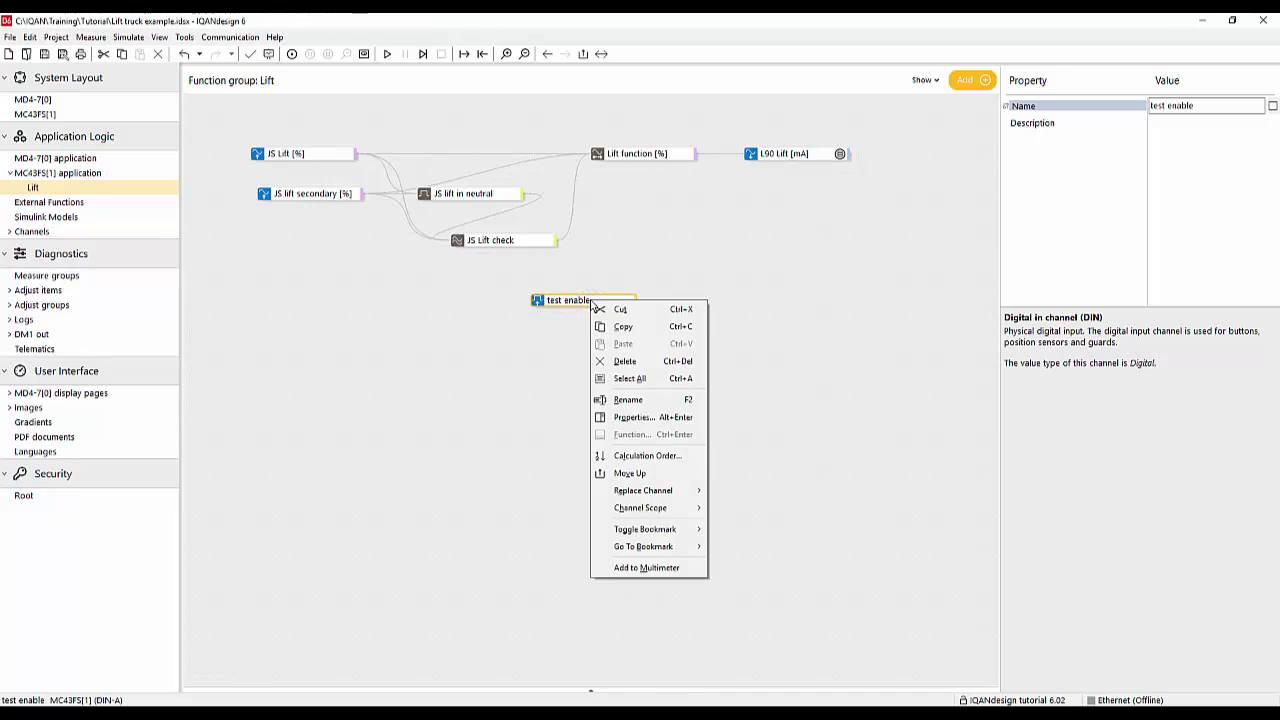
click(646, 474)
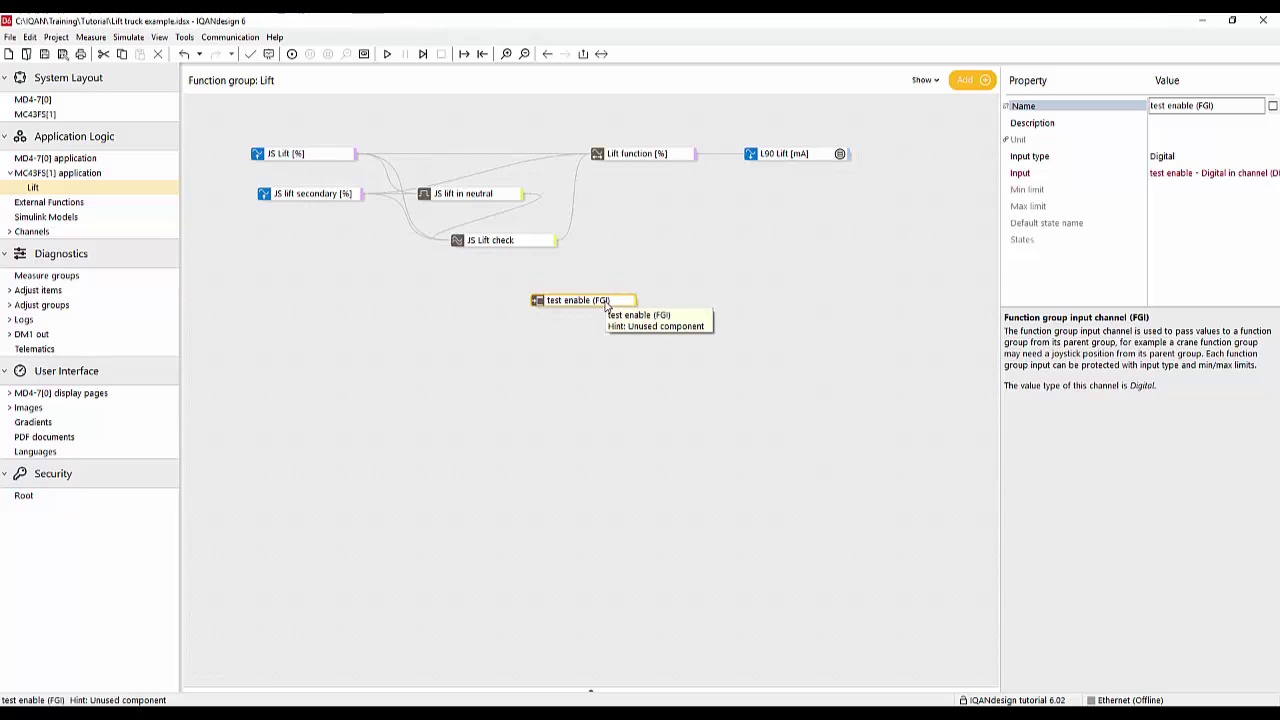
drag(605, 307, 313, 328)
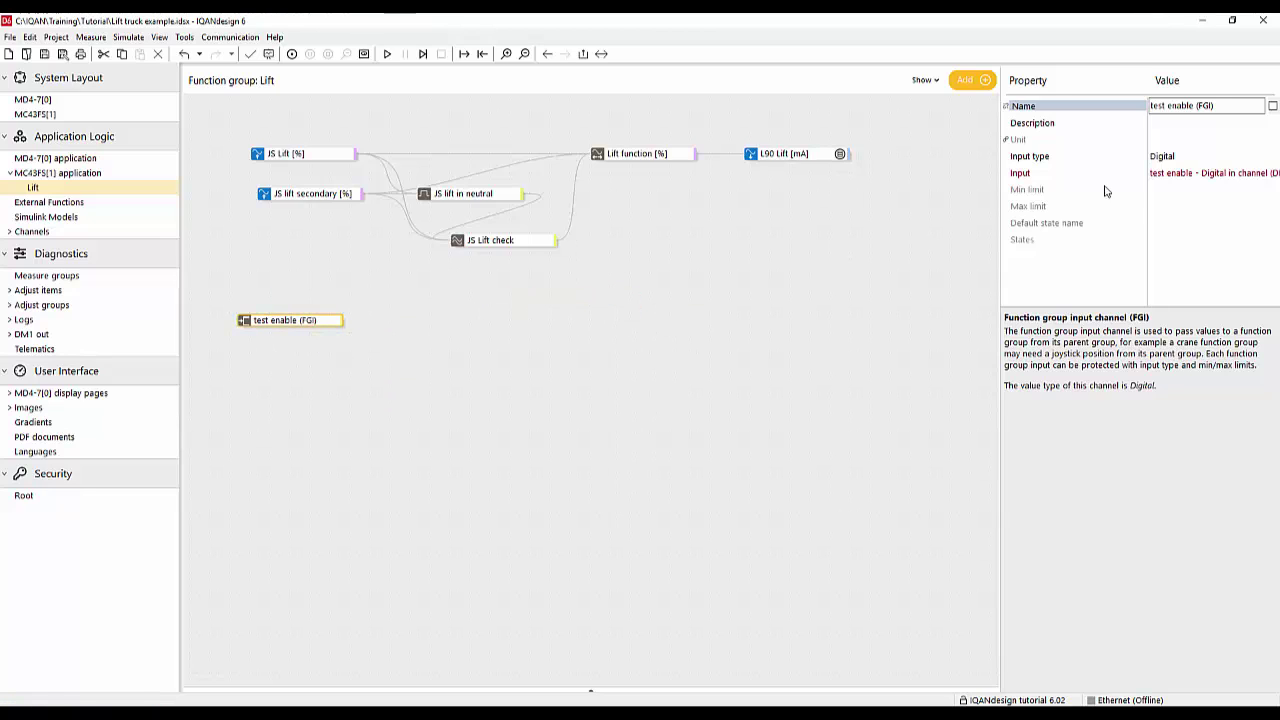
Rename the test enable function group input to Enable FGI
click(1046, 110)
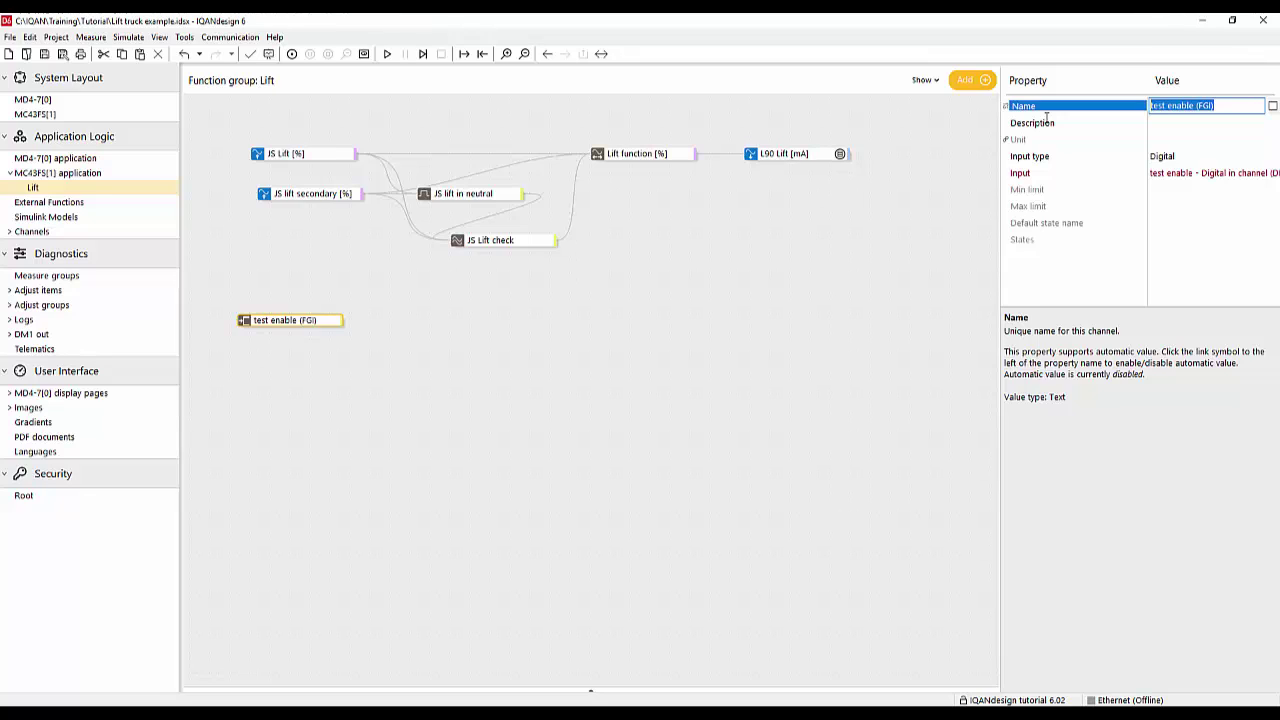
text(E)
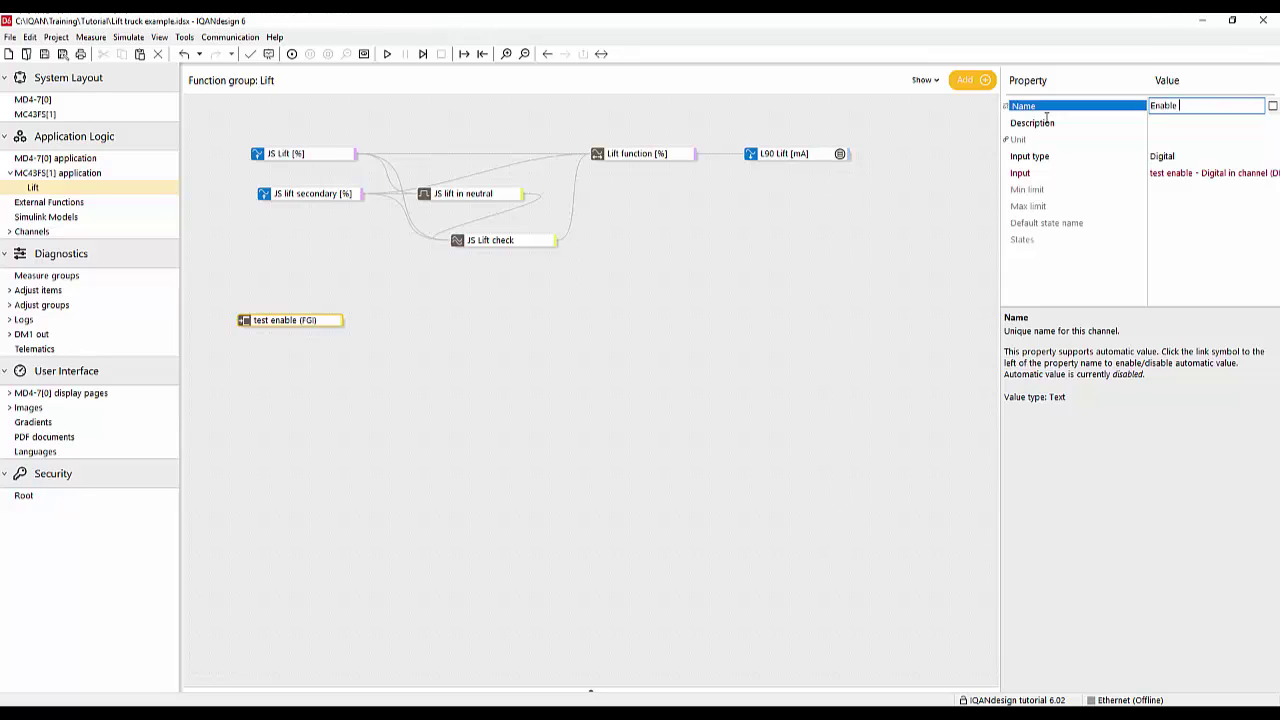
key(Return)
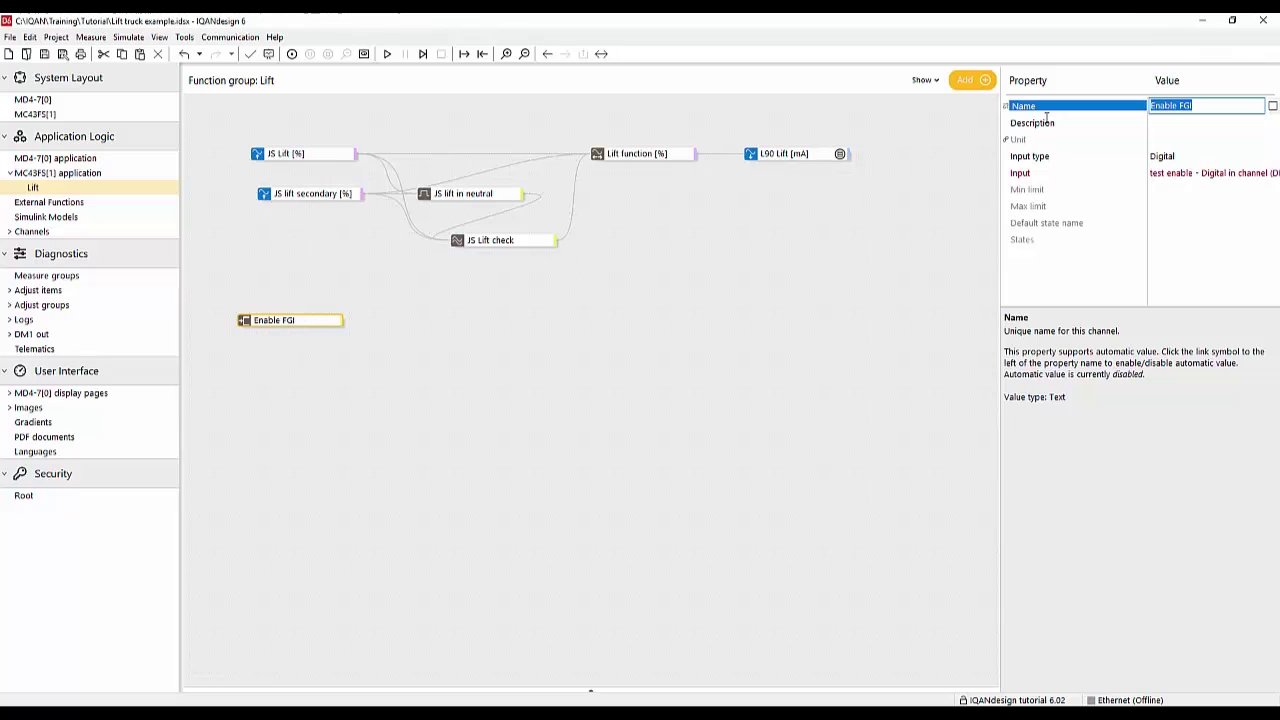
click(606, 313)
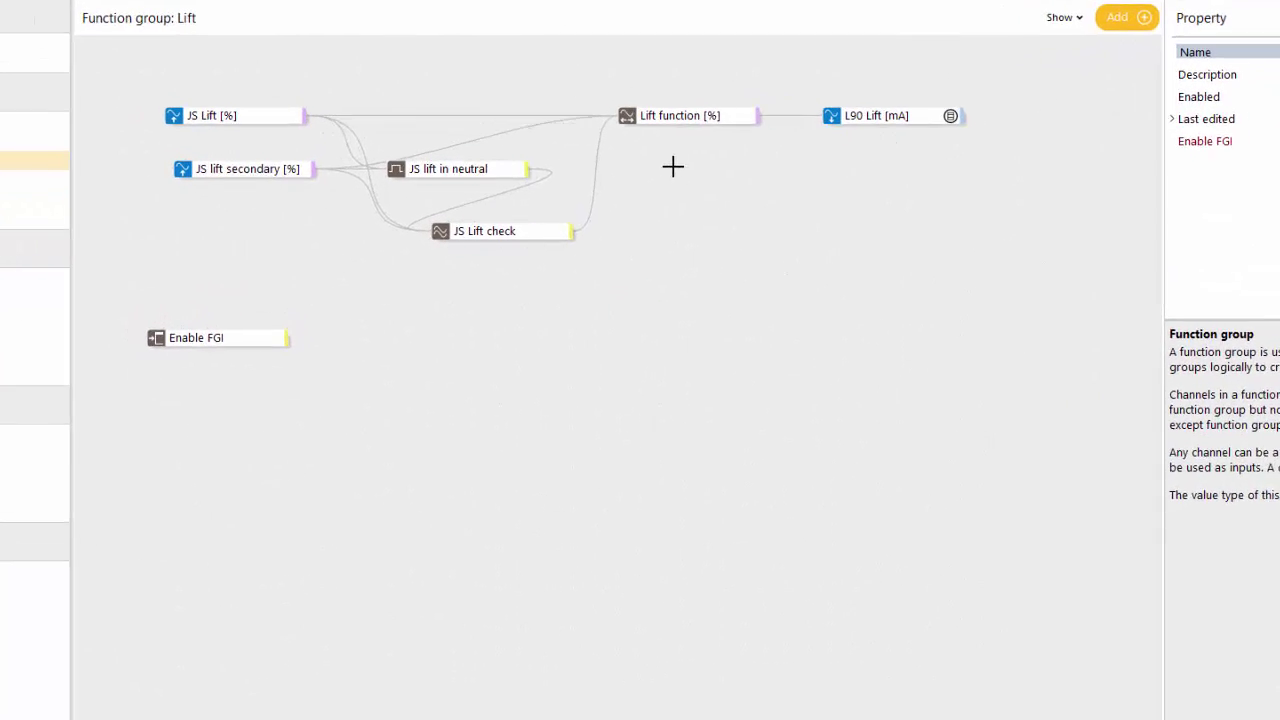
Check the Lift function's limiting logic and add an Internal digital channel named Enable lift output below JS Lift check
click(523, 241)
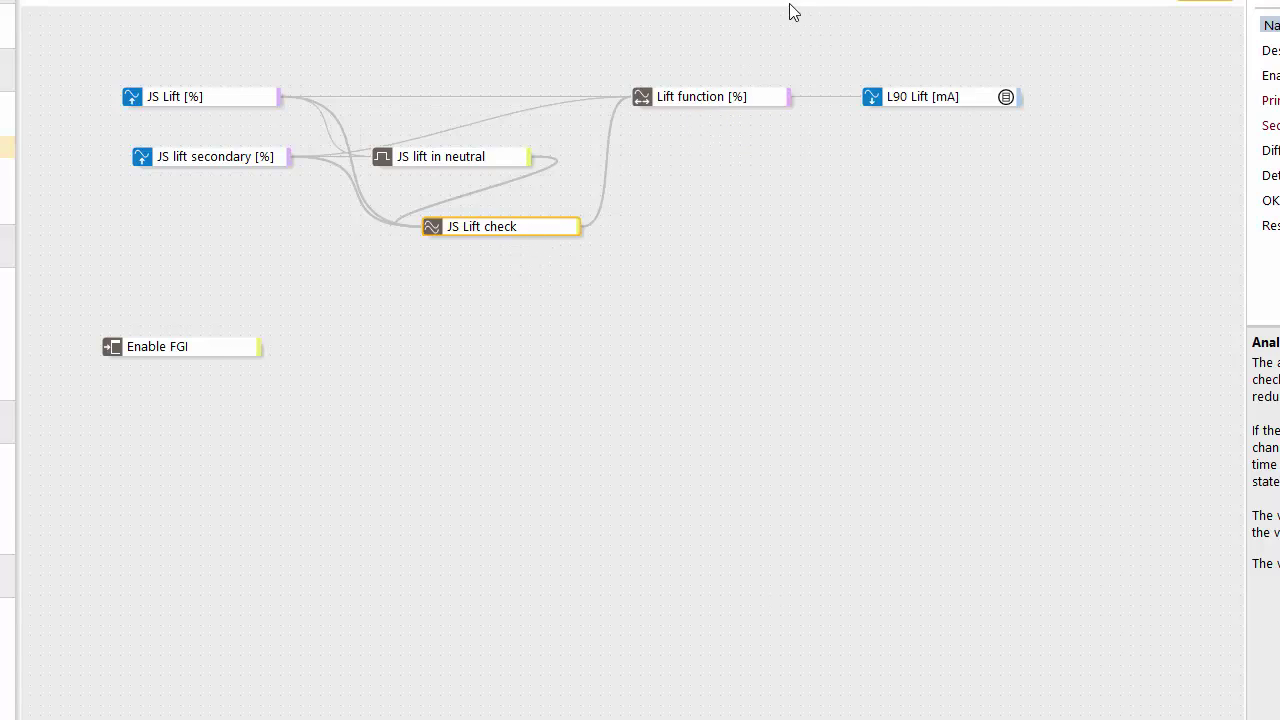
click(717, 92)
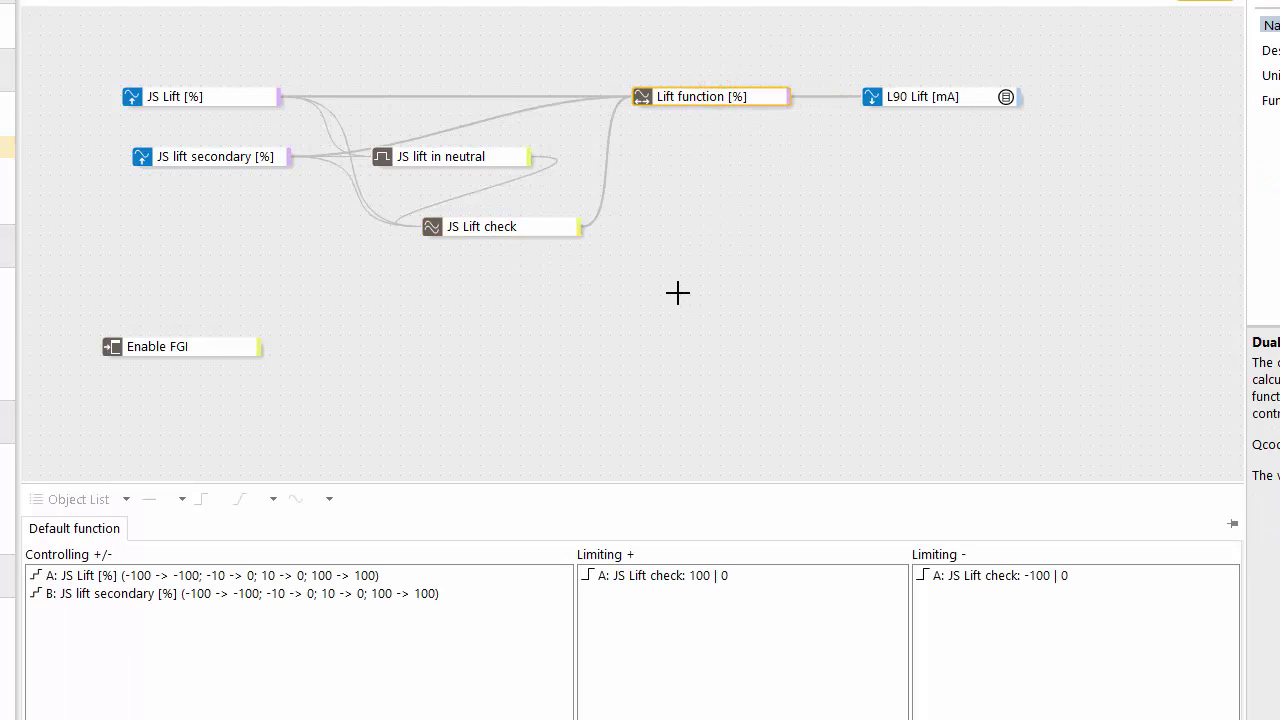
double_click(605, 293)
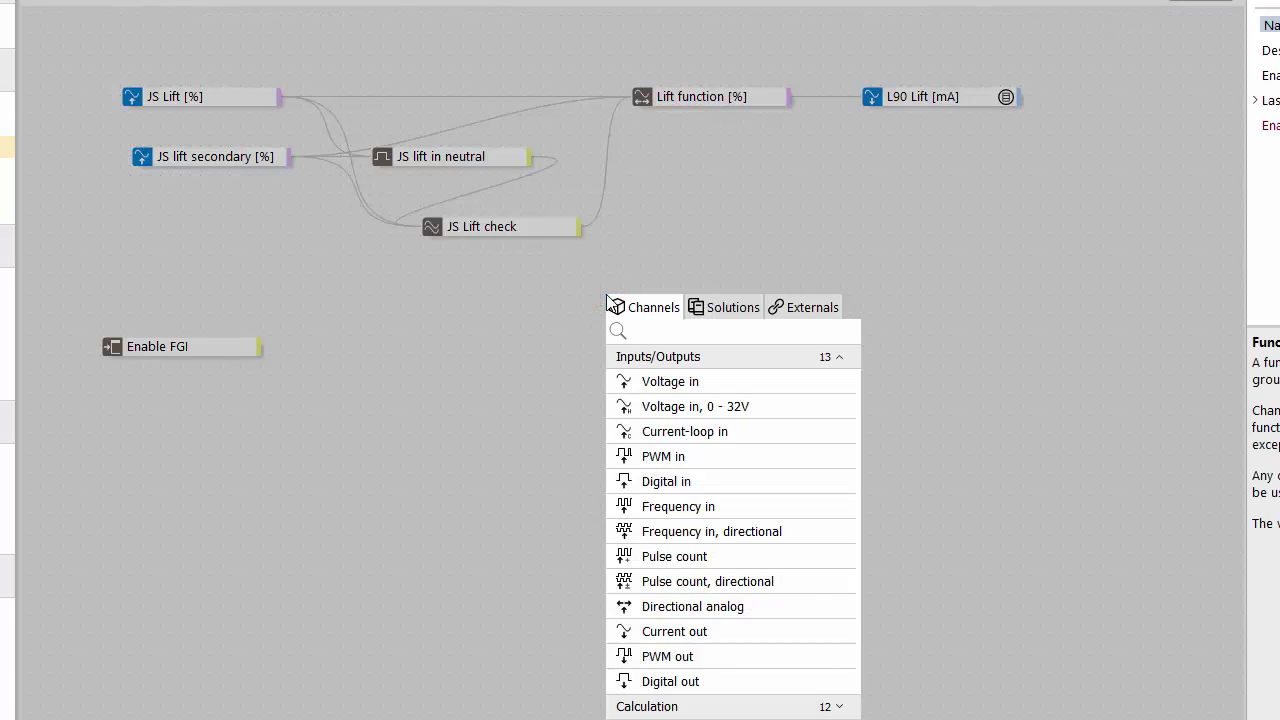
text(idc)
key(Return)
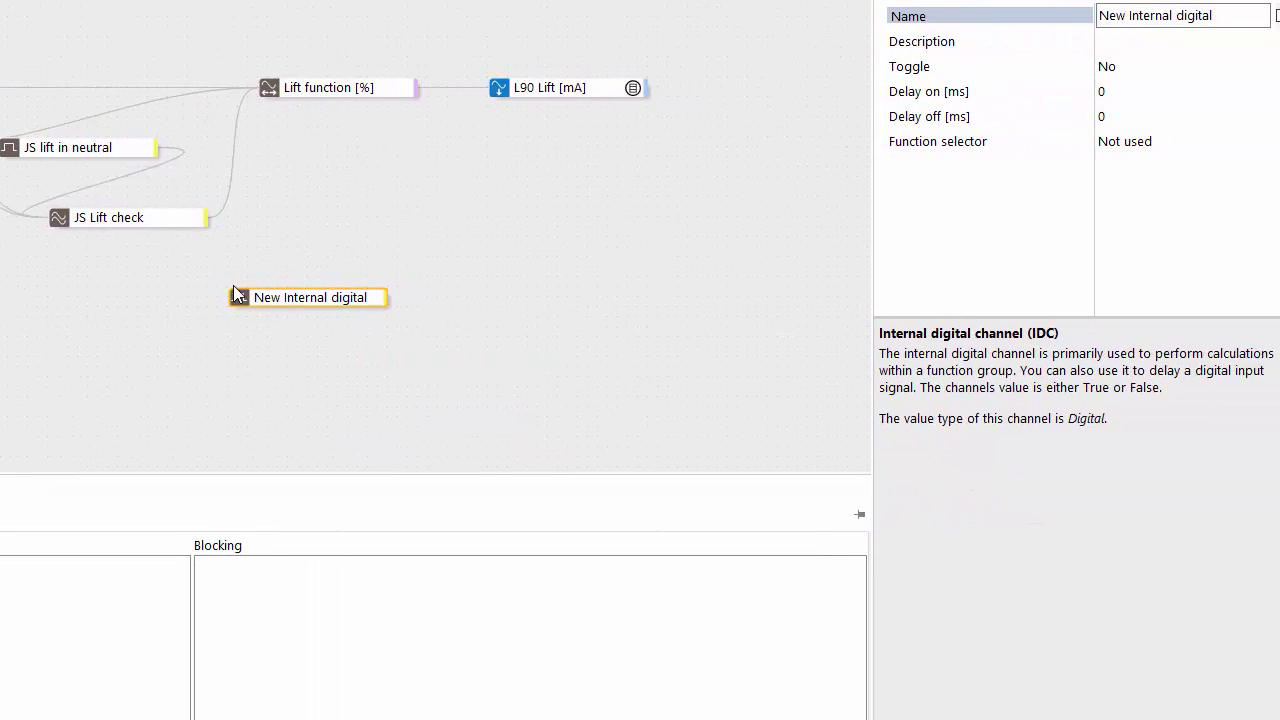
text(Enable l)
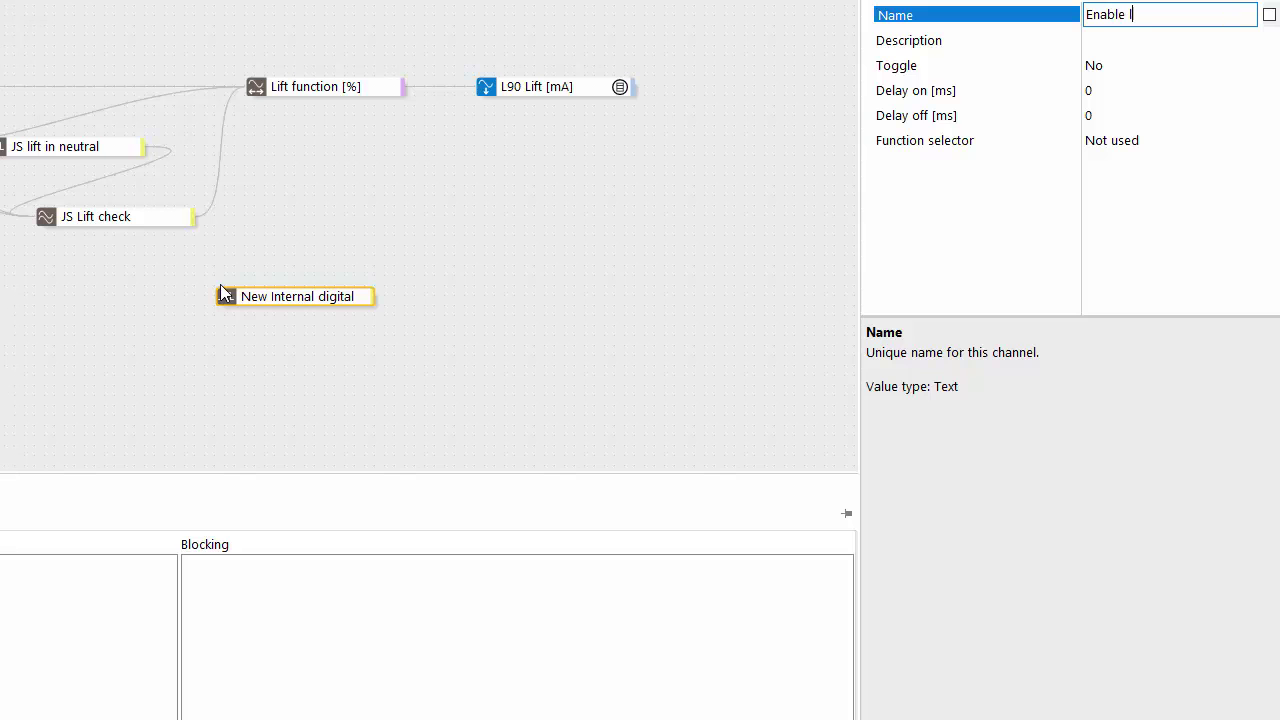
text(ift output)
key(Return)
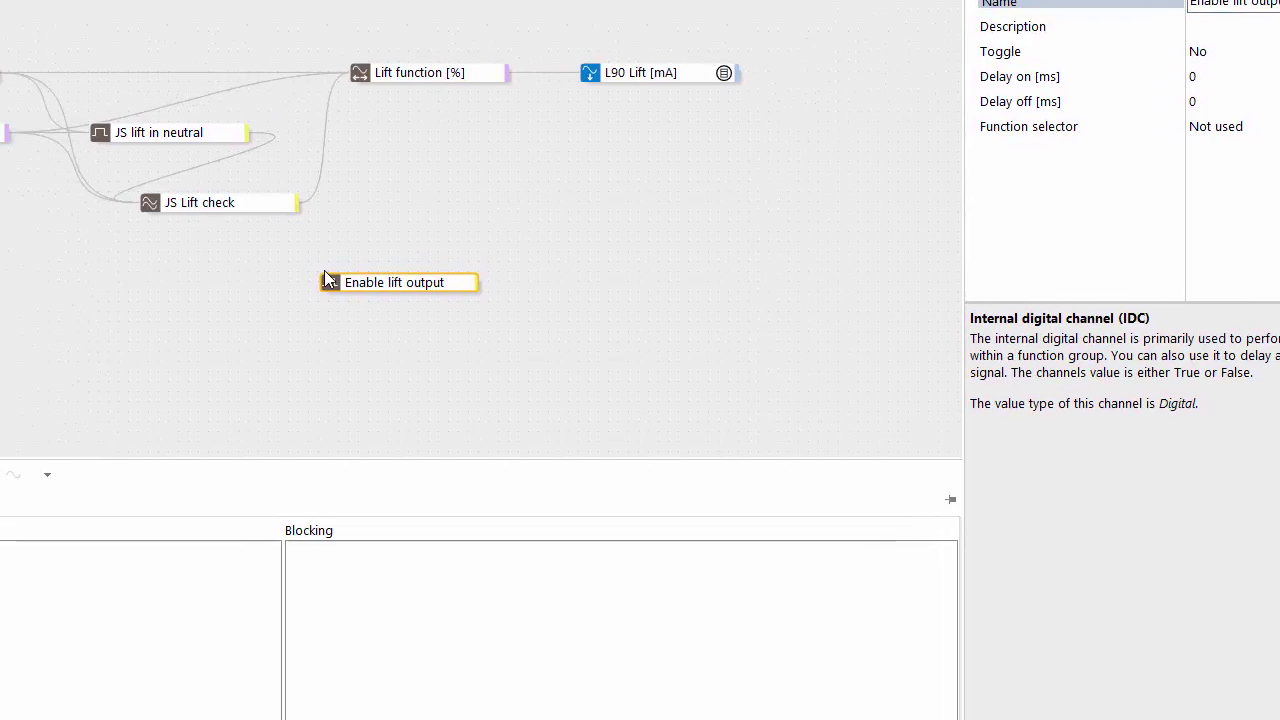
Replace the function group references to JS Lift check with Enable lift output, and check the Lift function's limiting logic
click(575, 169)
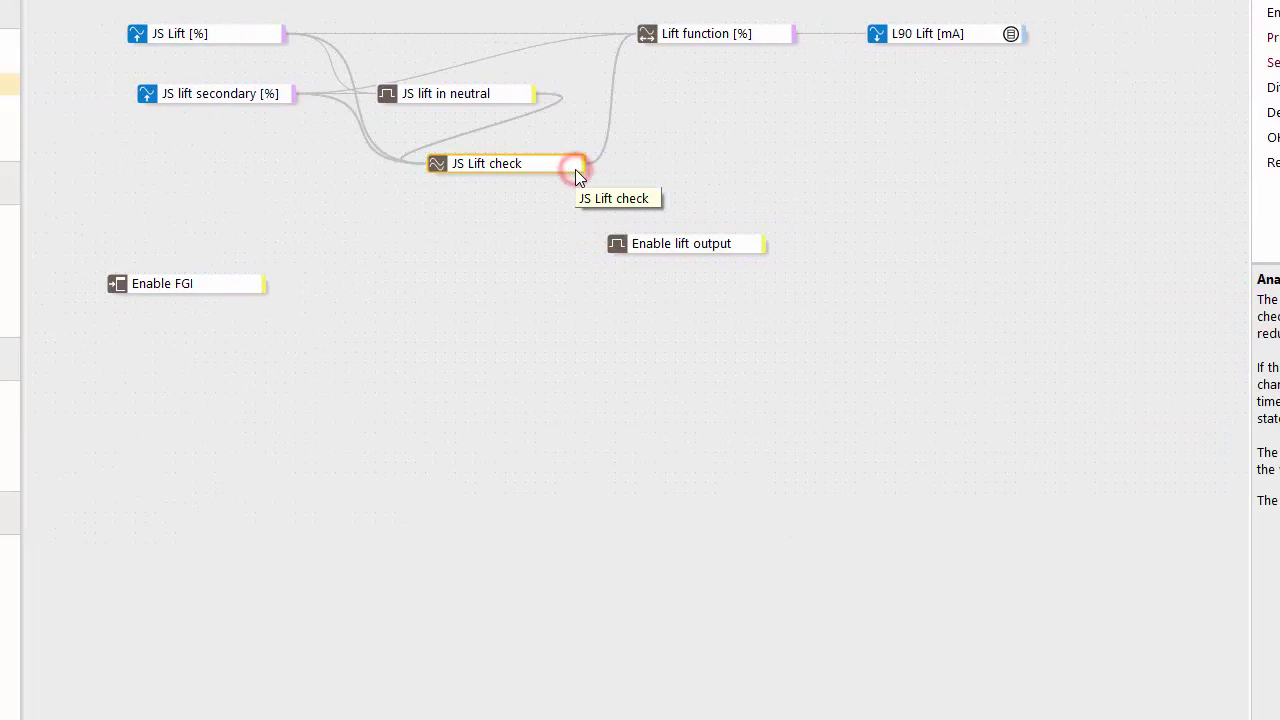
right_click(576, 172)
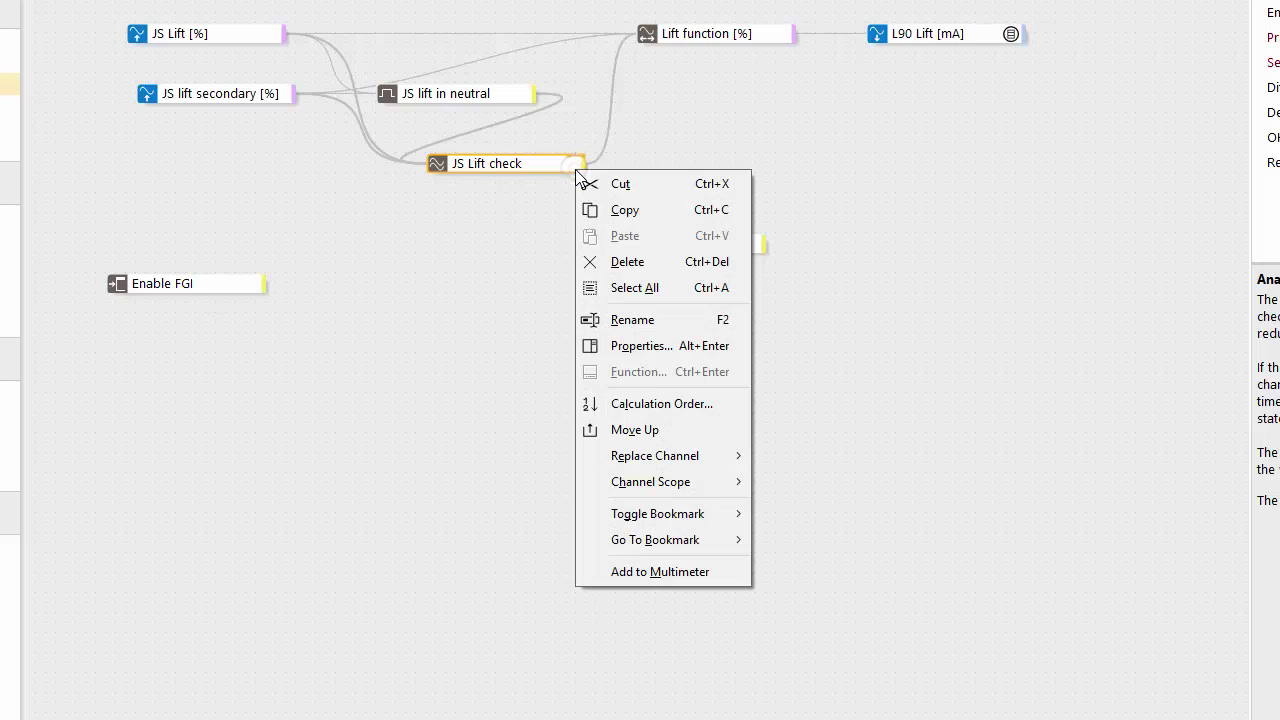
mouse_move(692, 462)
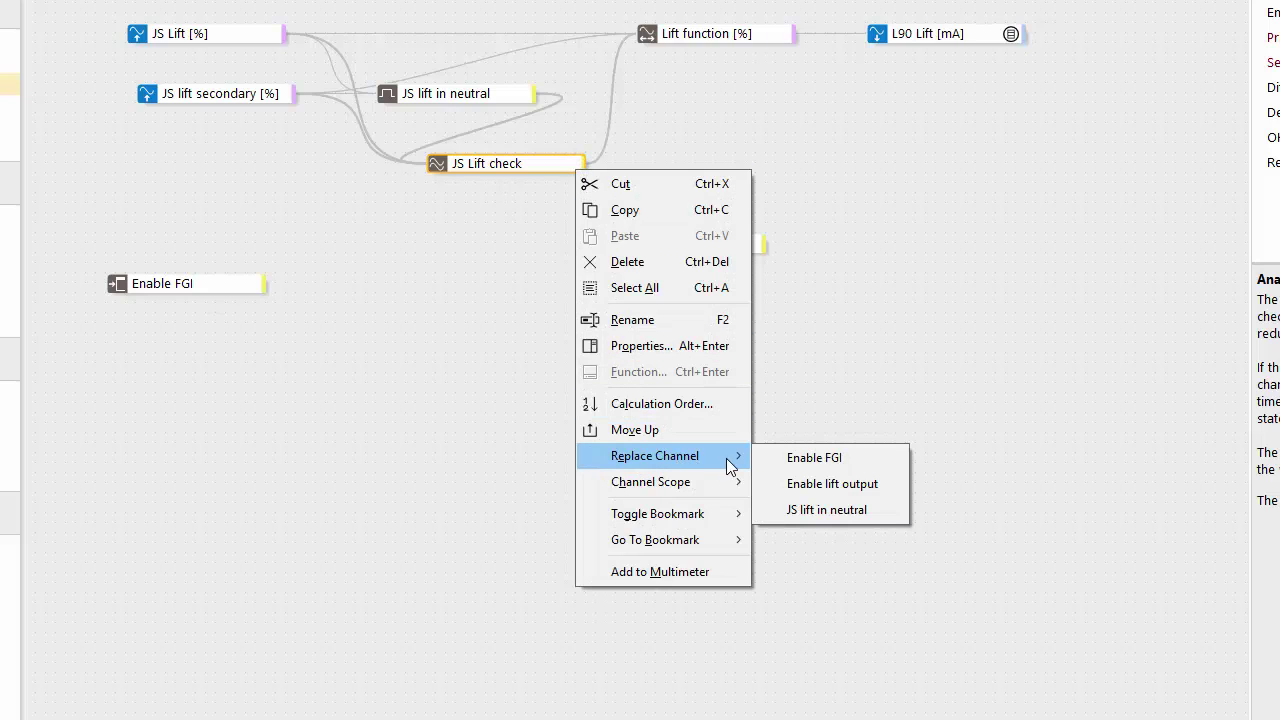
click(853, 486)
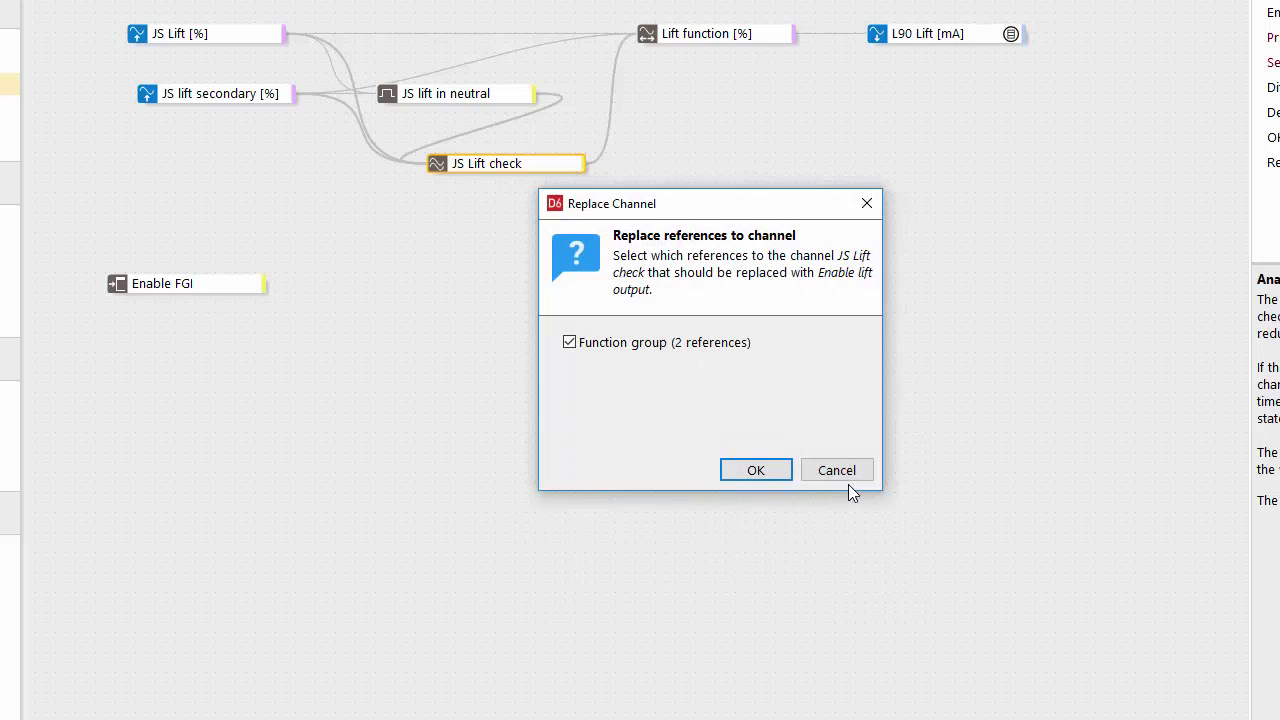
click(763, 470)
click(726, 36)
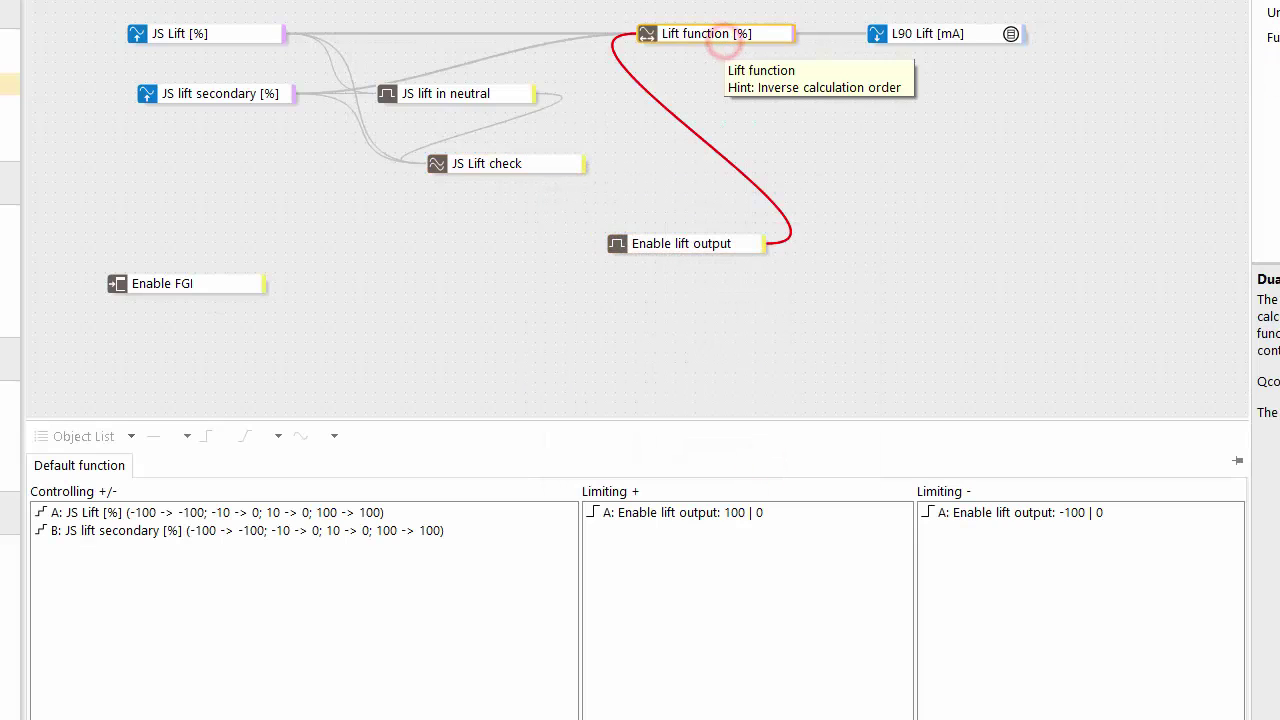
Add JS Lift check as an activating condition of Enable lift output and set the activating logic to And
click(713, 248)
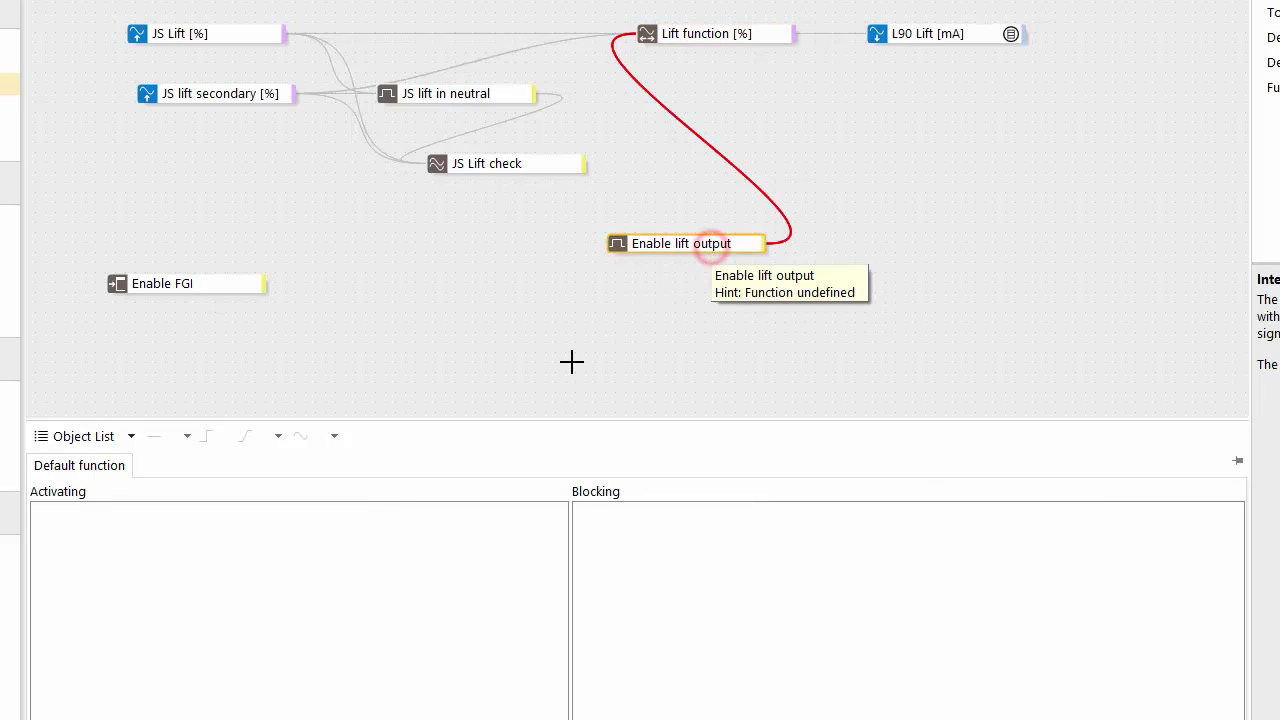
click(209, 597)
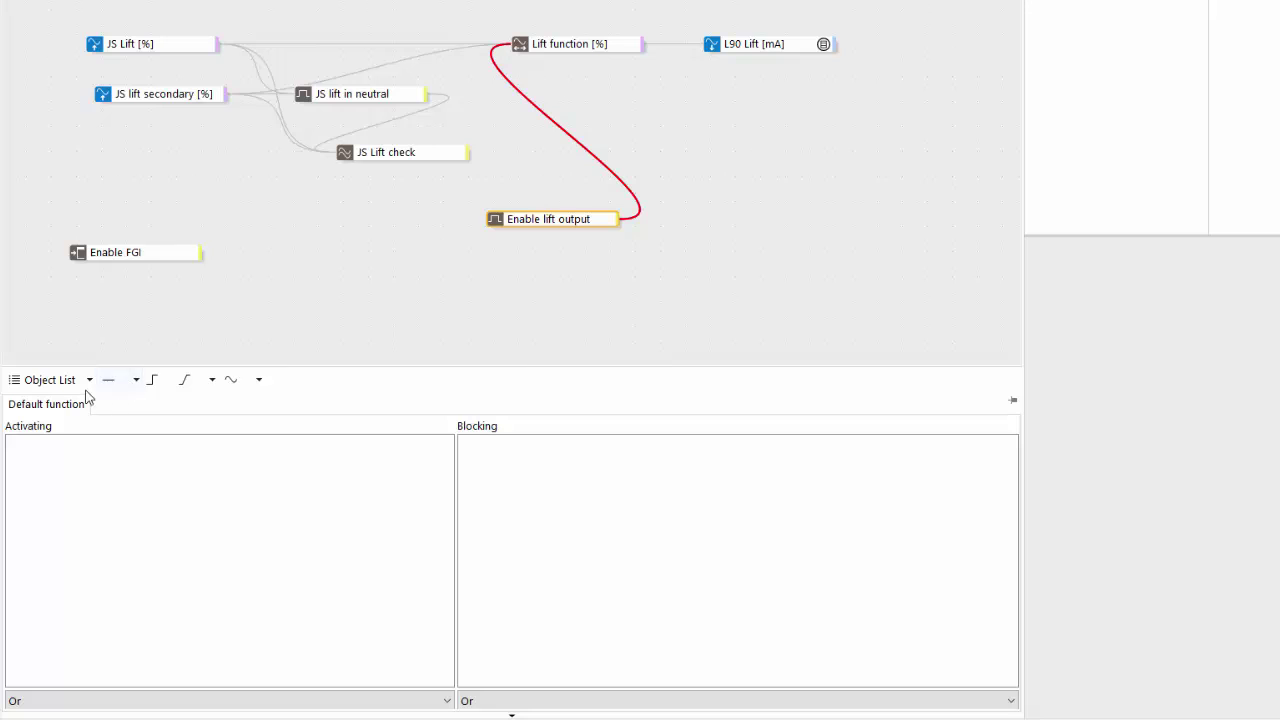
click(134, 386)
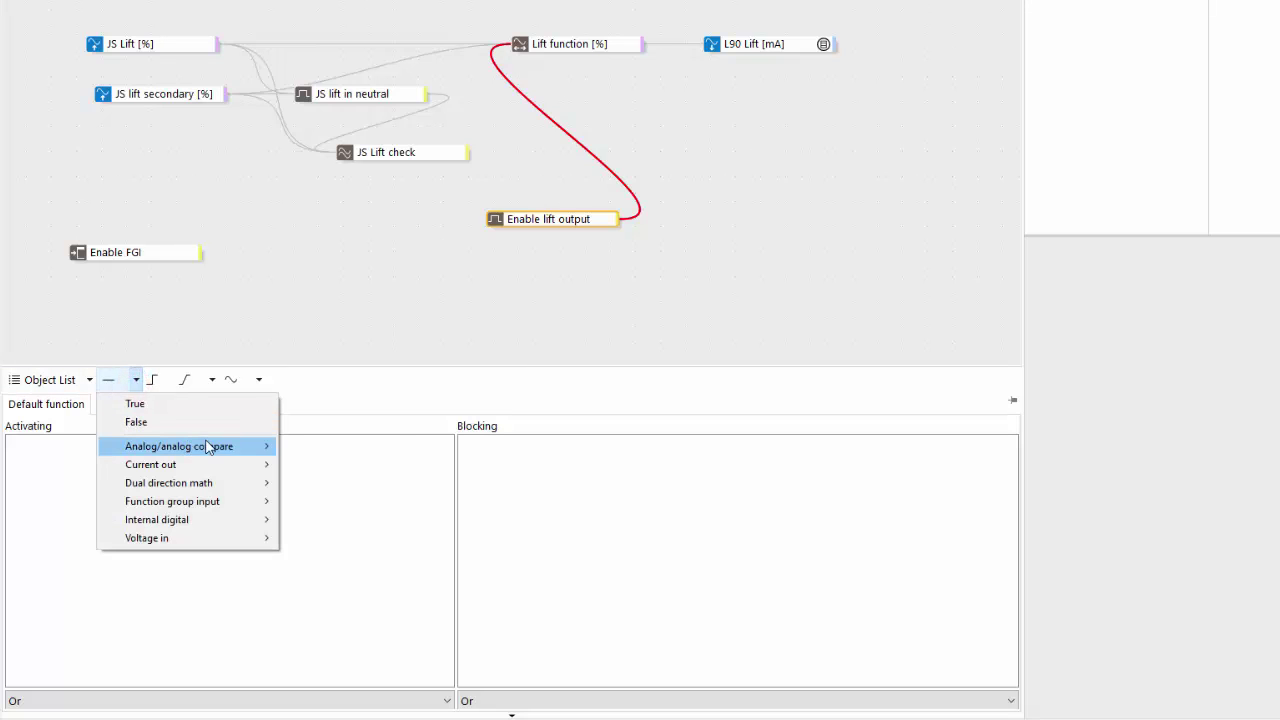
mouse_move(210, 447)
click(320, 448)
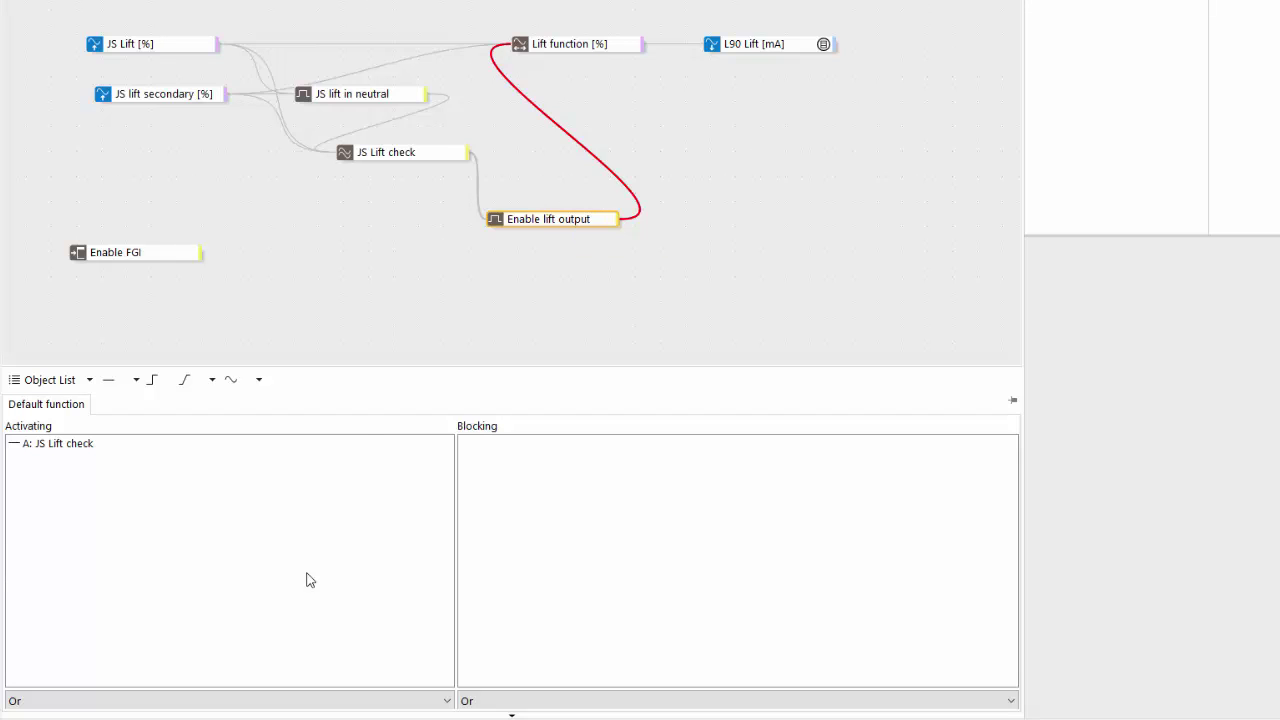
click(425, 705)
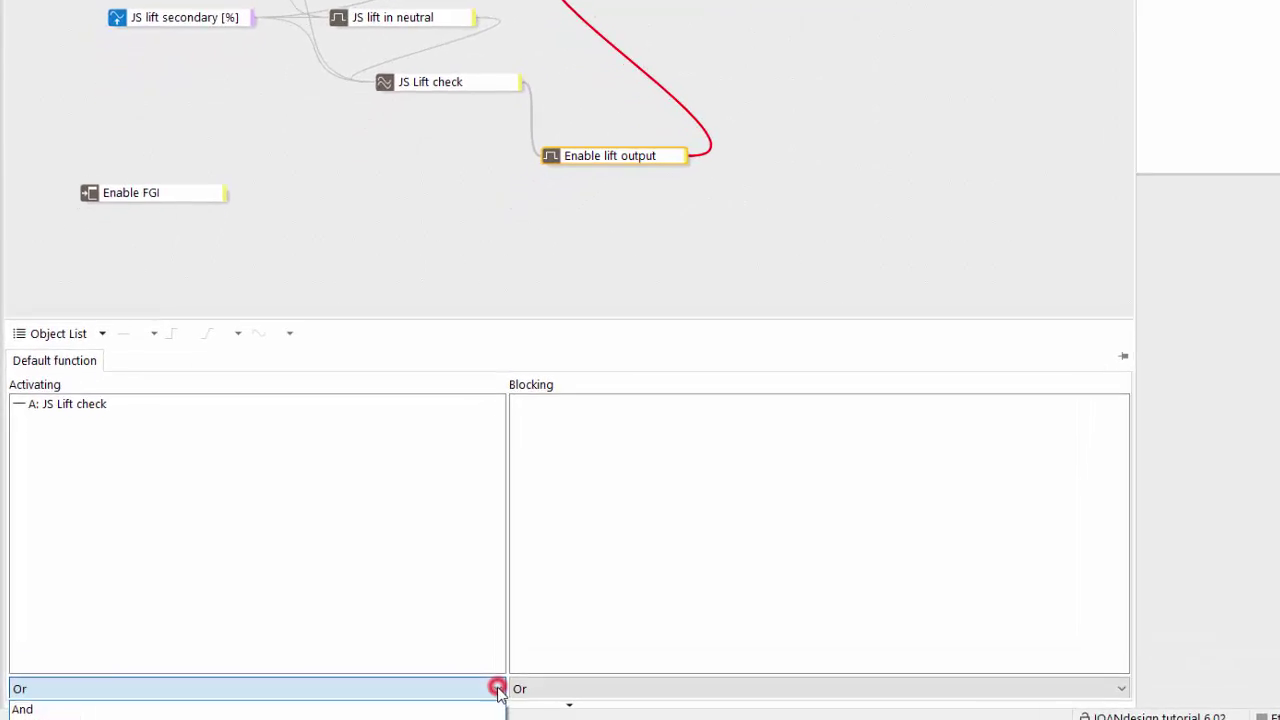
click(433, 717)
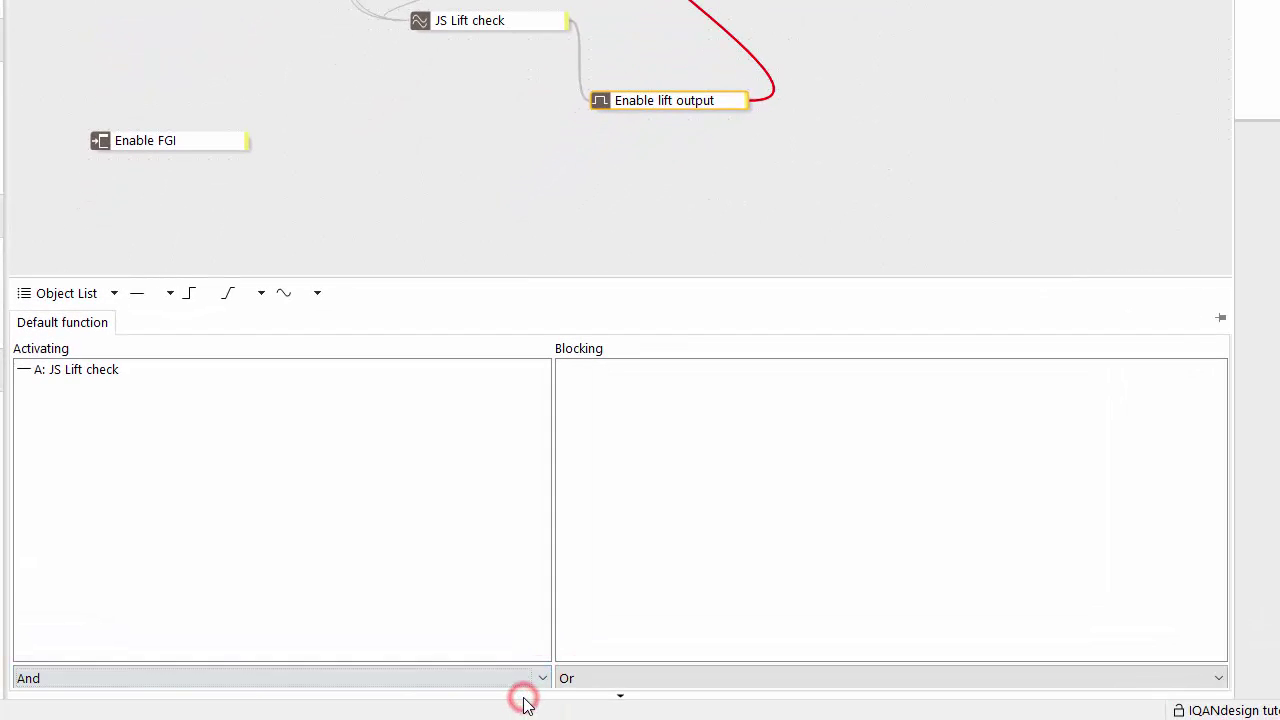
Add the Enable FGI function group input as a second activating condition of Enable lift output
click(397, 505)
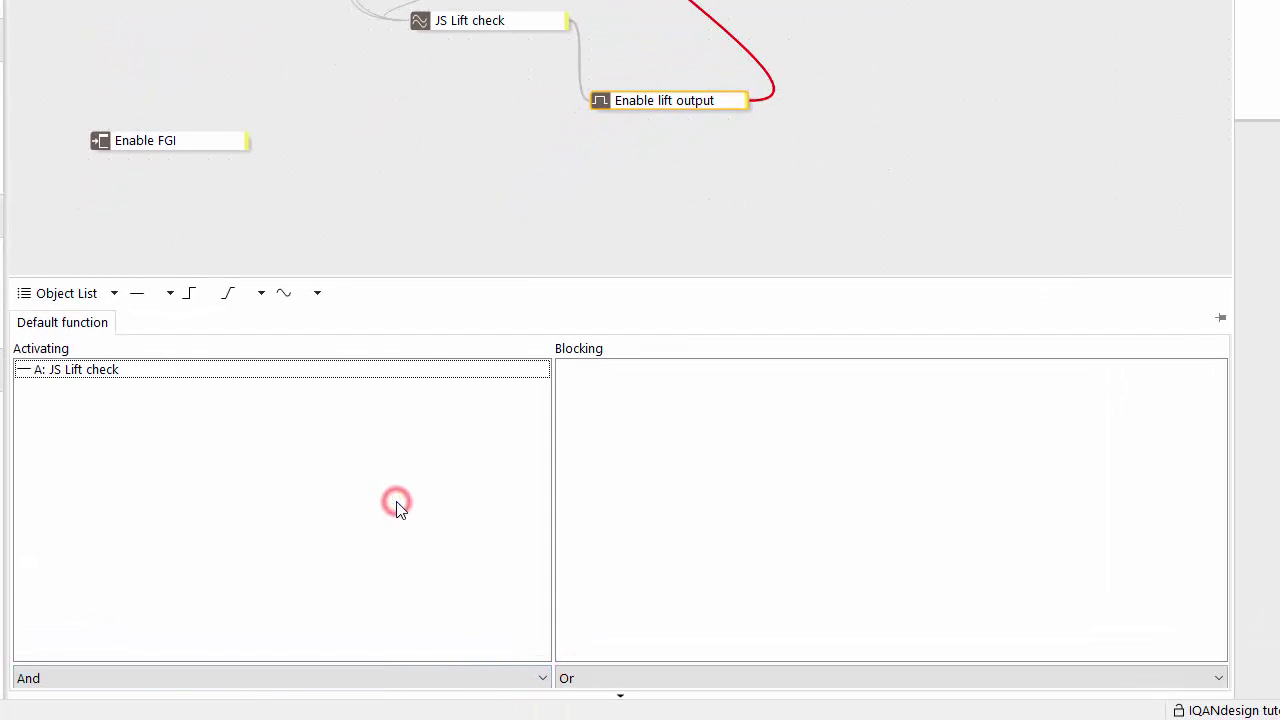
right_click(283, 492)
click(169, 514)
click(170, 293)
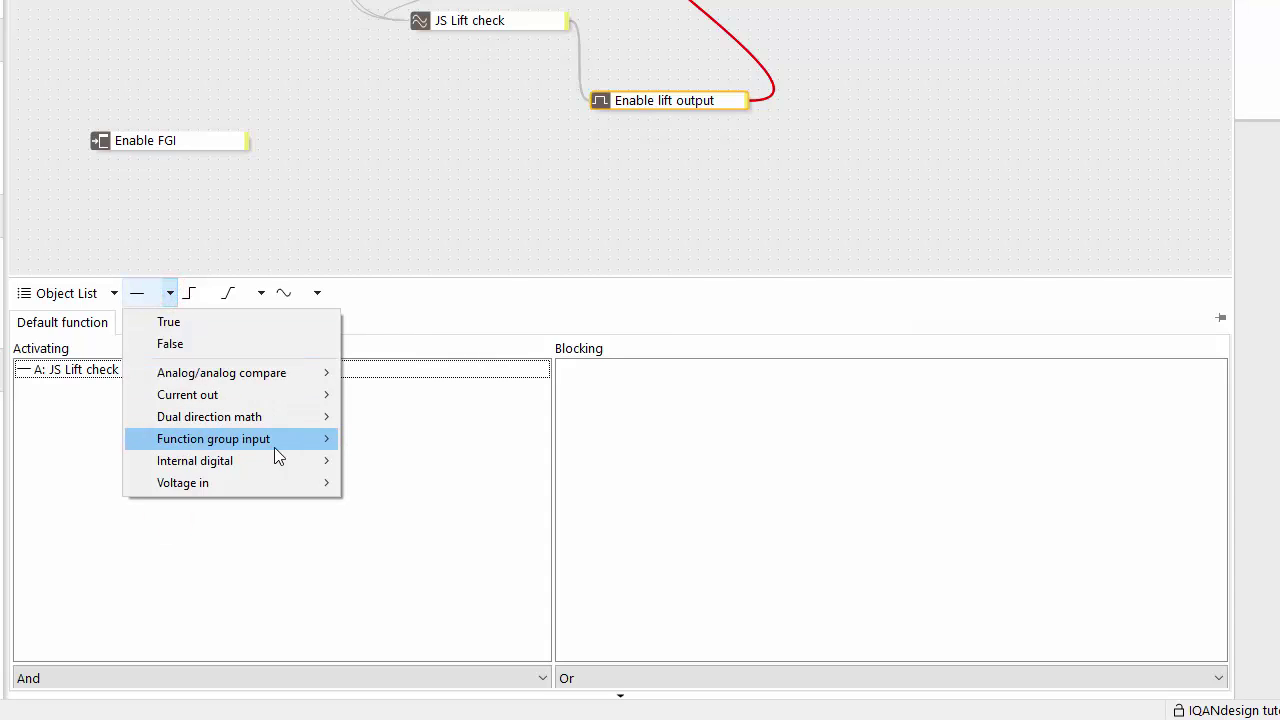
mouse_move(276, 447)
click(381, 440)
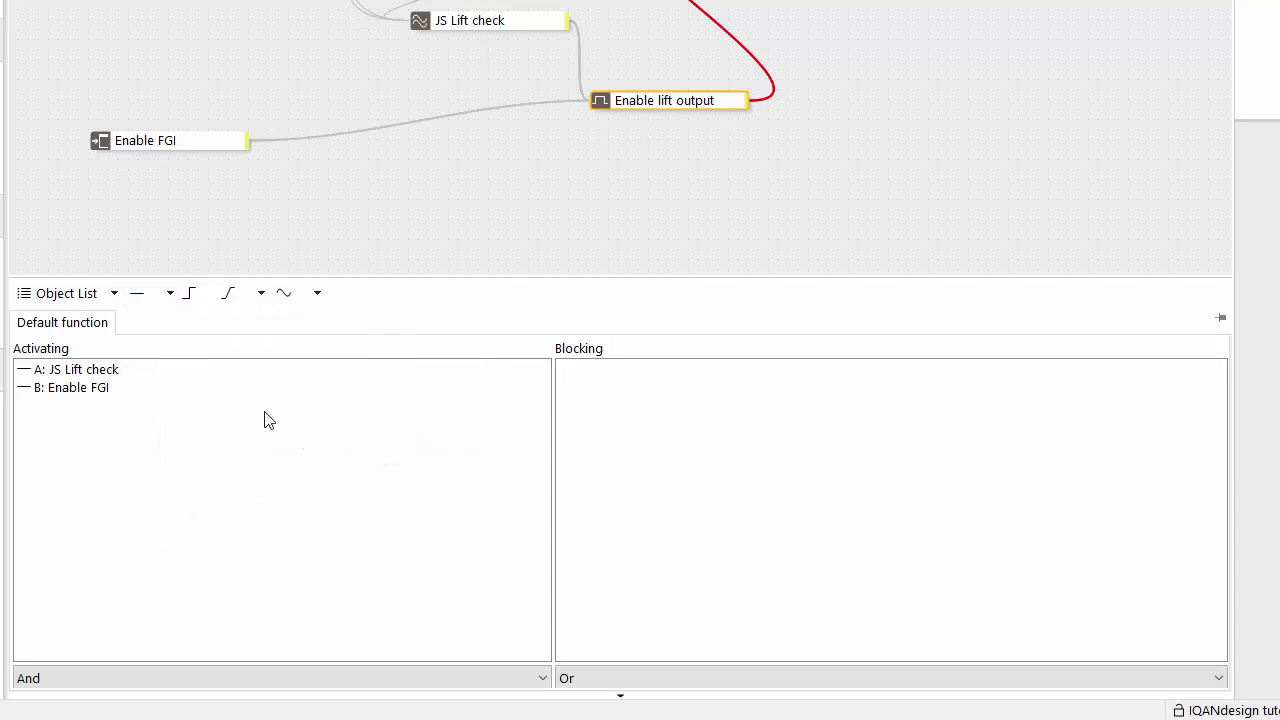
click(160, 371)
click(151, 393)
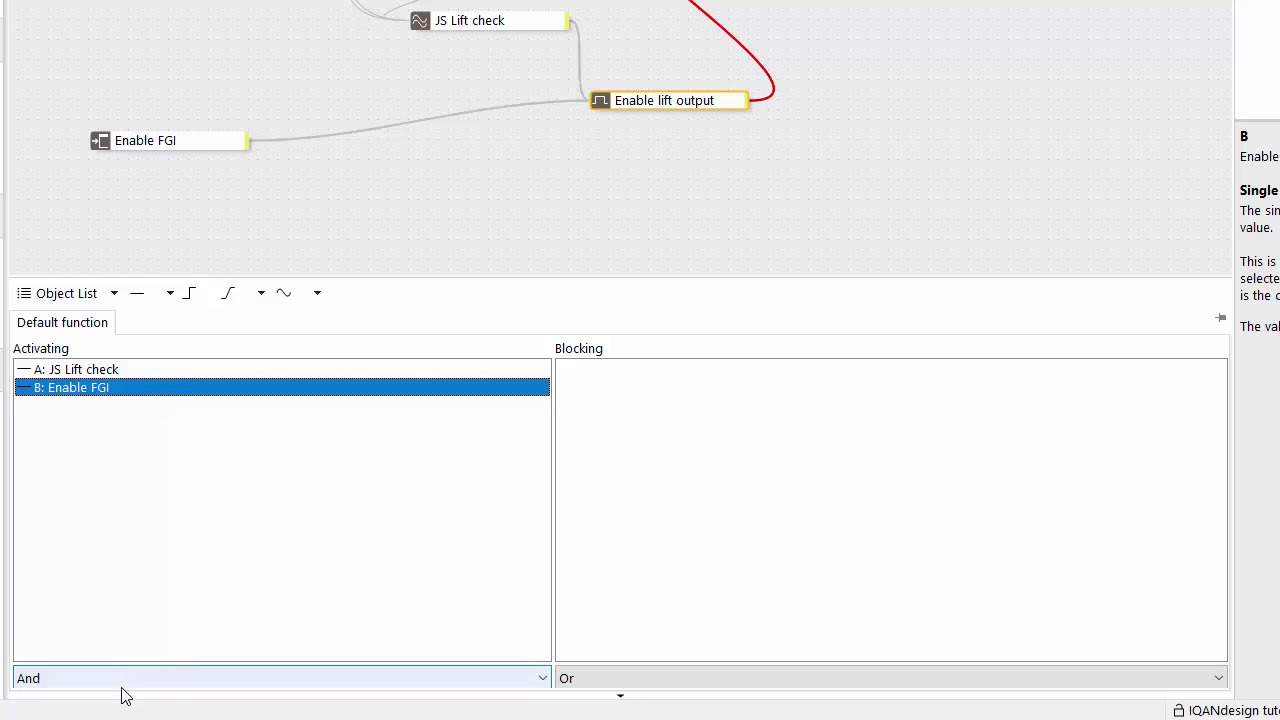
Auto-order the Lift group's calculation order and move Enable lift output level with Enable FGI
drag(680, 104, 660, 124)
right_click(784, 20)
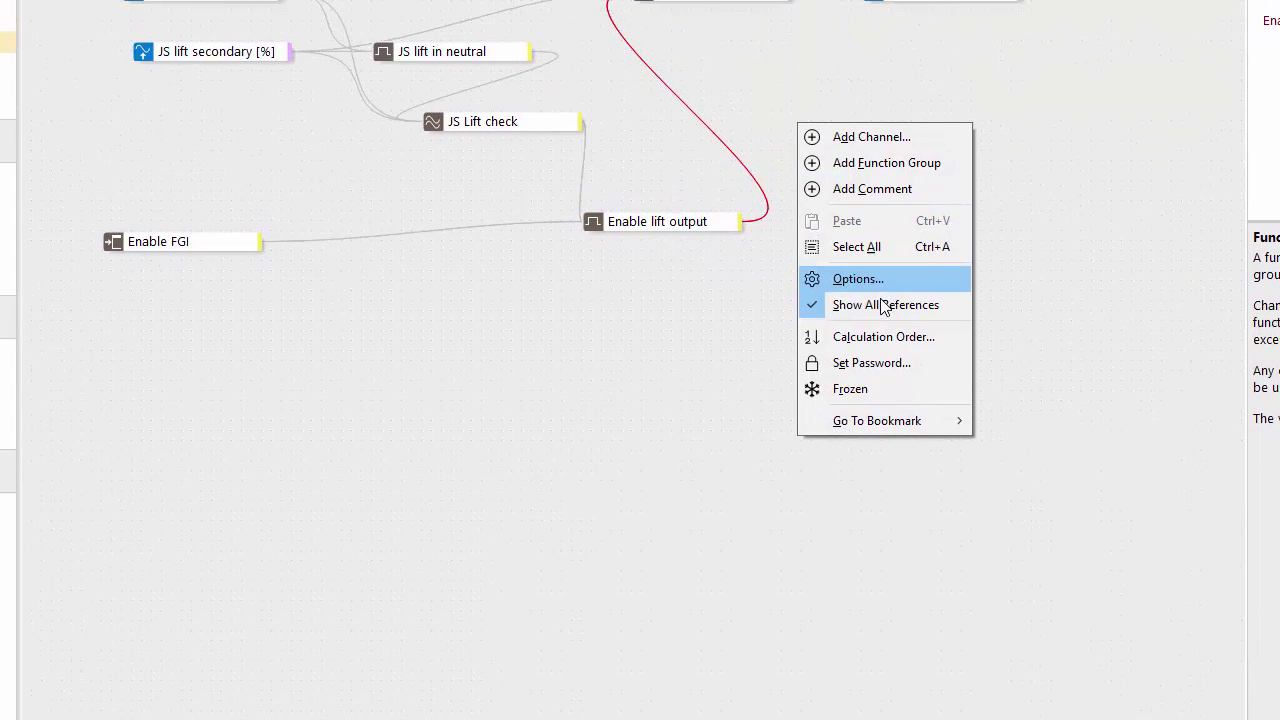
click(868, 239)
click(876, 680)
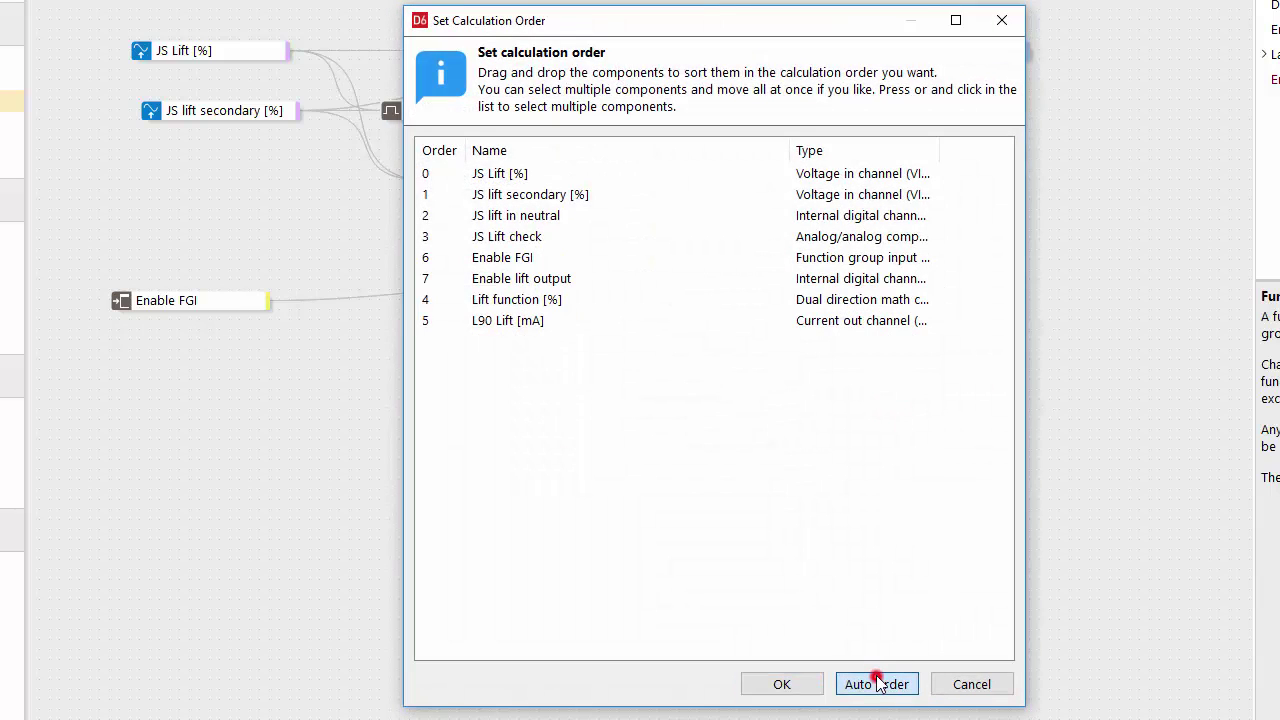
click(802, 688)
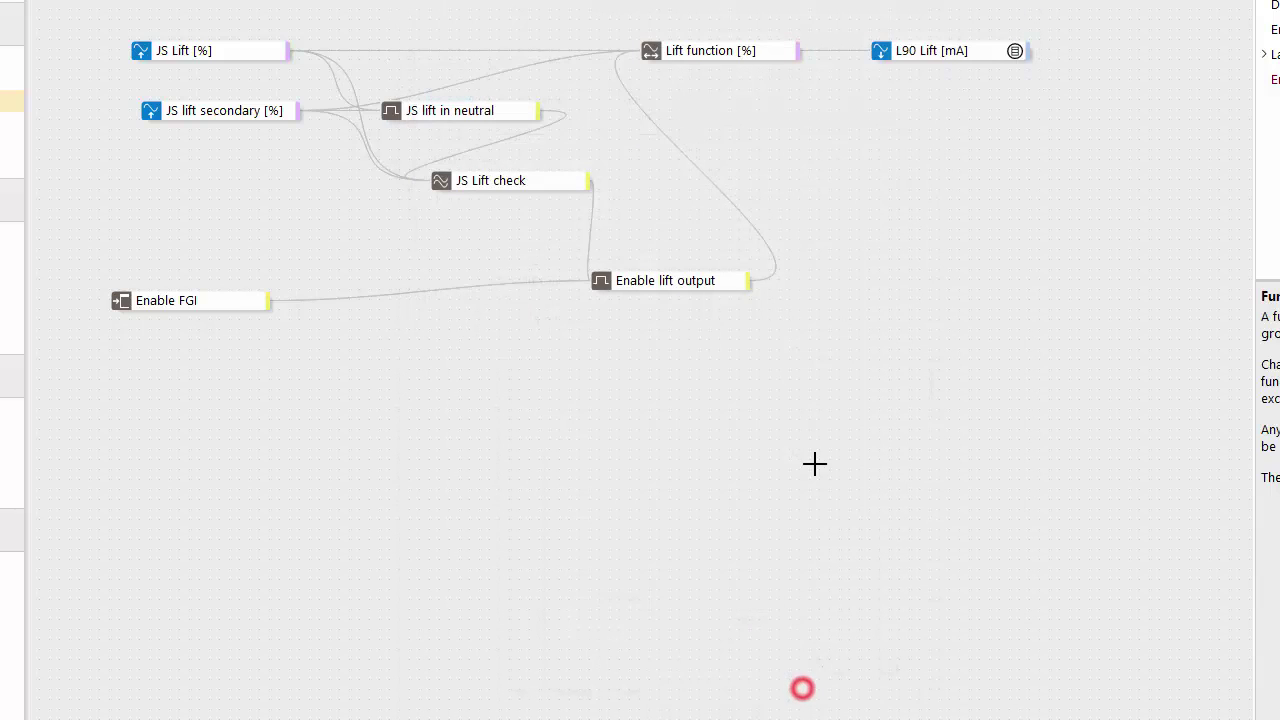
click(676, 281)
drag(666, 281, 642, 306)
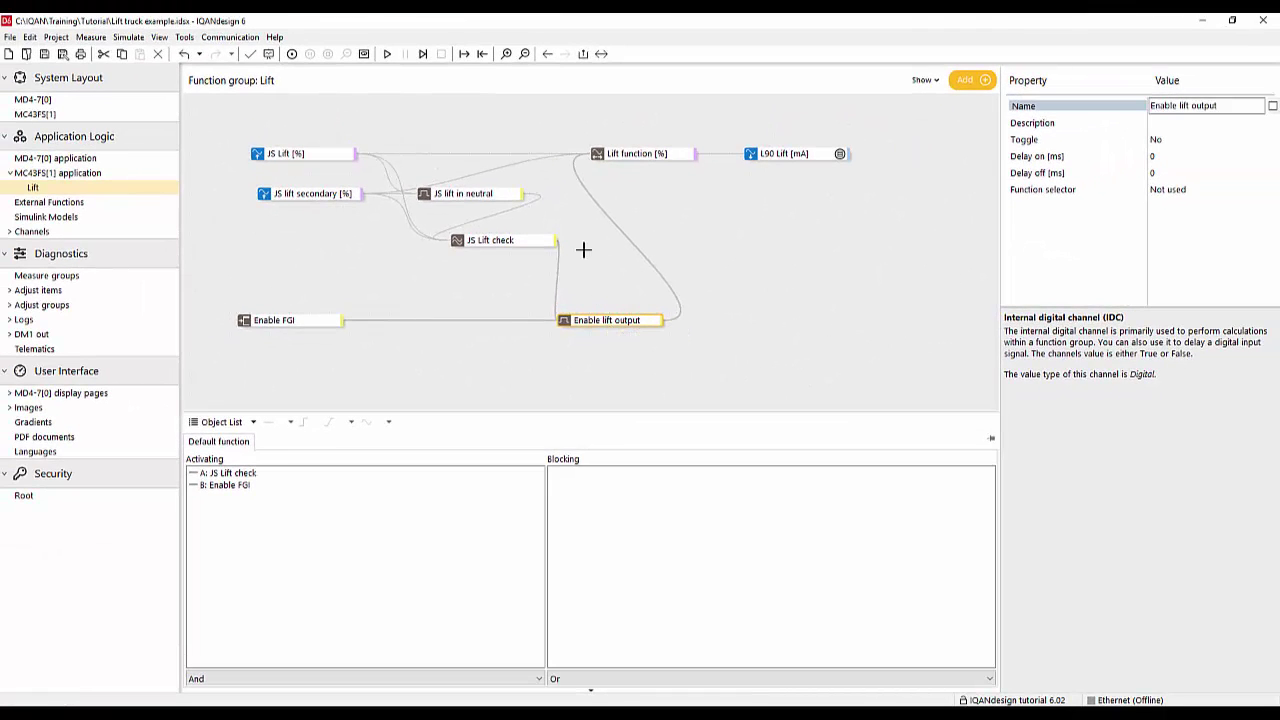
Start the simulation, set test enable to 1, raise JS Lift to about 3306 mV, and set test enable back to 0
click(390, 58)
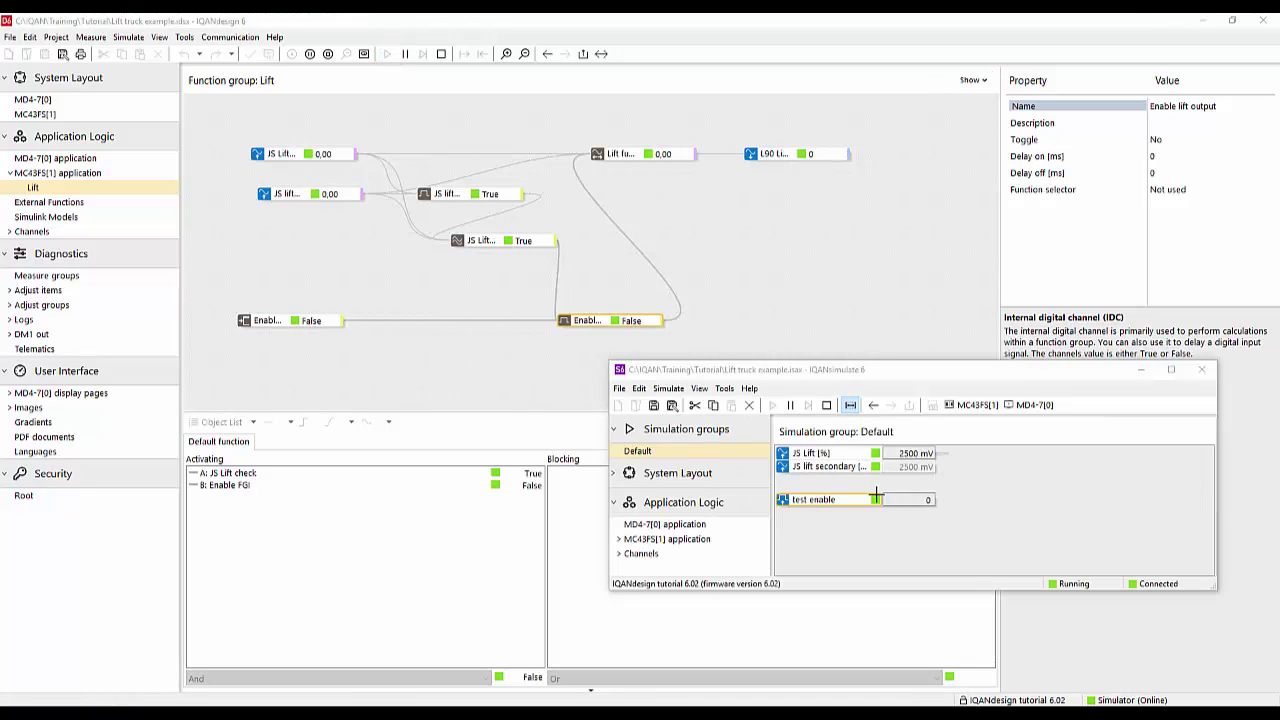
click(824, 499)
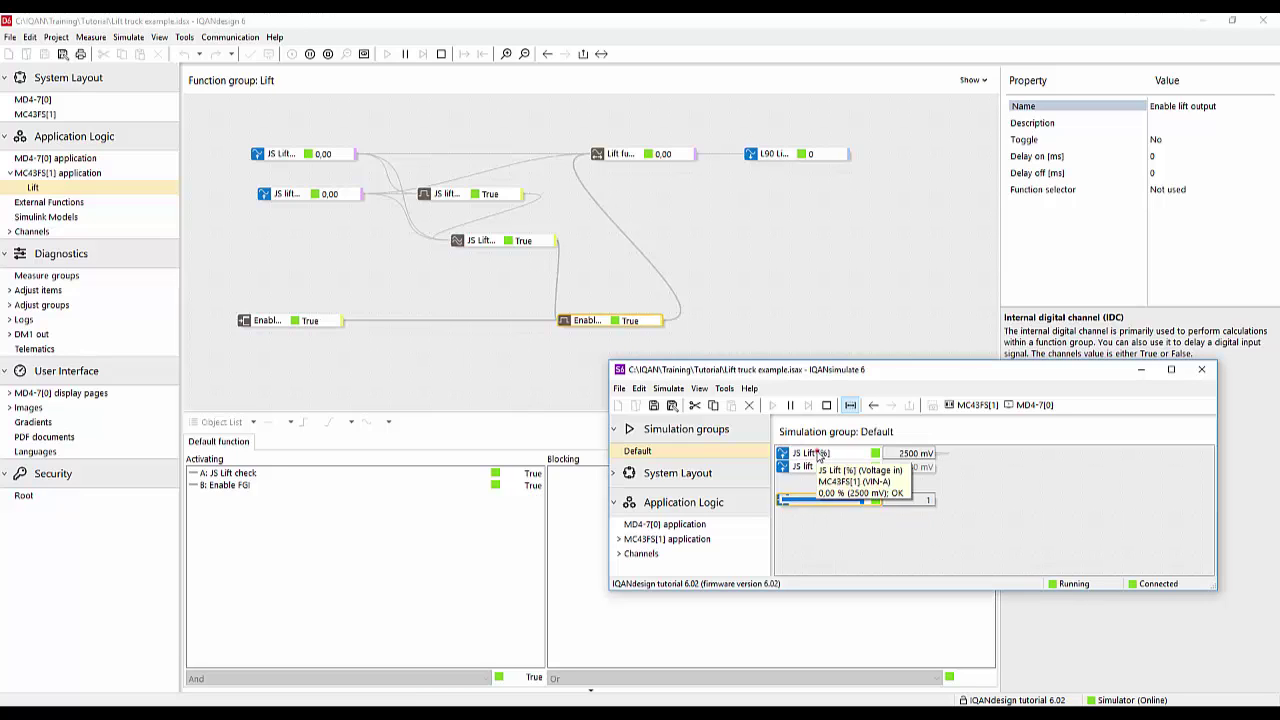
drag(822, 453, 834, 453)
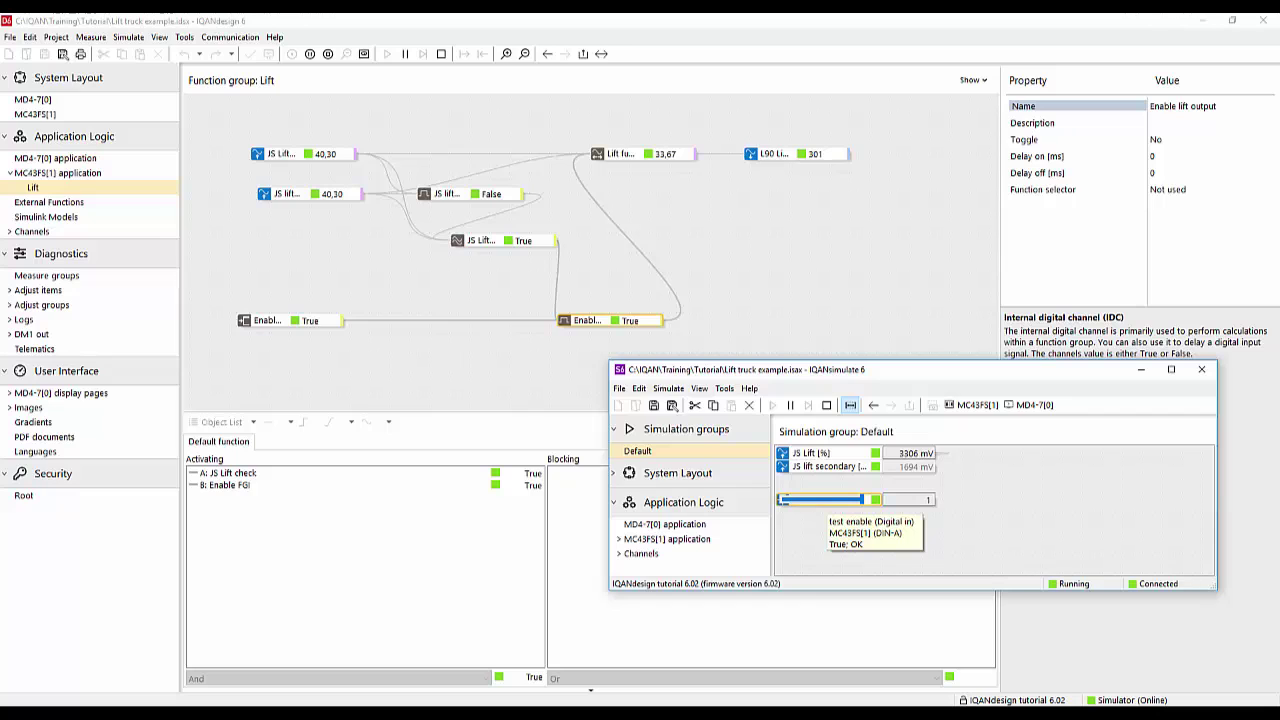
click(828, 502)
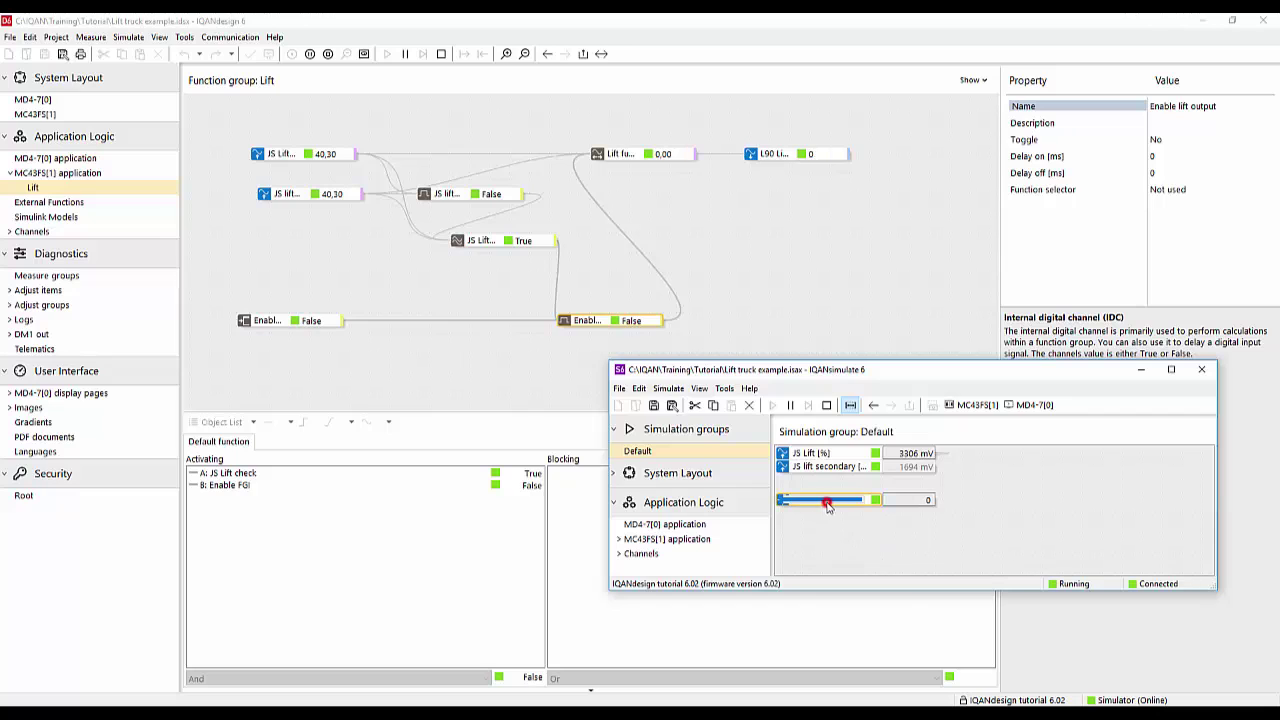
Examine the live logic of Lift function and Enable lift output, and set test enable to 1 again in IQANsimulate
click(663, 158)
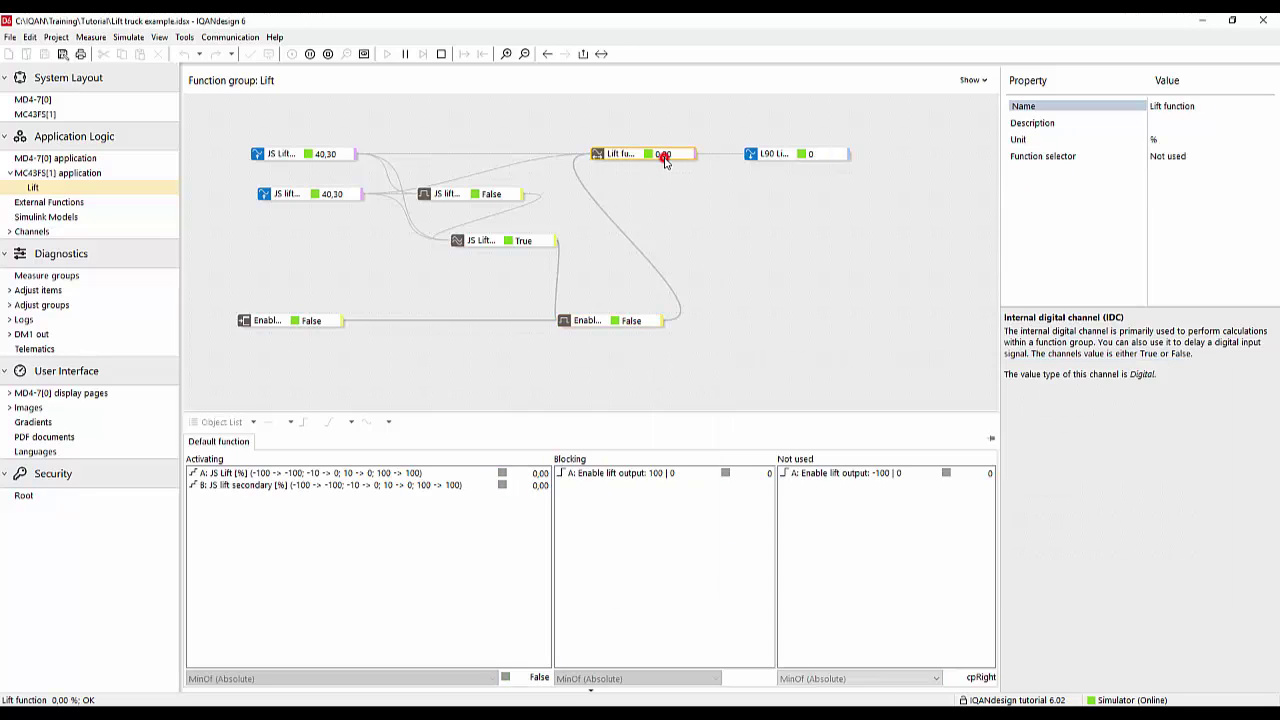
click(656, 320)
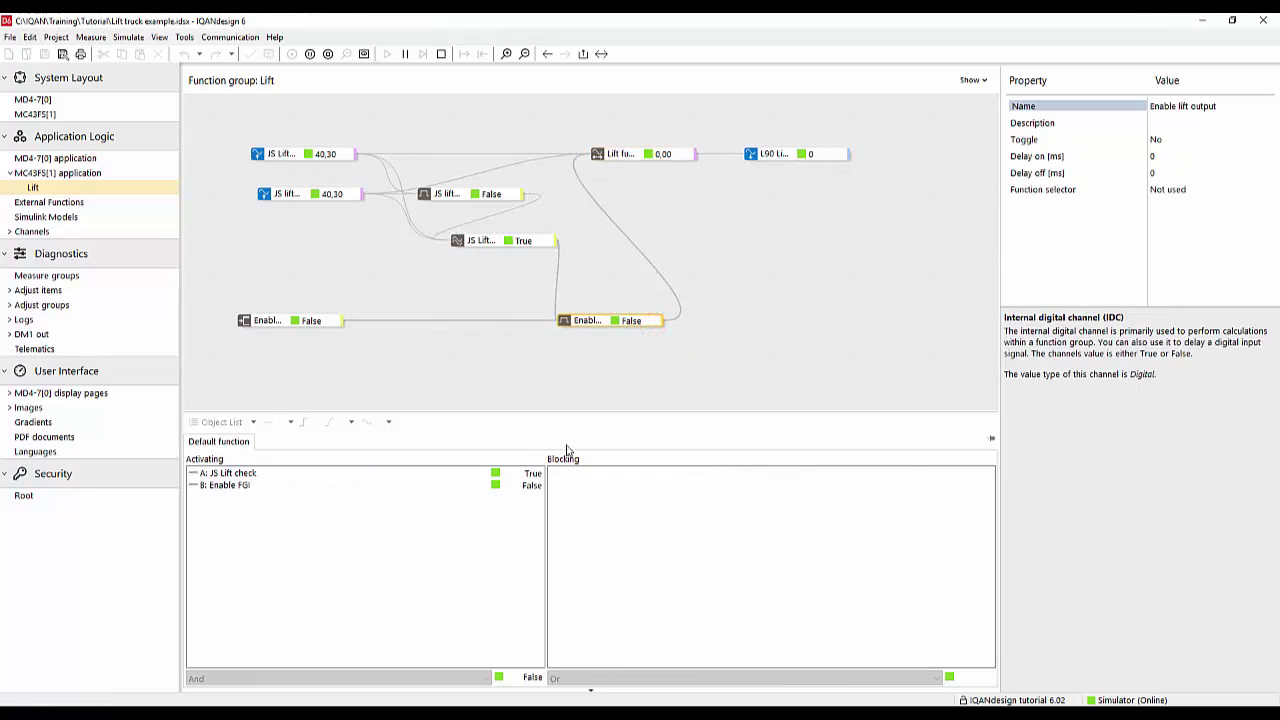
click(527, 490)
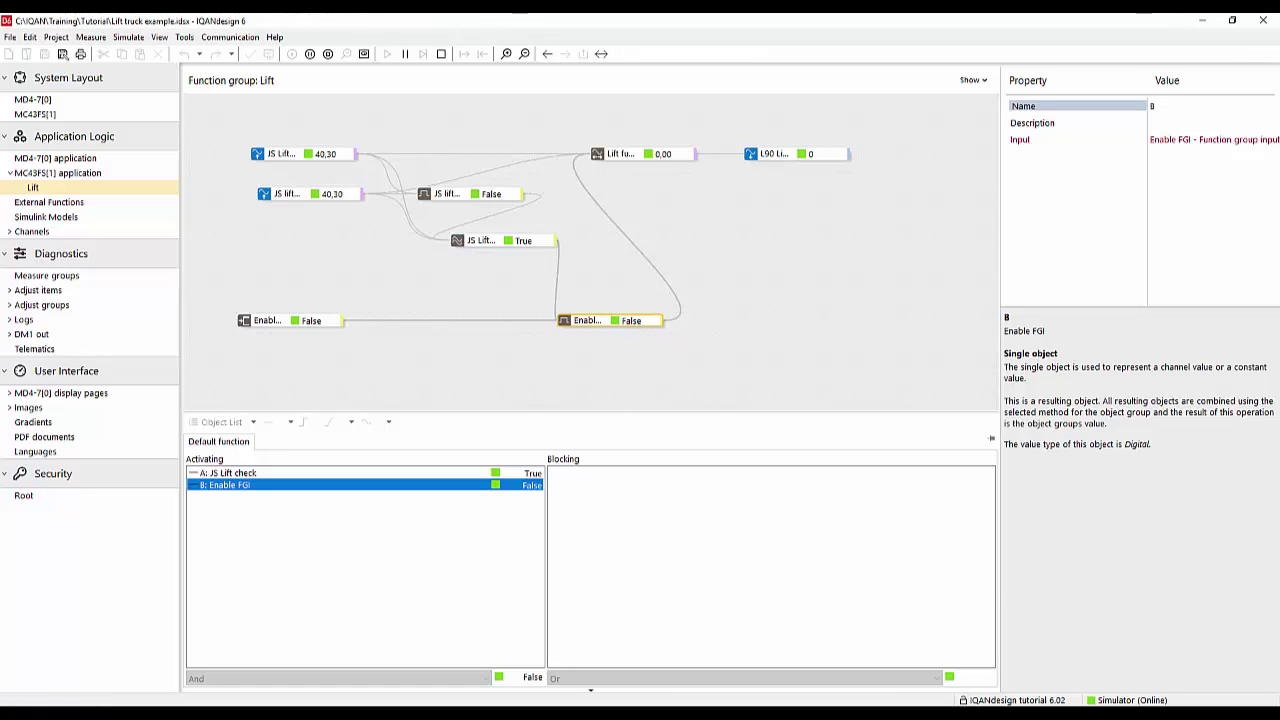
key(alt+Tab)
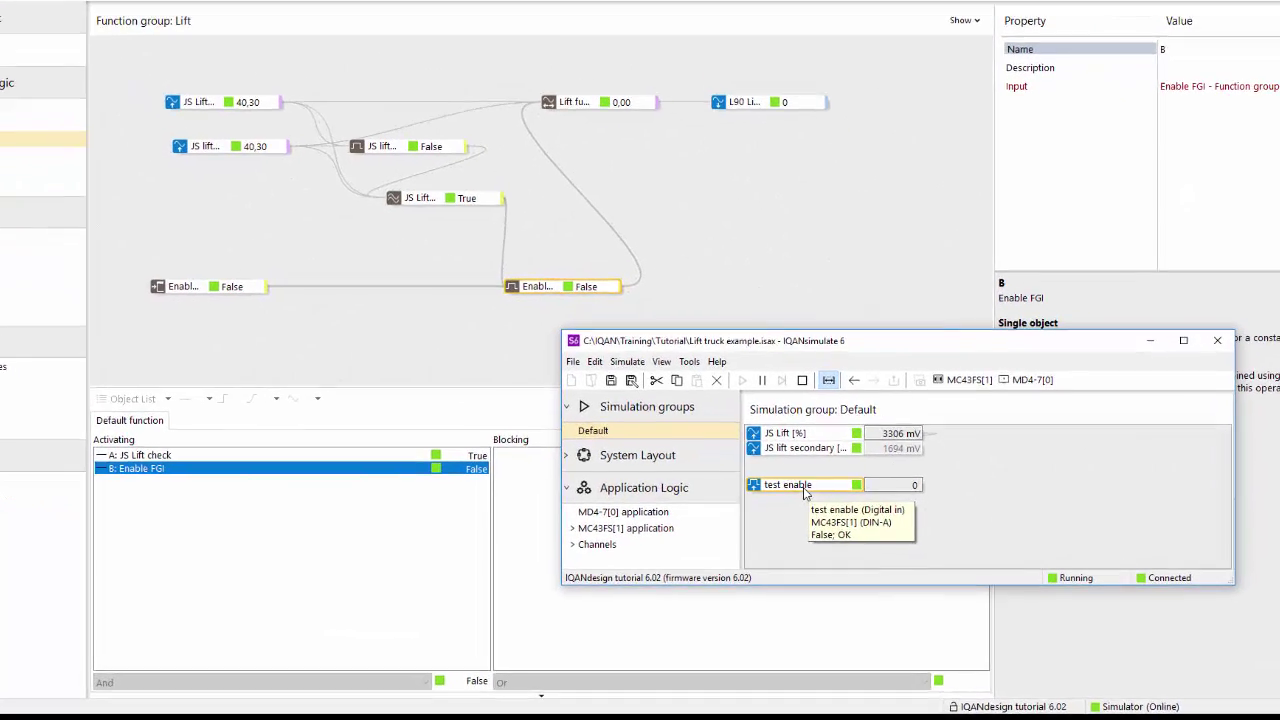
click(826, 501)
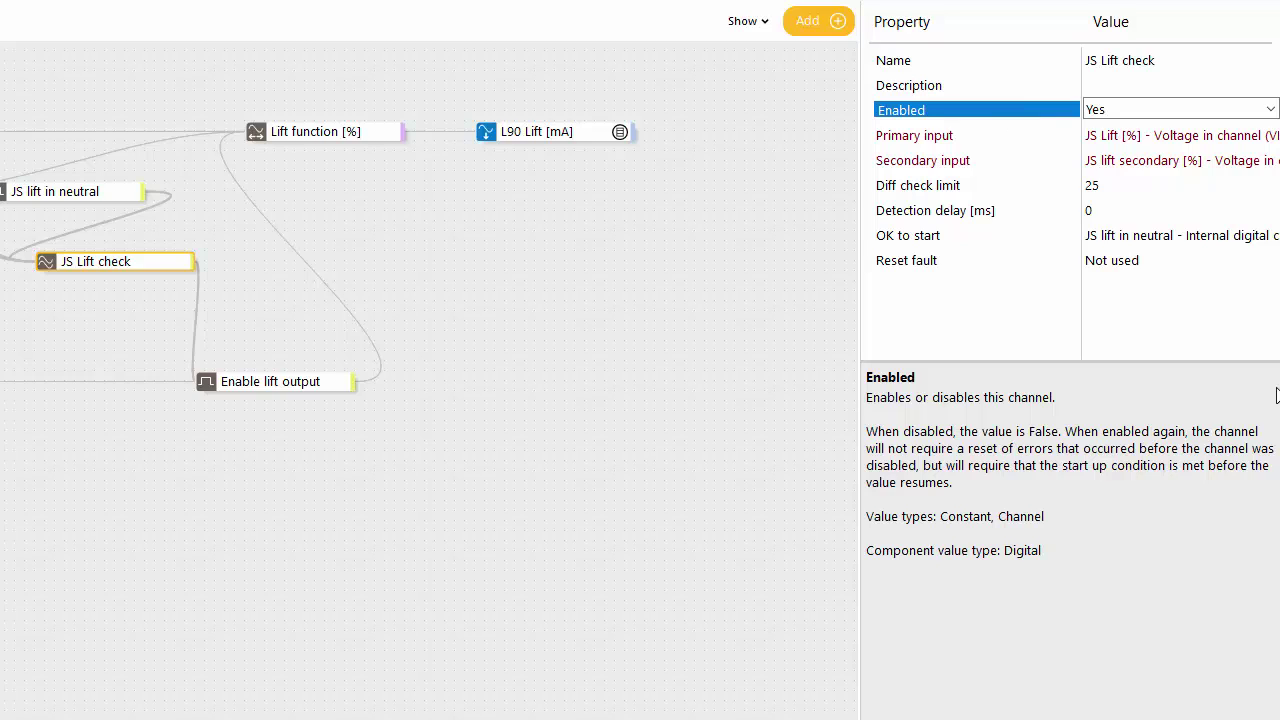
Set the Enabled property of JS Lift check to the Enable FGI function group input
click(1273, 112)
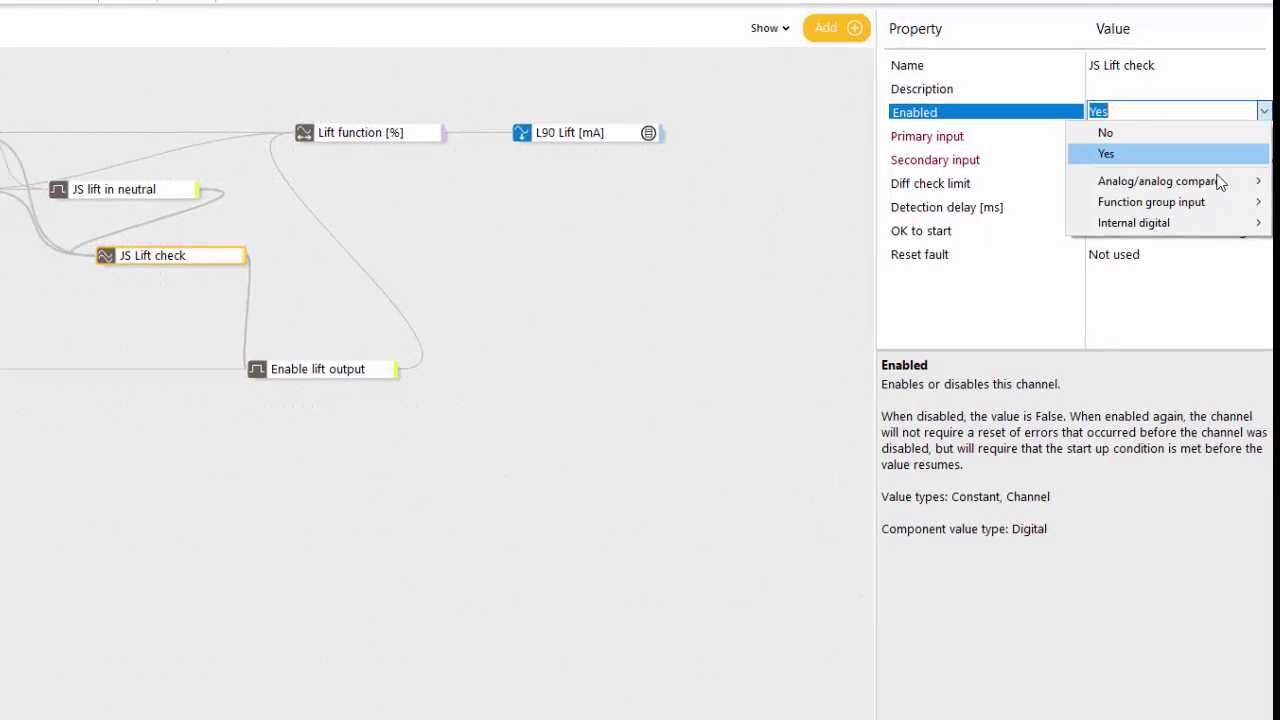
mouse_move(1160, 198)
click(1036, 202)
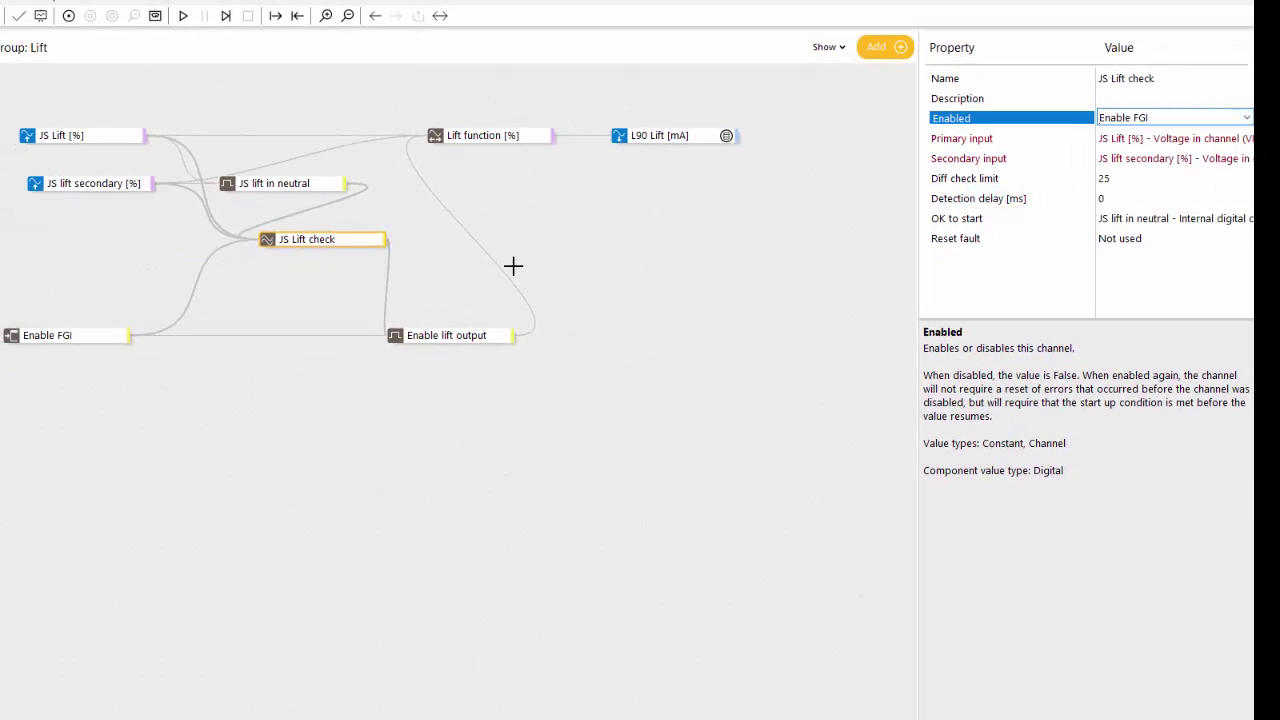
Restart the simulation, return JS Lift to neutral at about 2506 mV, and raise it to about 3706 mV
click(184, 16)
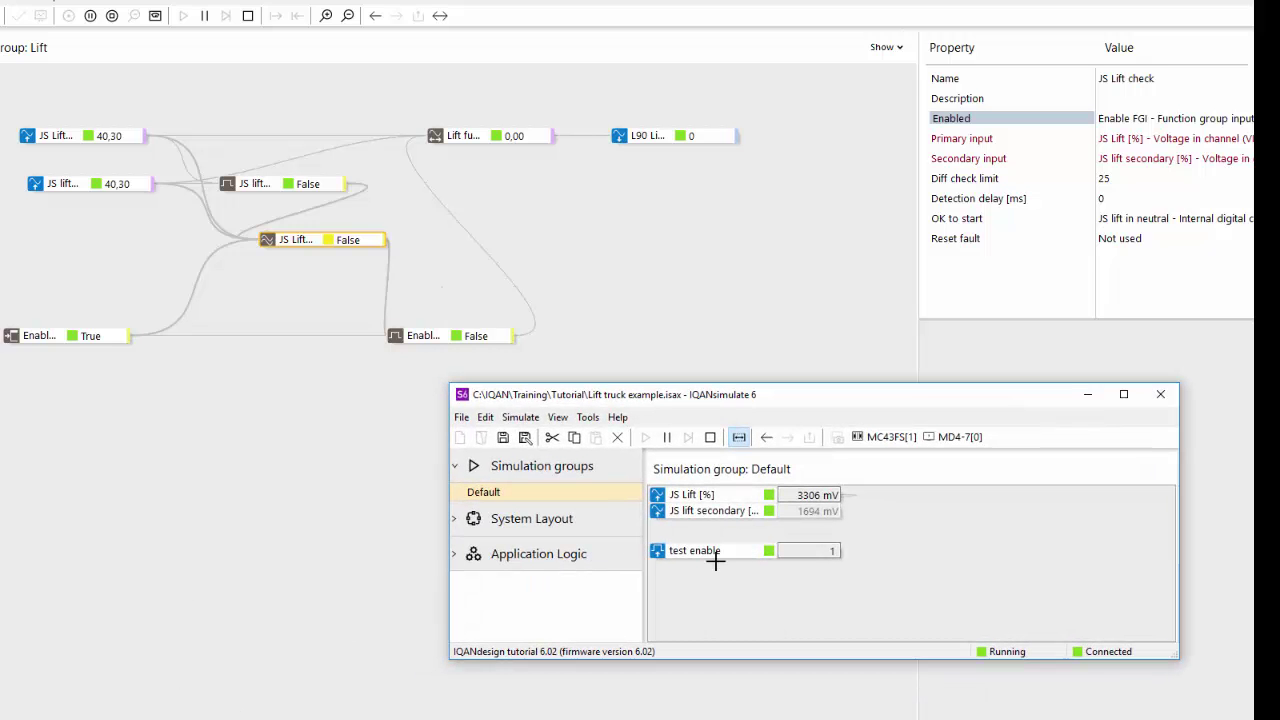
click(708, 494)
click(713, 494)
click(706, 496)
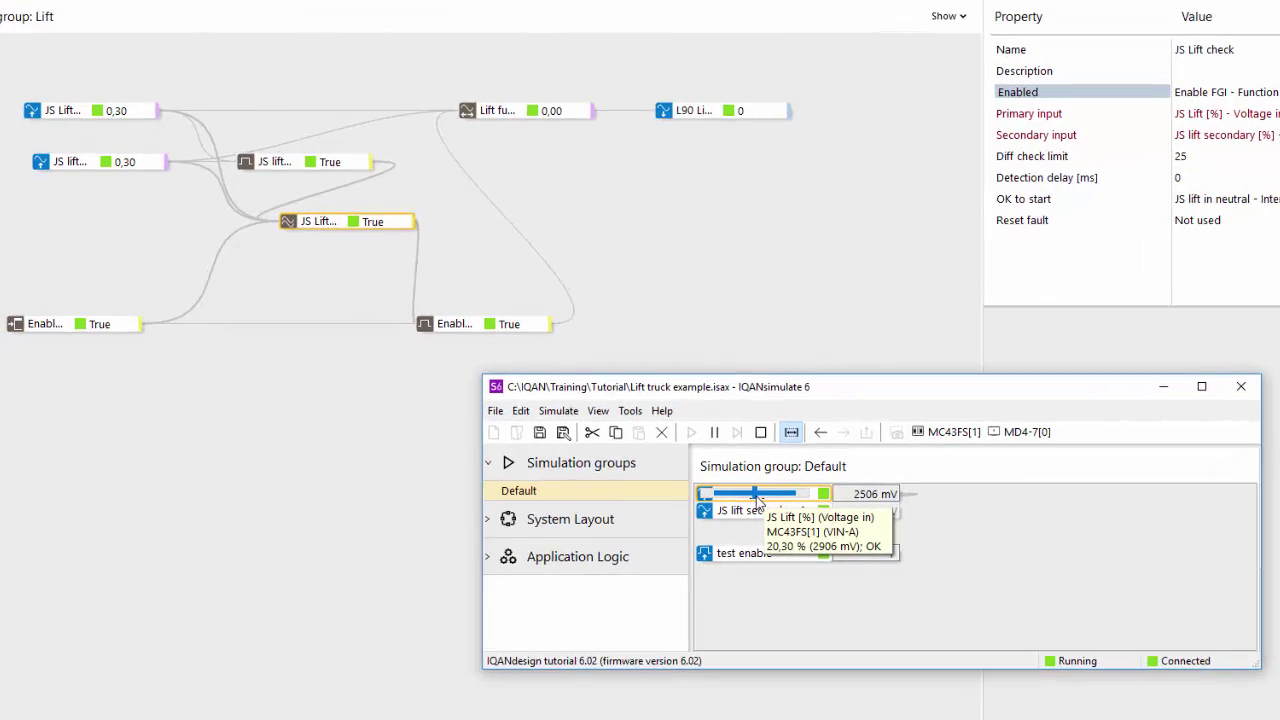
drag(921, 492, 922, 493)
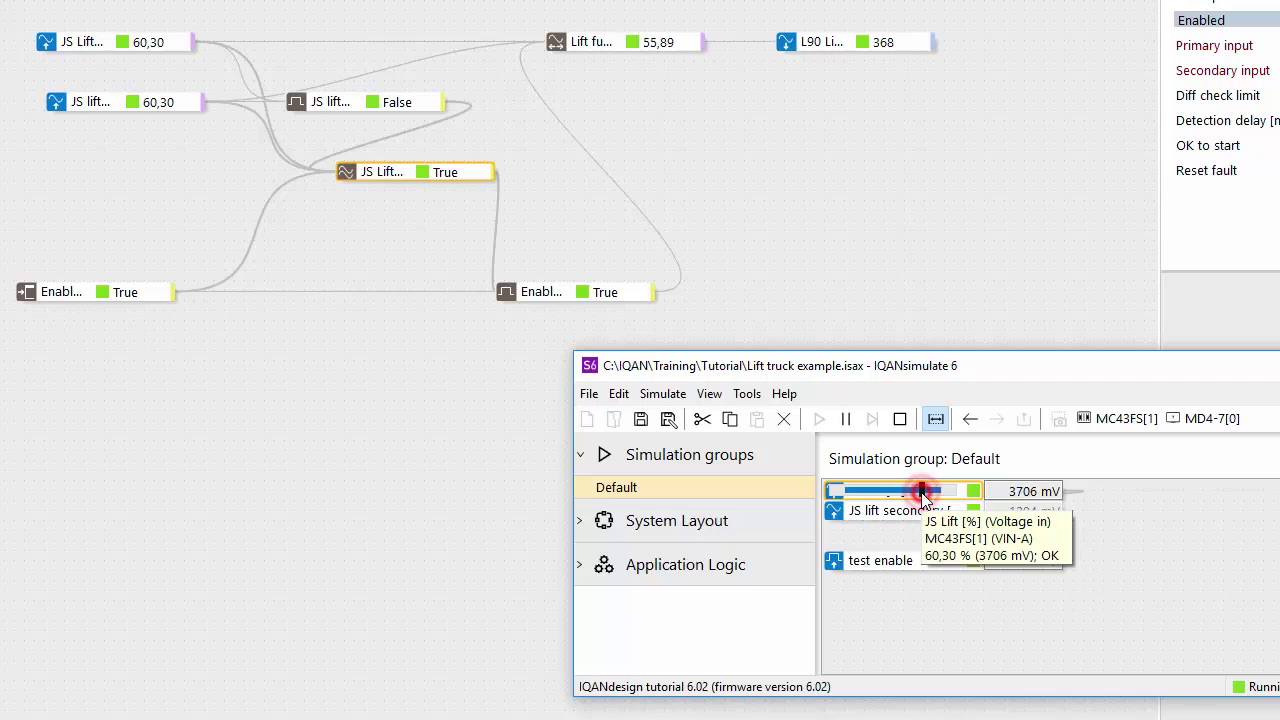
Switch test enable off and back on to 1 while JS Lift stays deflected, testing the JS Lift check restart condition
click(884, 562)
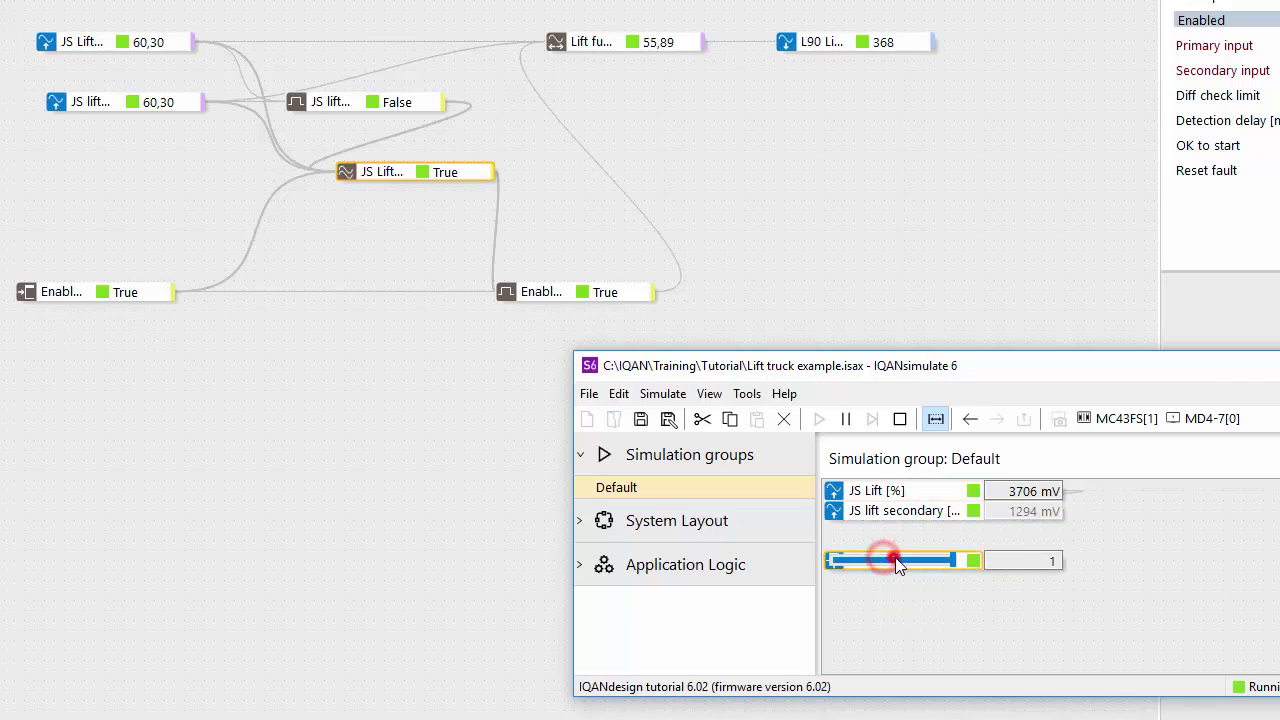
click(889, 561)
click(897, 563)
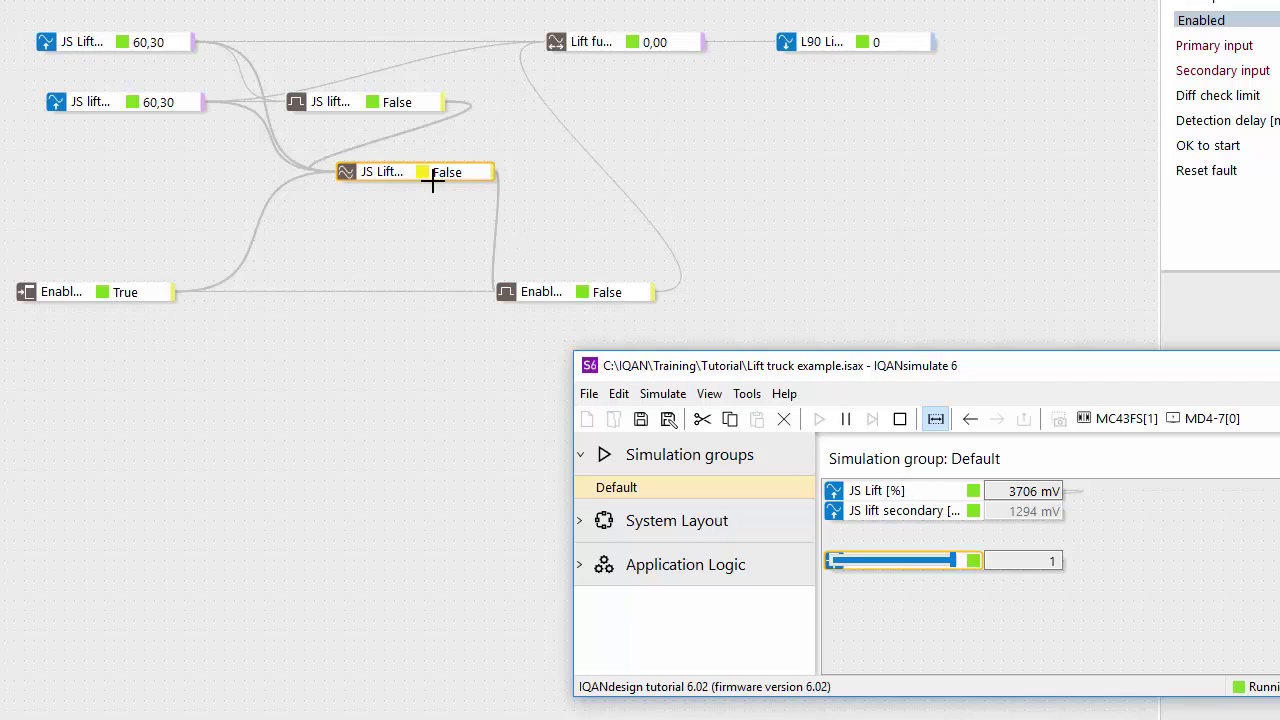
Expand JS Lift check in the live logic and examine its status and Enabled property
click(349, 172)
click(349, 172)
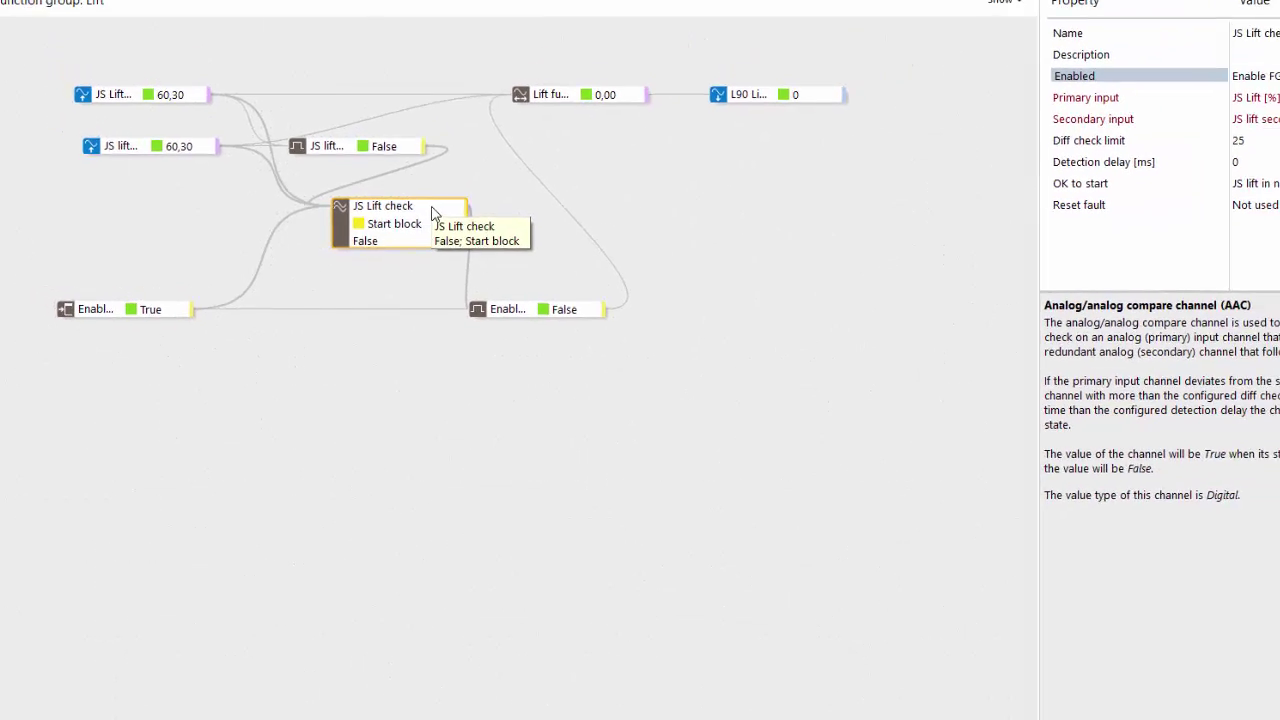
click(1099, 79)
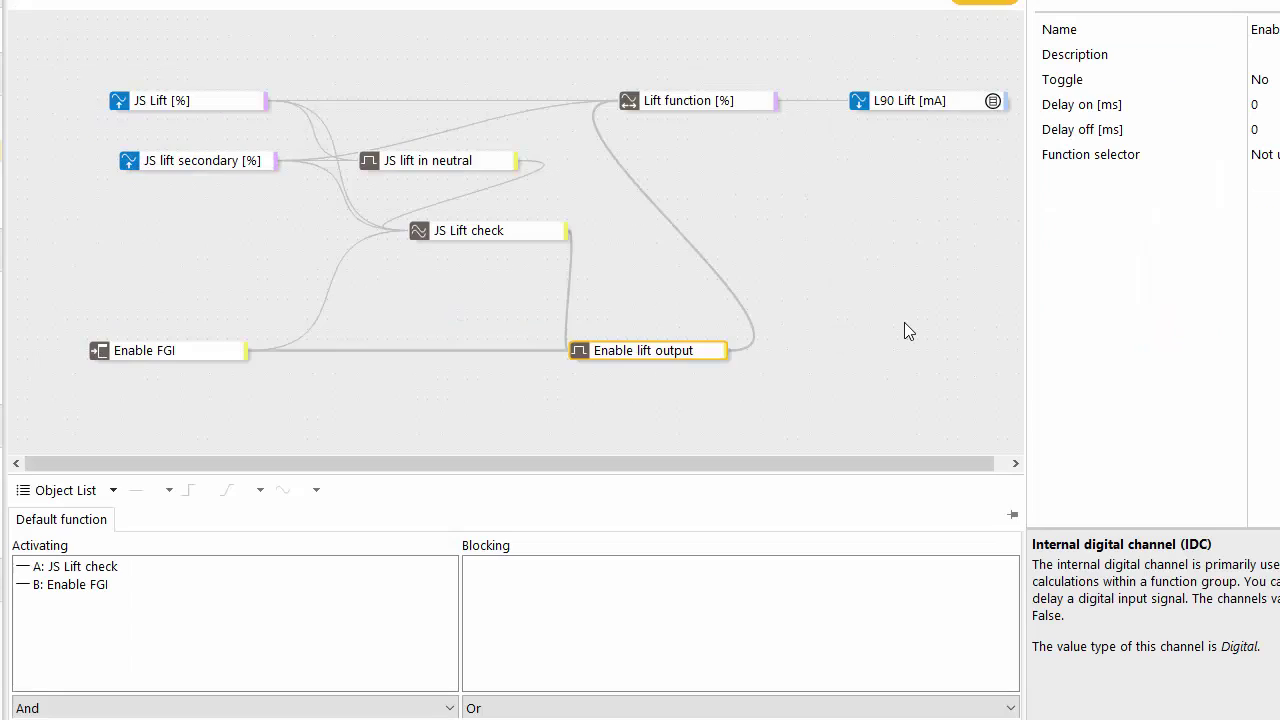
Replace the function group references to Enable lift output with JS Lift check, and check the limiting conditions of Lift function
click(528, 233)
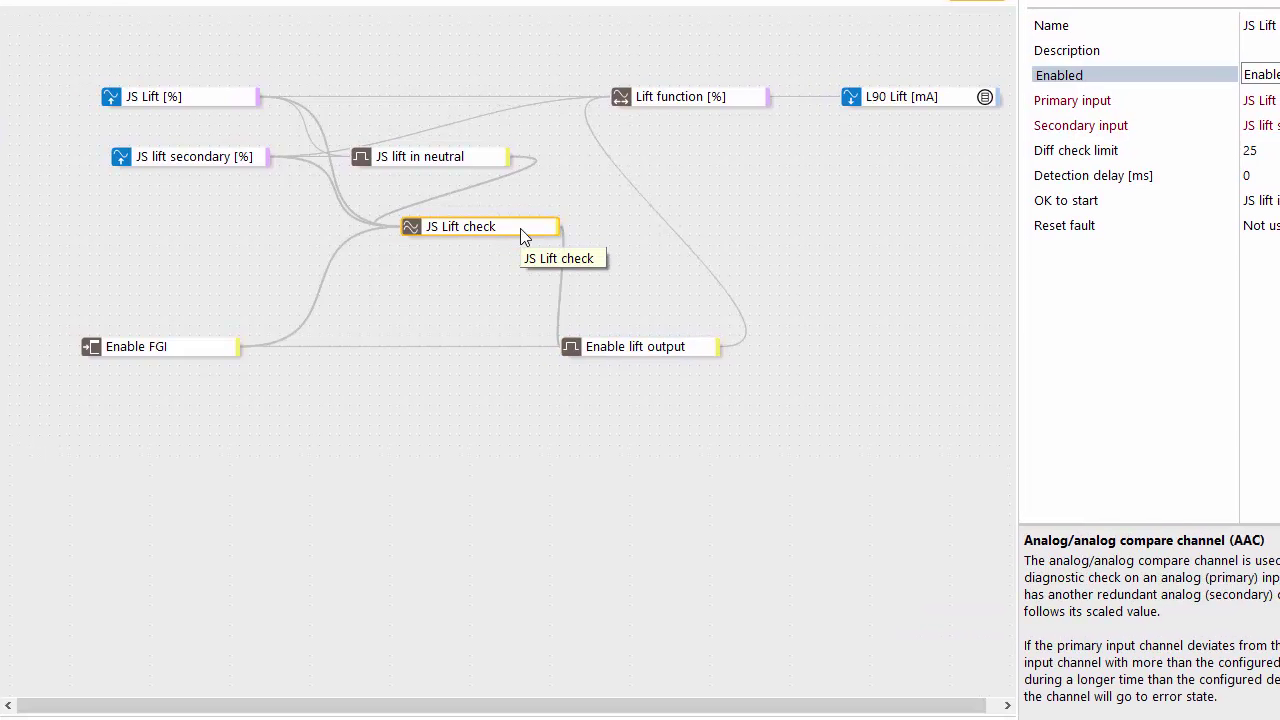
click(665, 356)
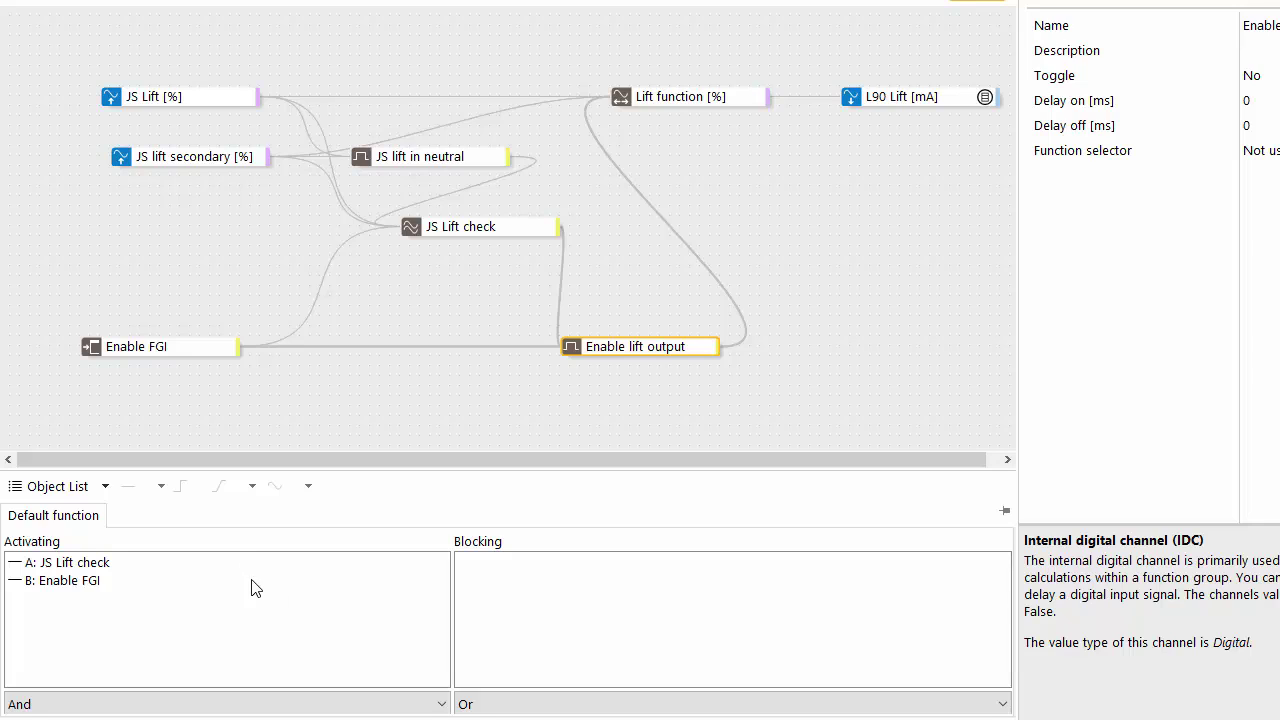
right_click(638, 352)
mouse_move(790, 218)
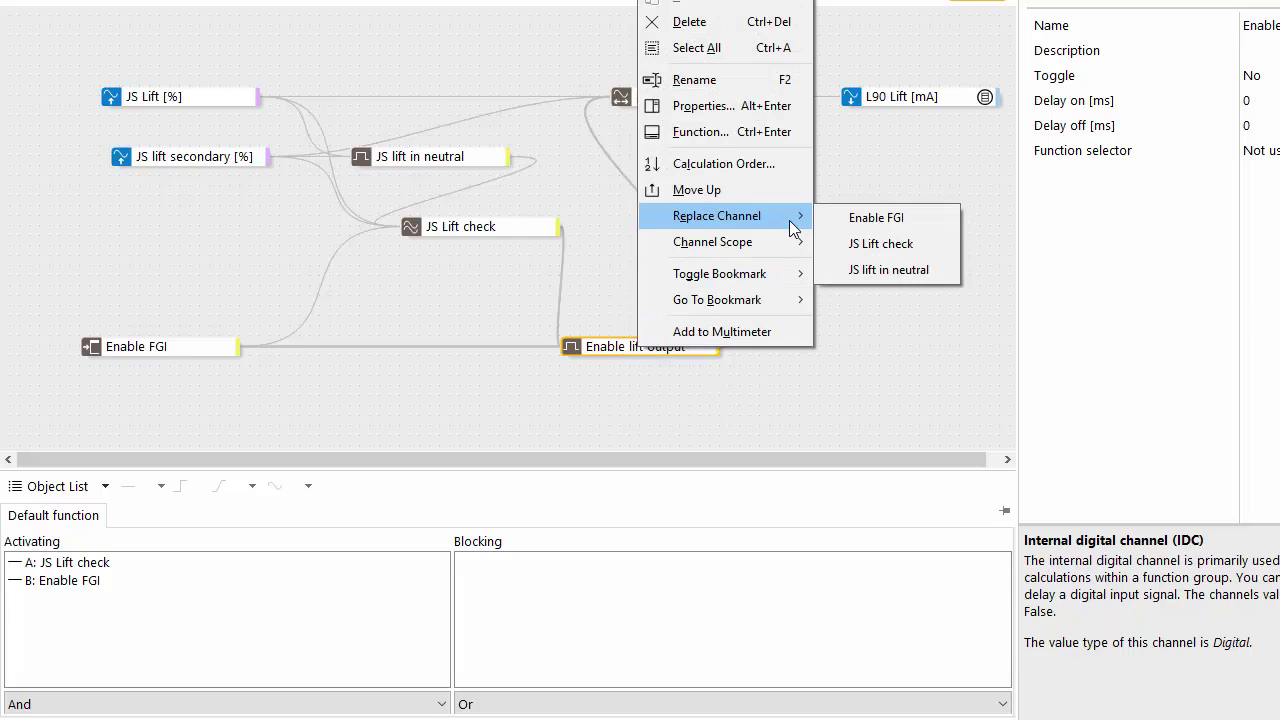
click(884, 238)
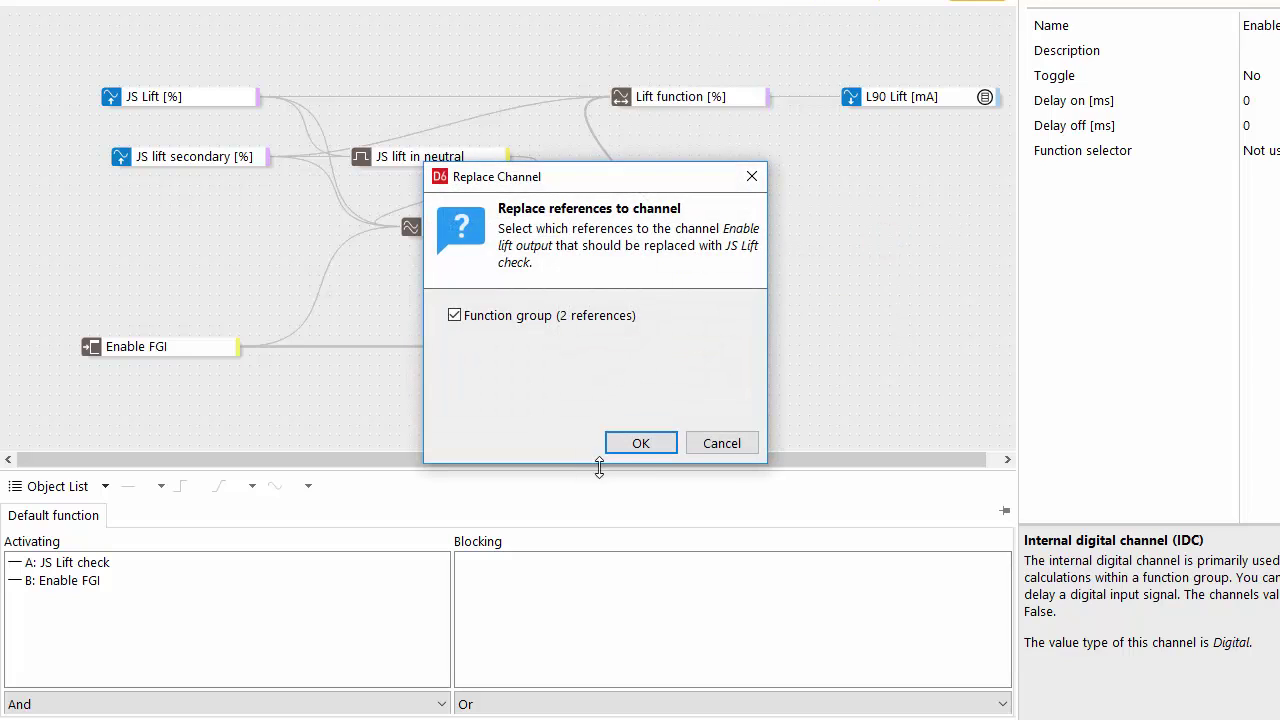
click(640, 442)
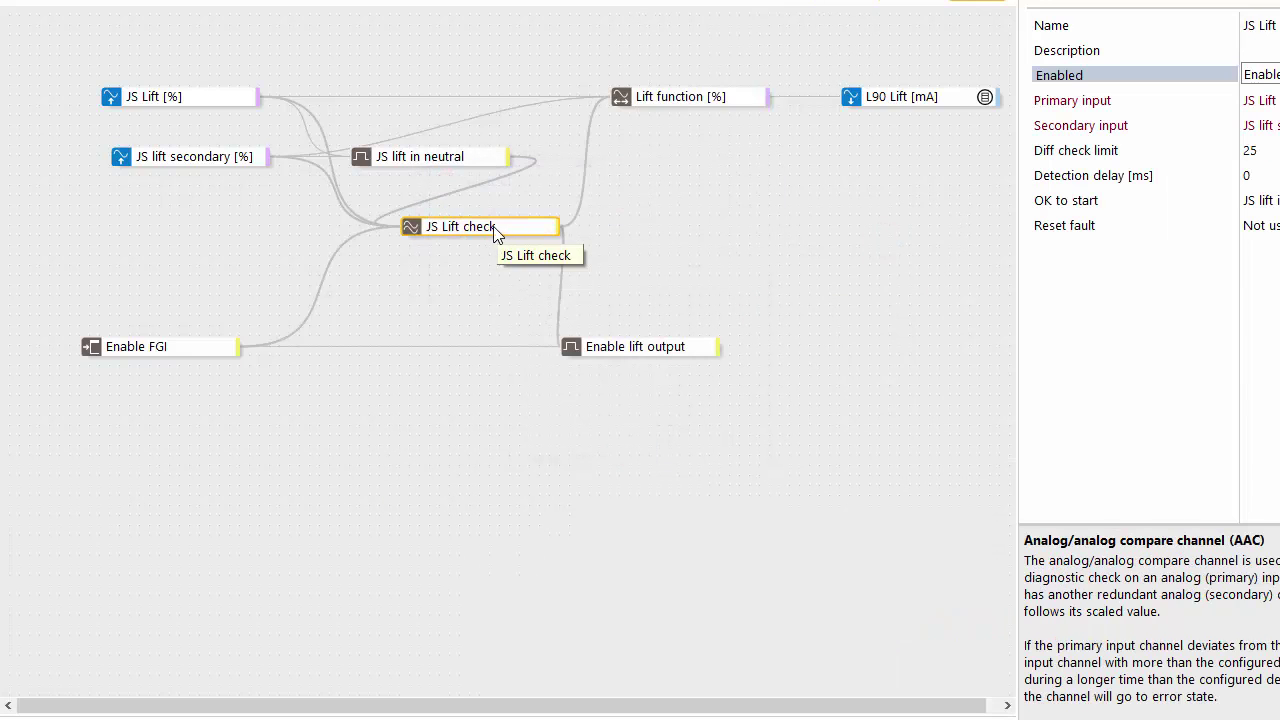
click(488, 240)
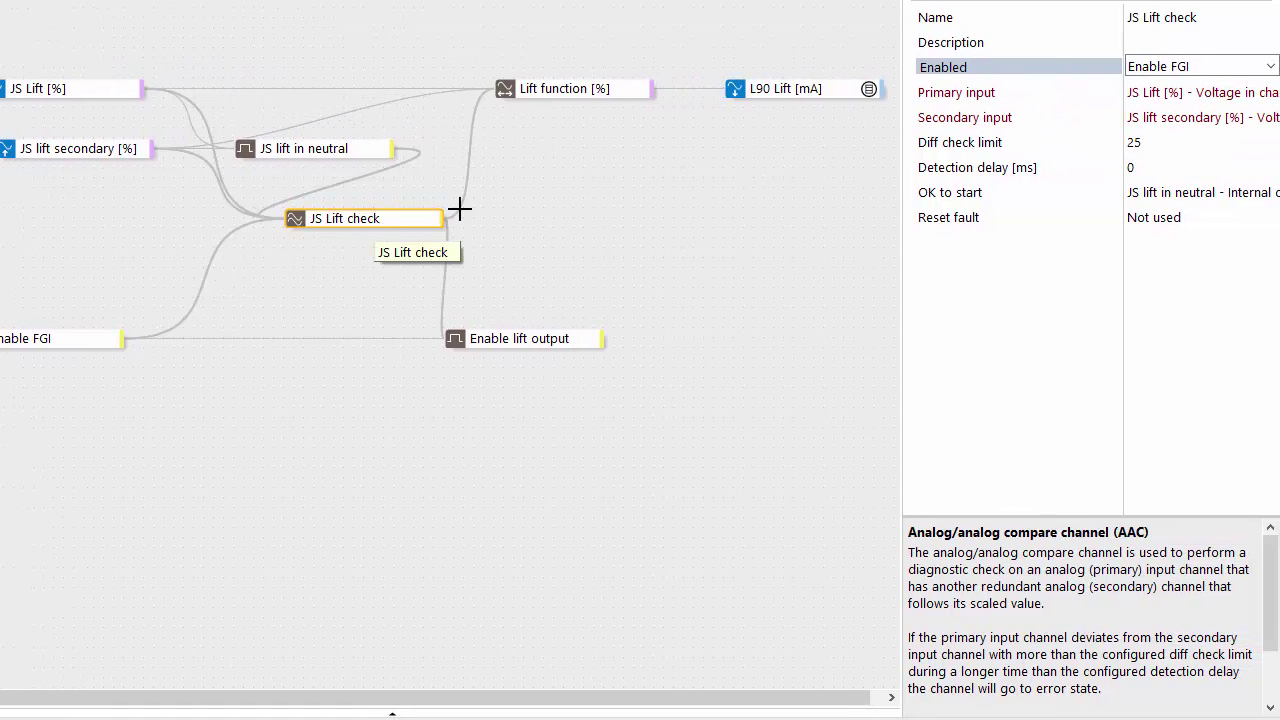
click(571, 89)
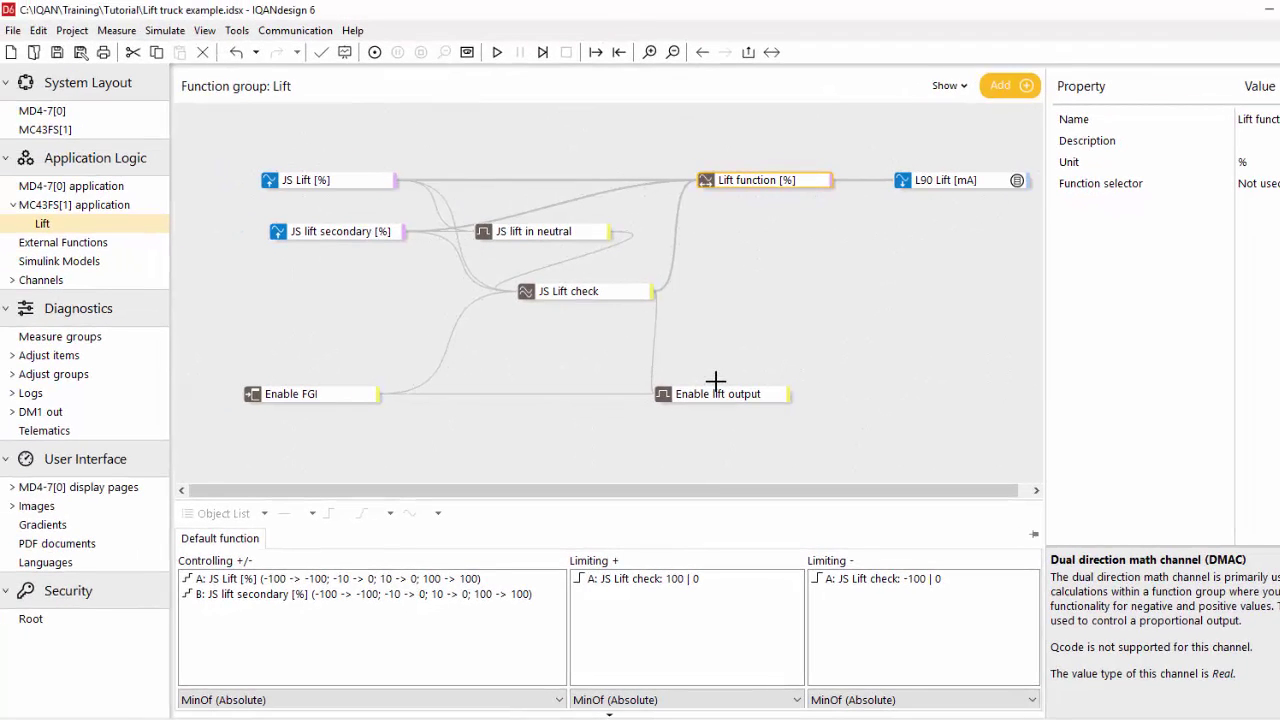
Mark the Lift function group in the MC43FS[1] application as Safety Related
click(106, 205)
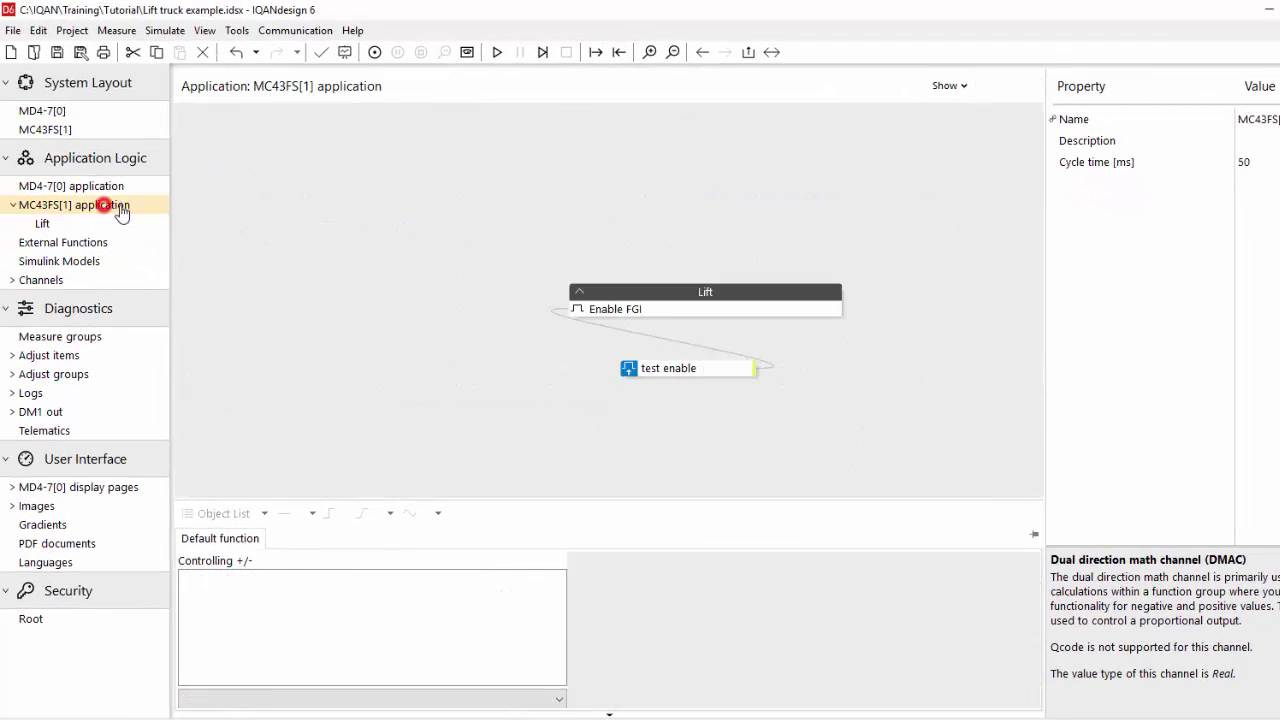
click(631, 287)
right_click(631, 287)
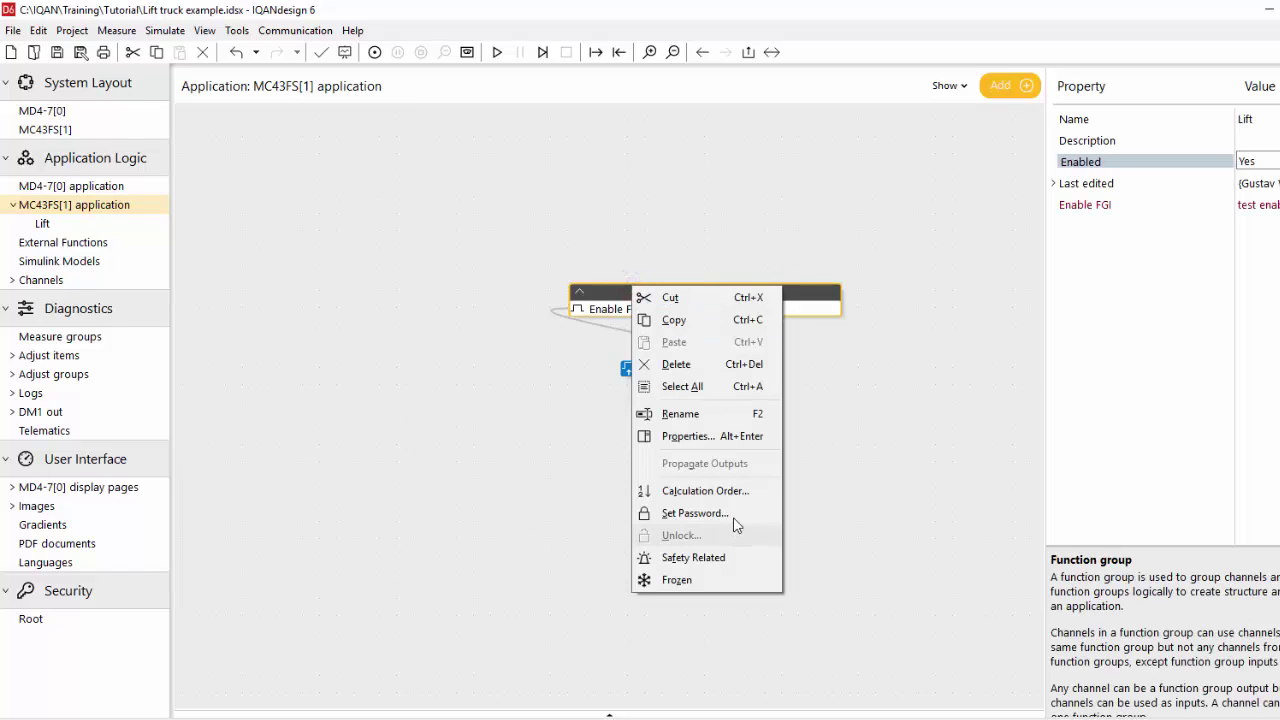
click(730, 560)
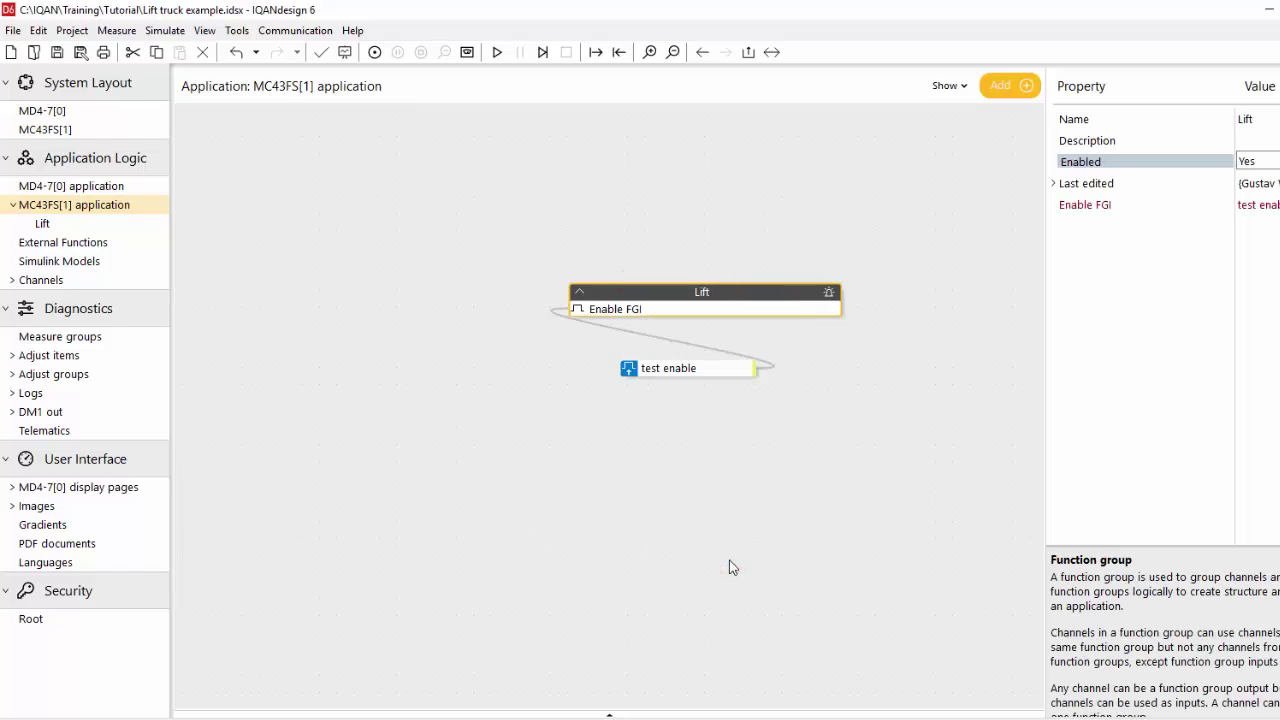